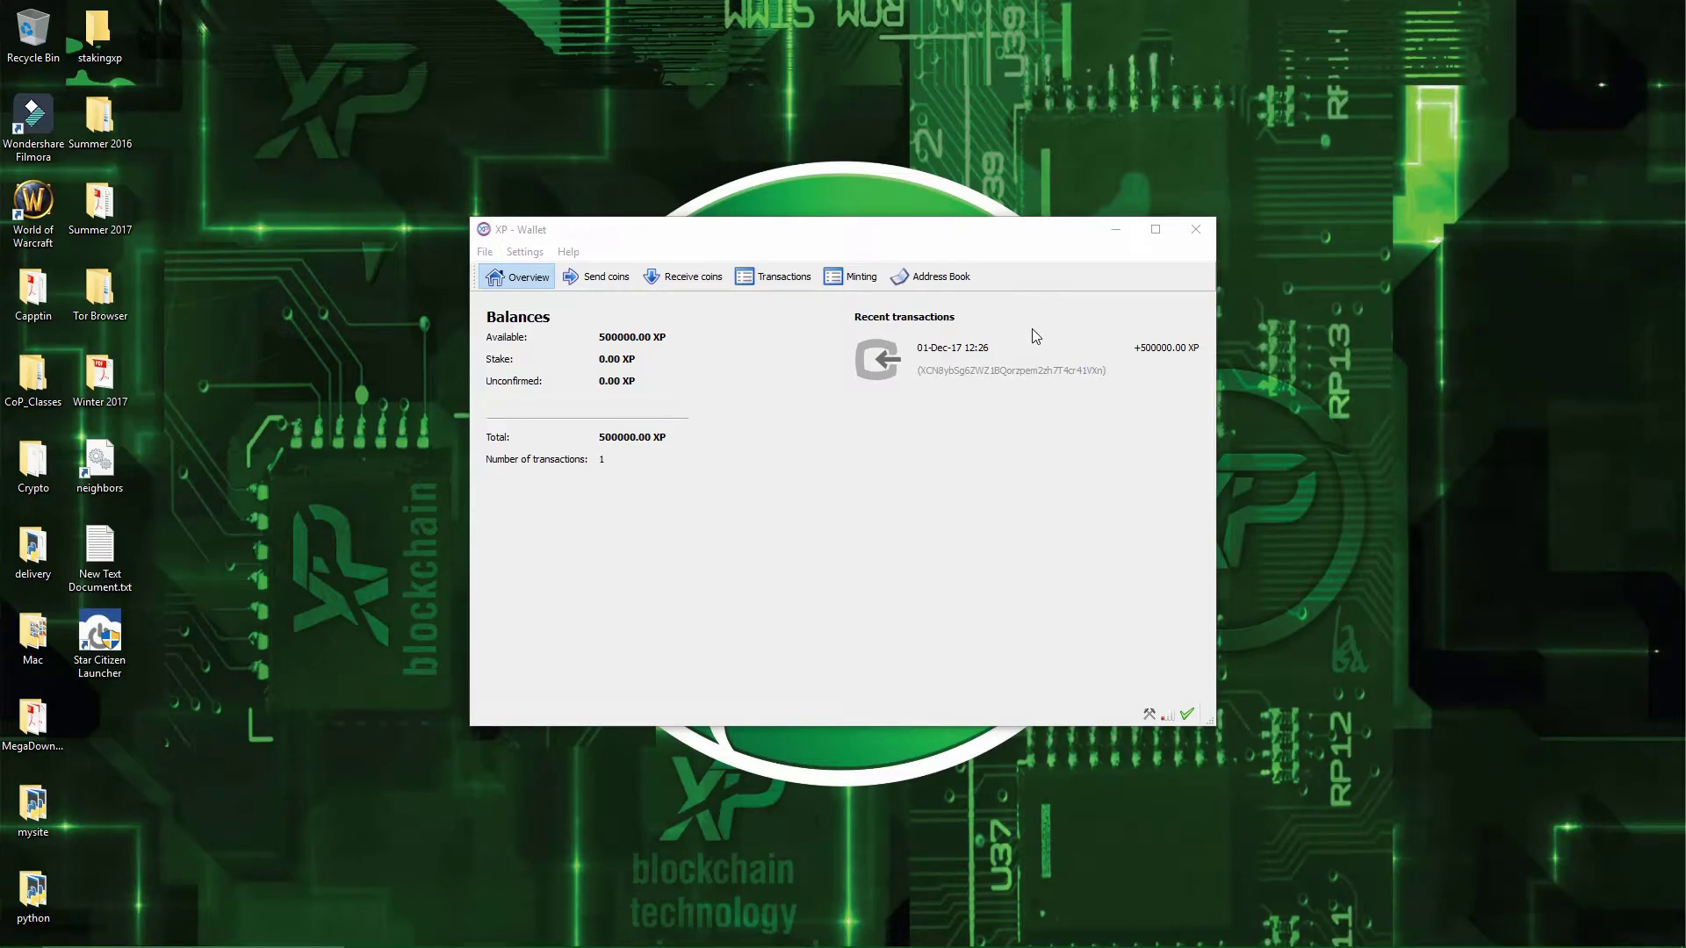
- Start Encrypt Wallet from Settings > Wallet security and enter the new passphrase twice
{"action": "left_click", "coordinate": [996, 436]}
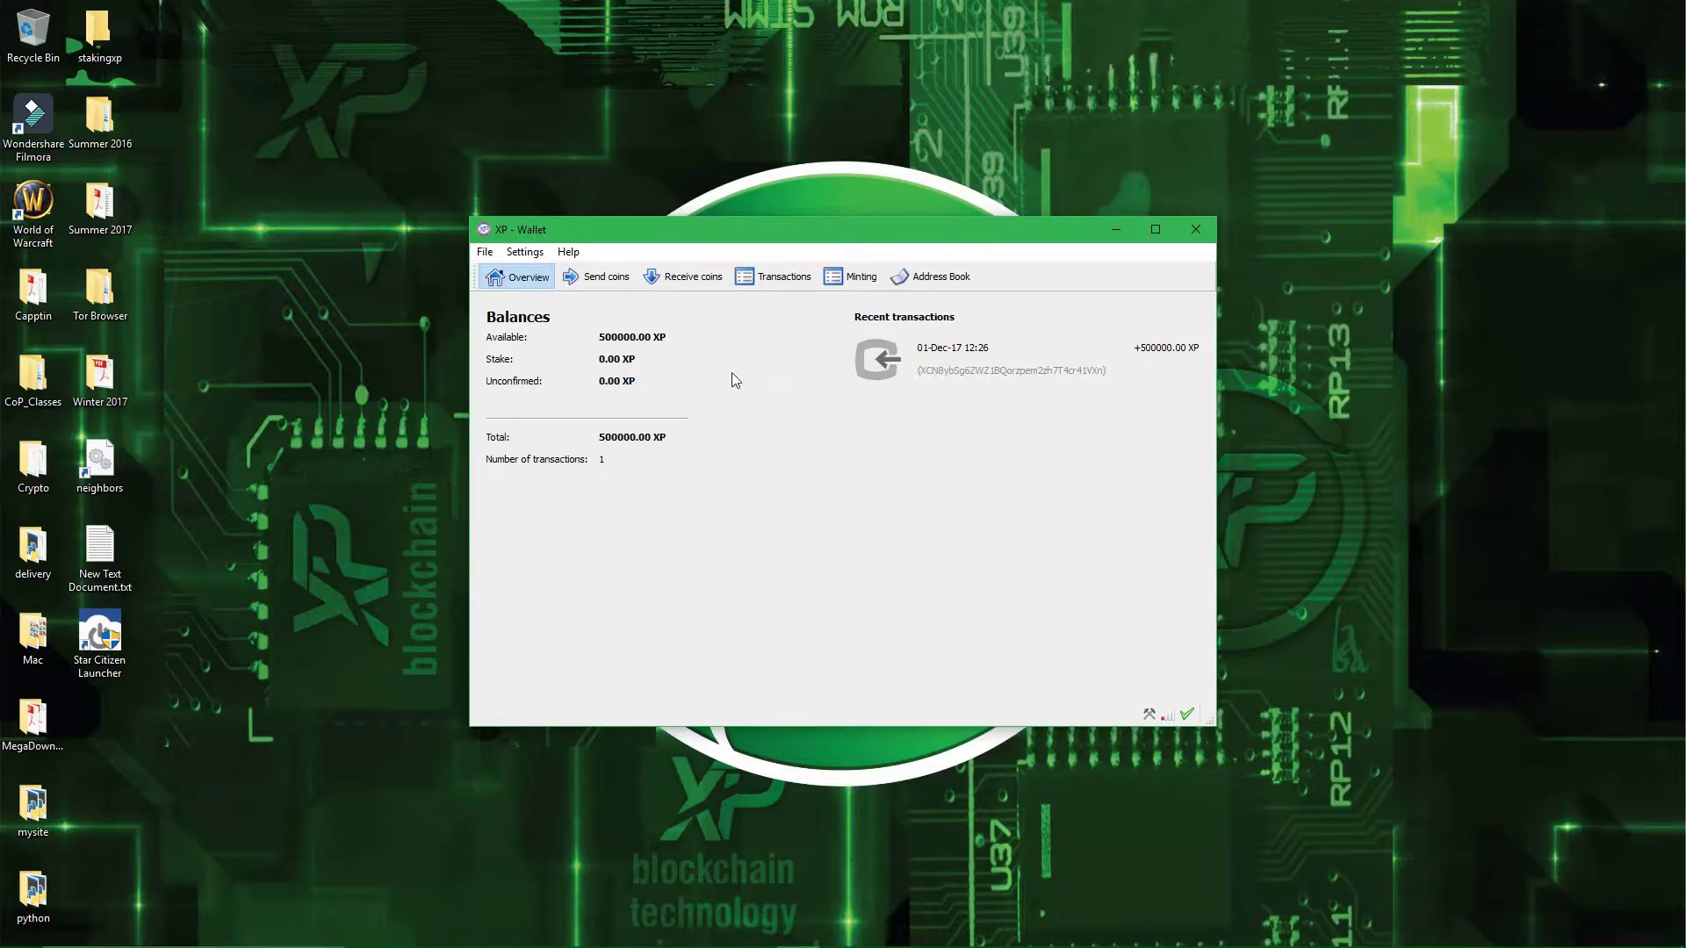
{"action": "left_click", "coordinate": [531, 253]}
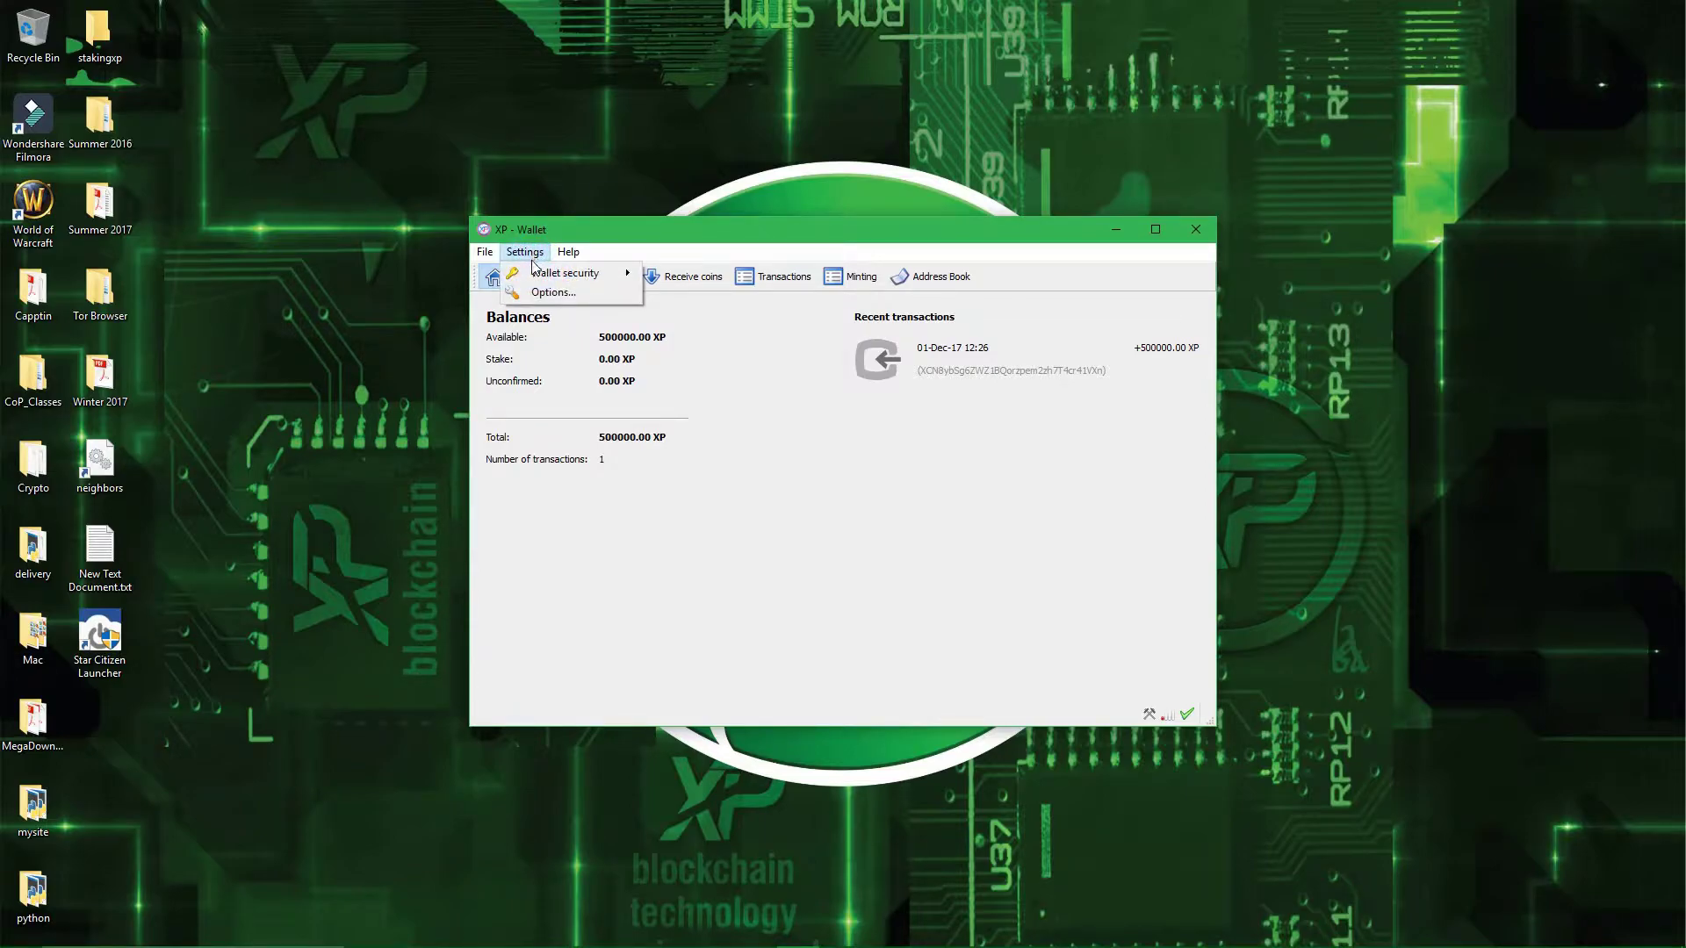
{"action": "mouse_move", "coordinate": [614, 274]}
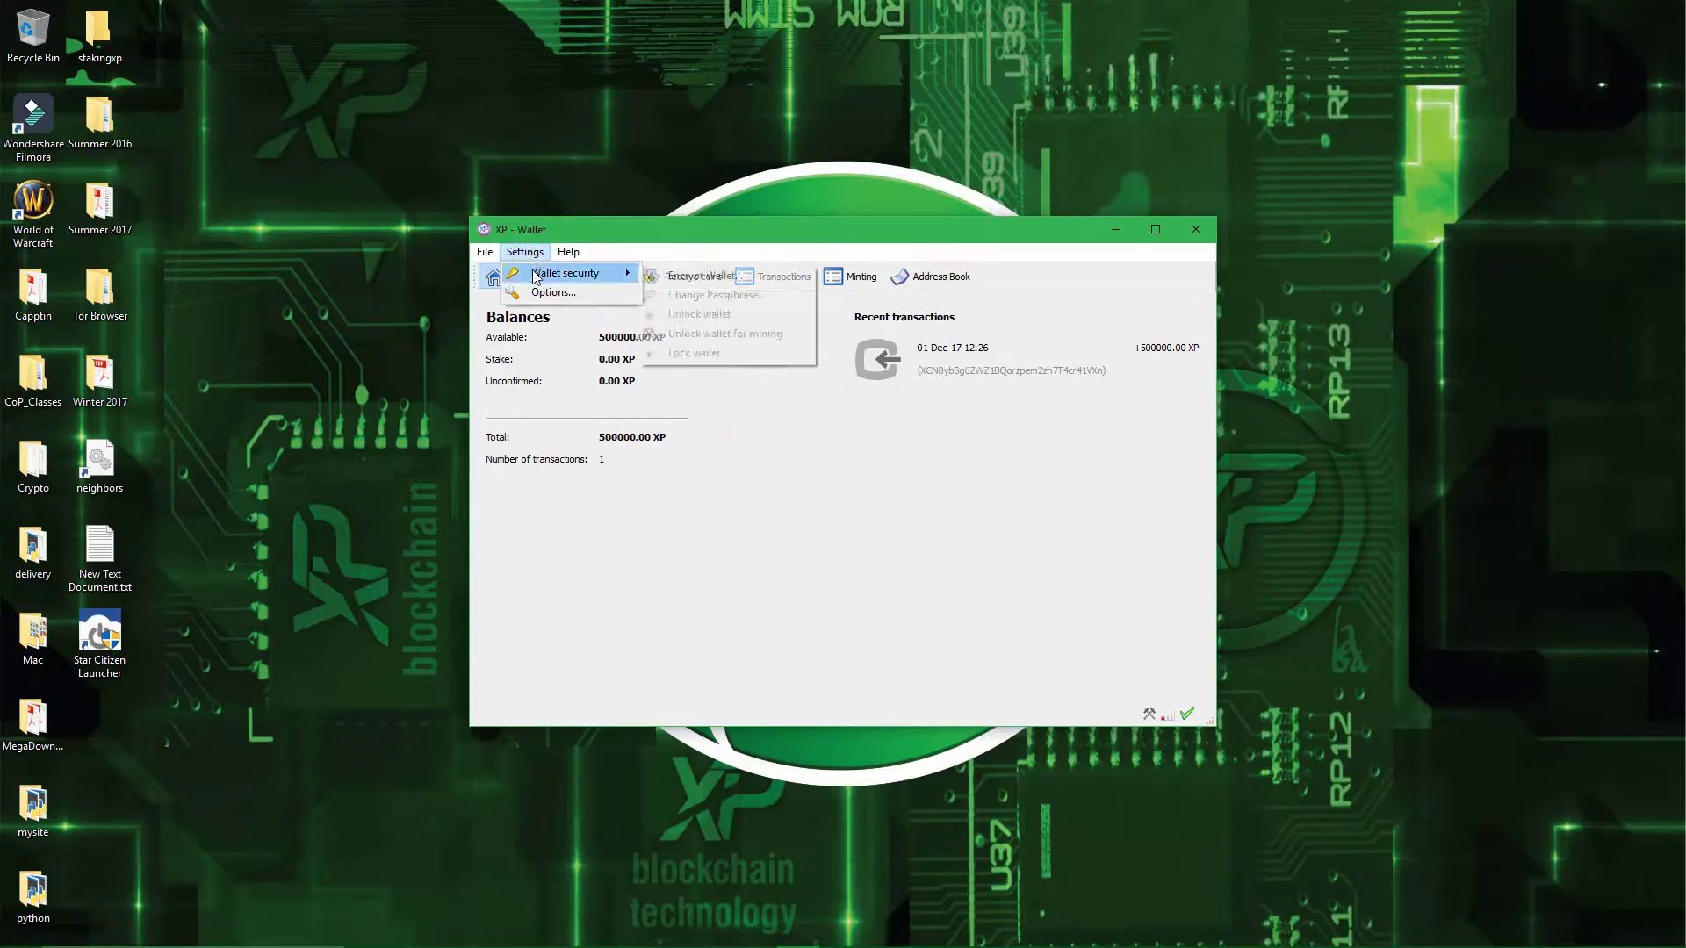
{"action": "left_click", "coordinate": [689, 276]}
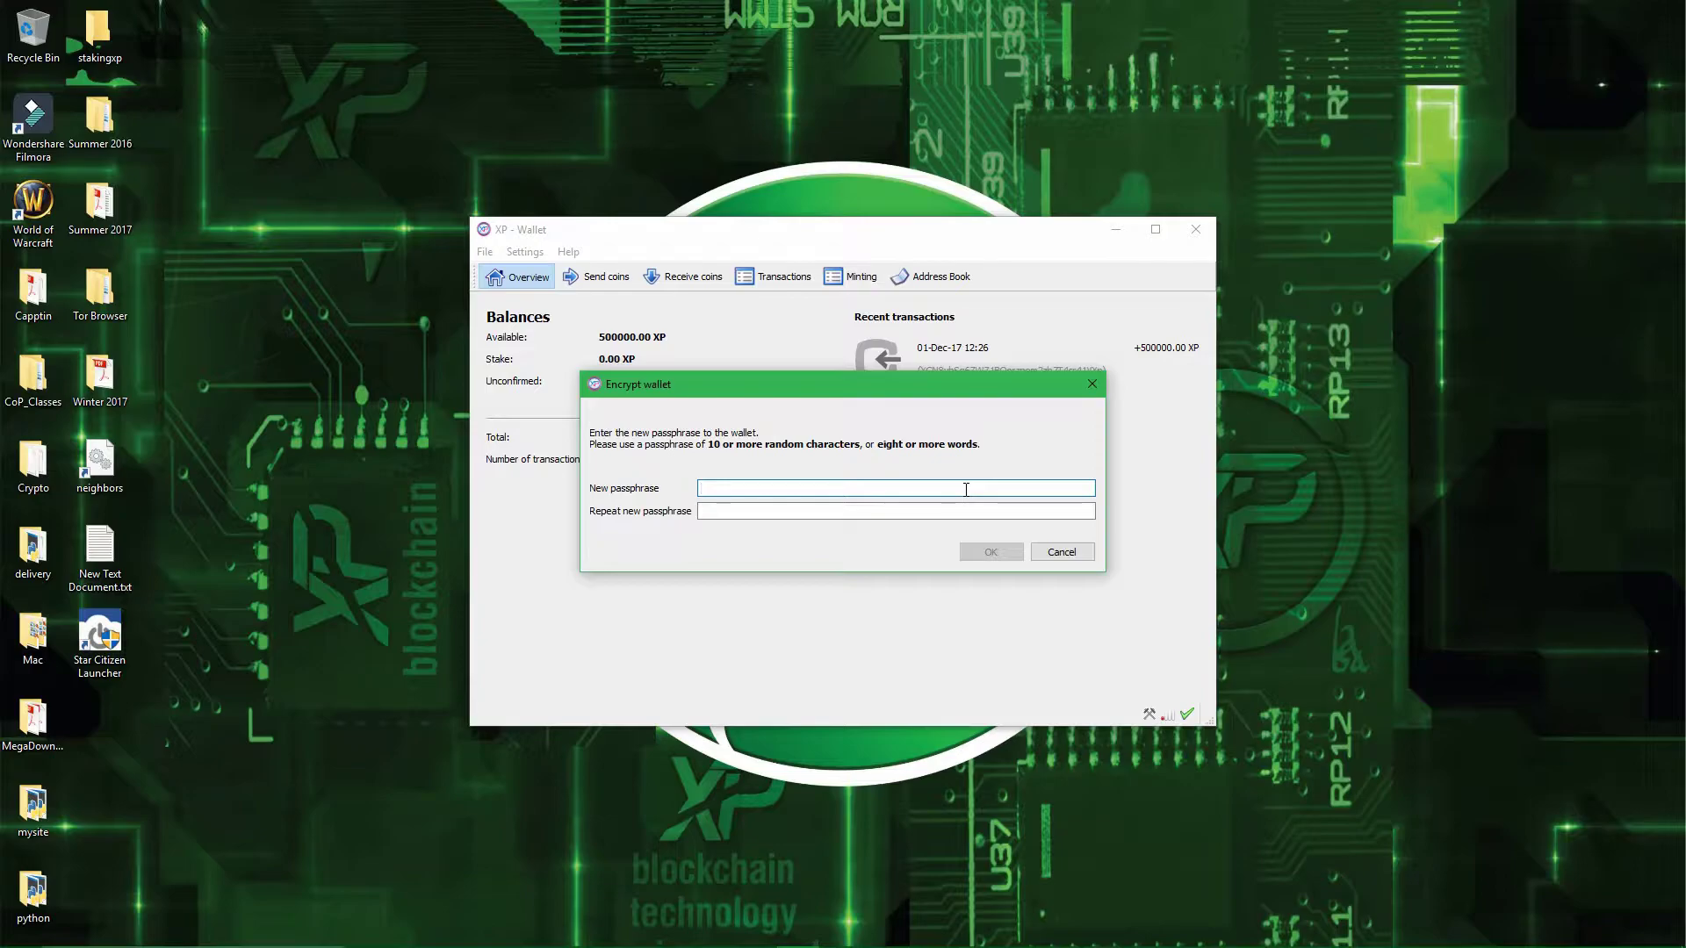
{"action": "type", "text": "123"}
{"action": "key", "text": "Tab"}
{"action": "type", "text": "123"}
{"action": "left_click", "coordinate": [981, 552]}
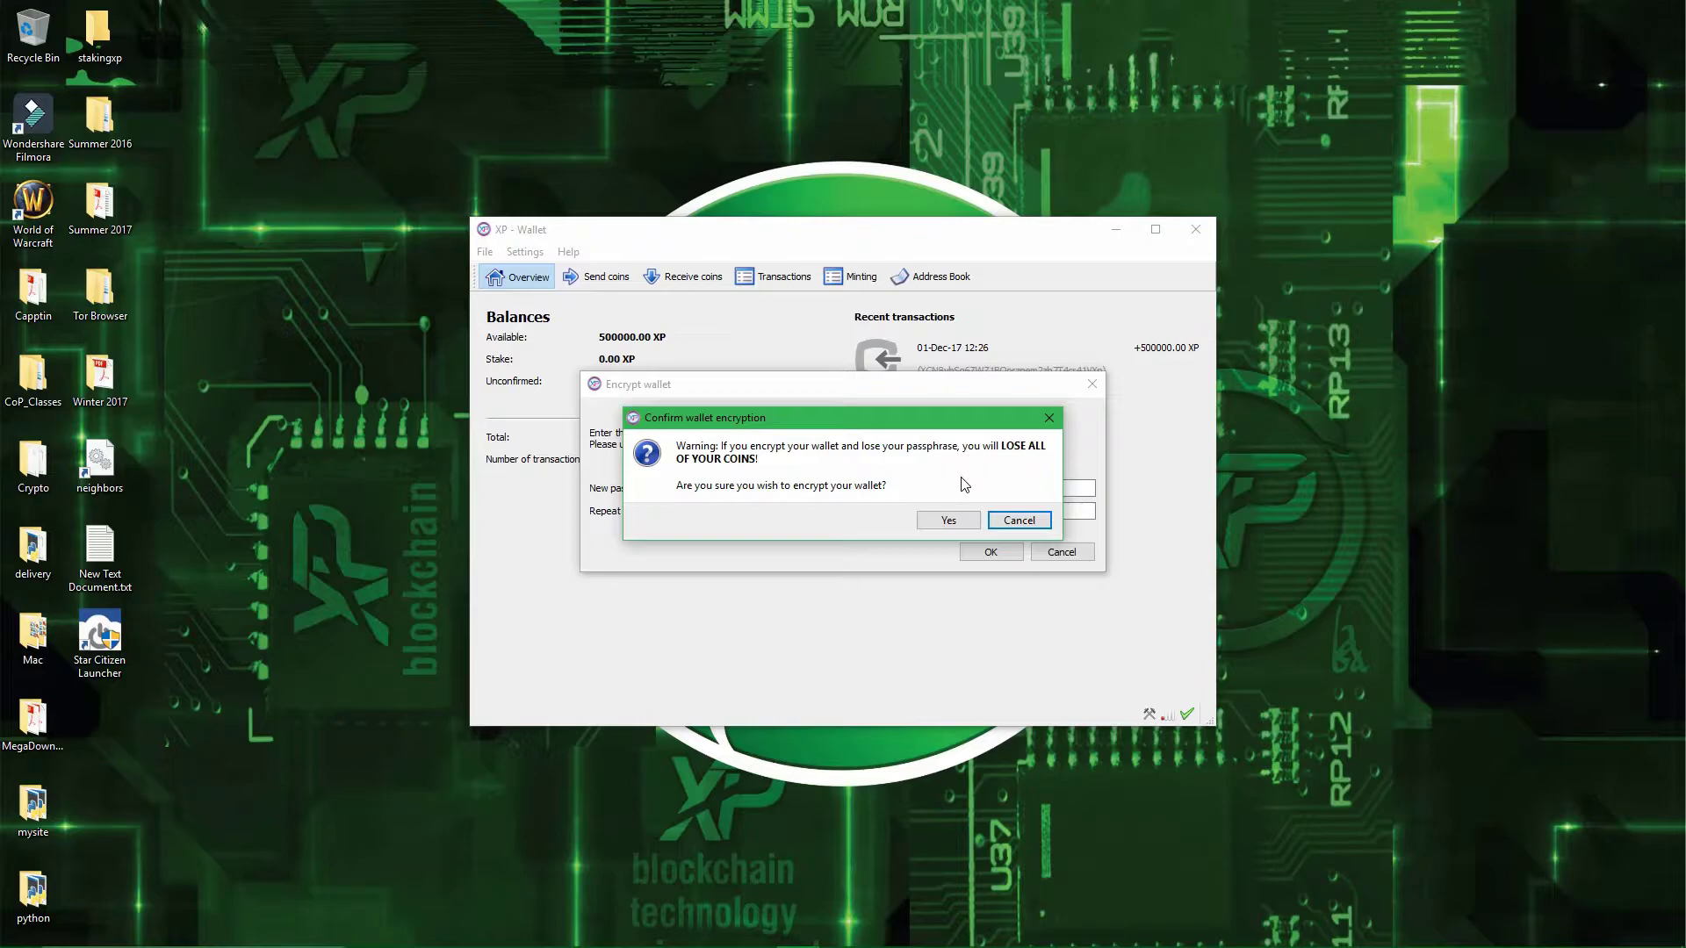
- Confirm the wallet encryption with Yes and let the wallet restart
{"action": "left_click", "coordinate": [947, 525]}
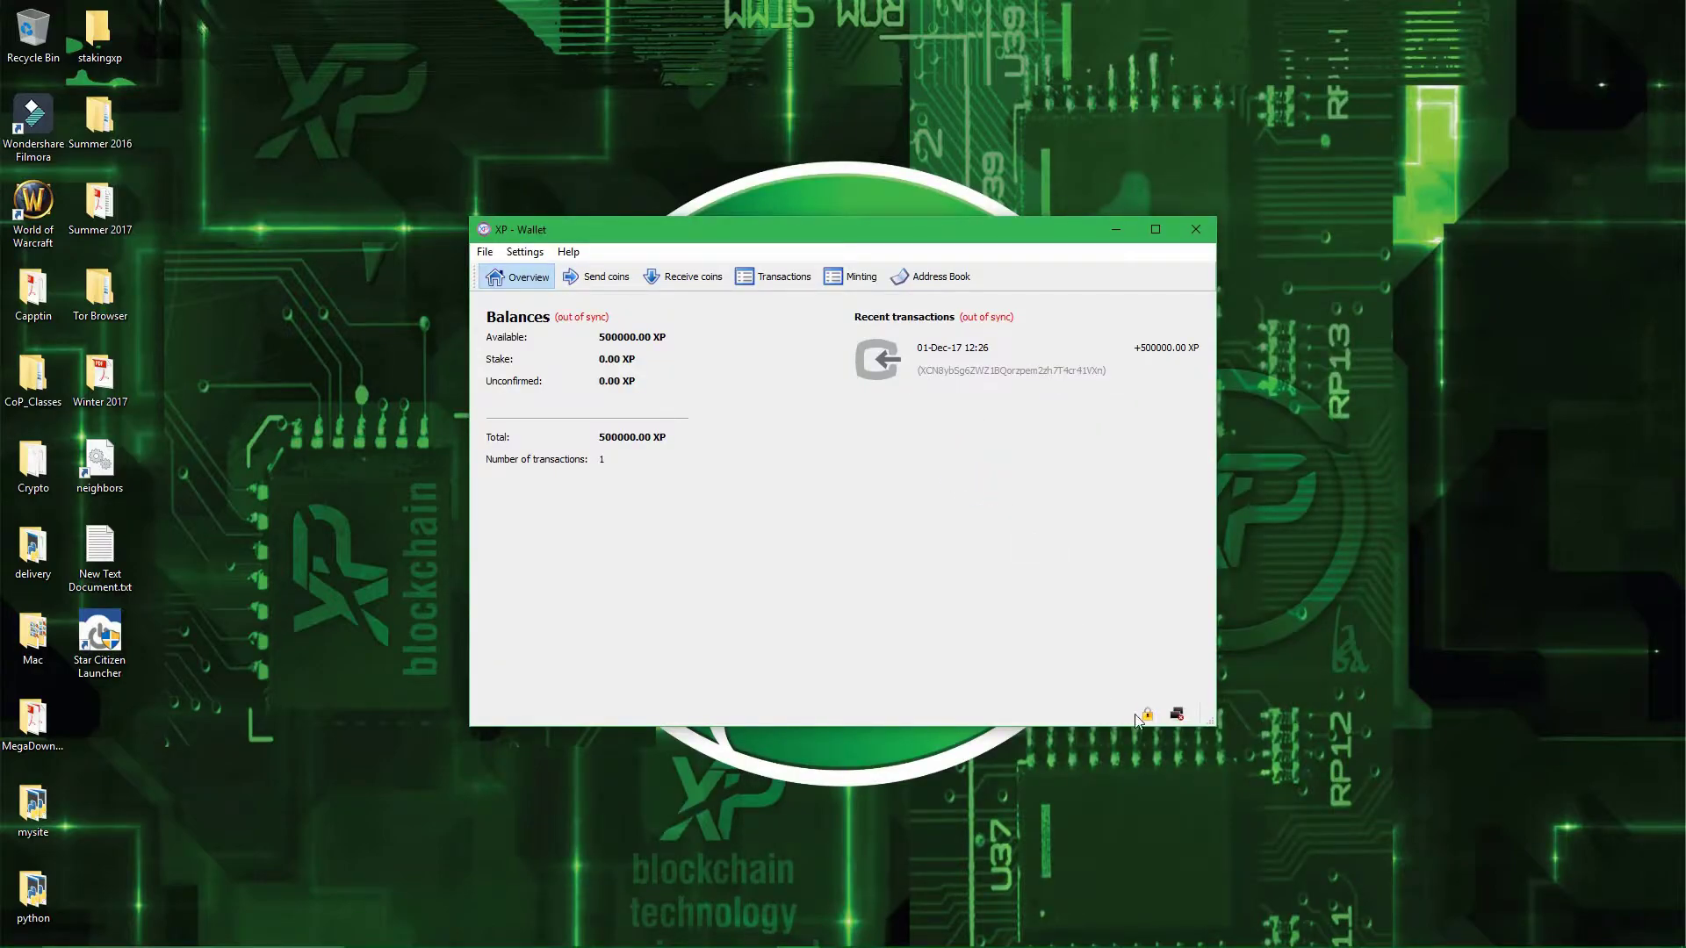
- Choose Unlock wallet for mining from the Settings > Wallet security menu
{"action": "mouse_move", "coordinate": [1147, 721]}
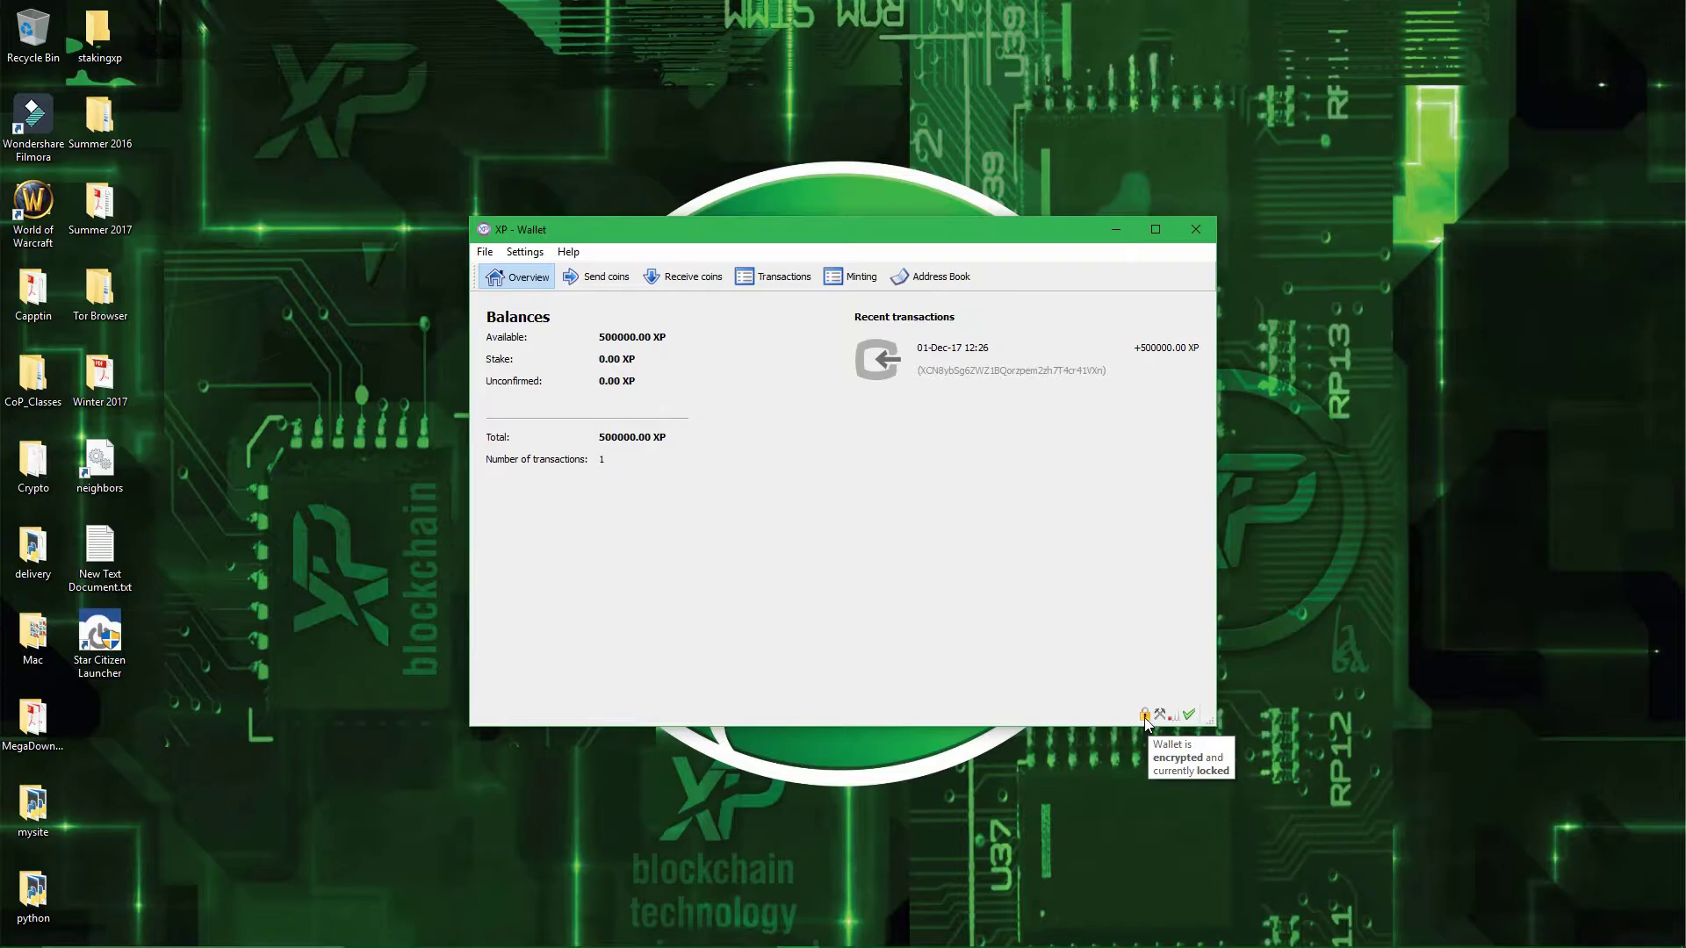
{"action": "left_click", "coordinate": [1054, 529]}
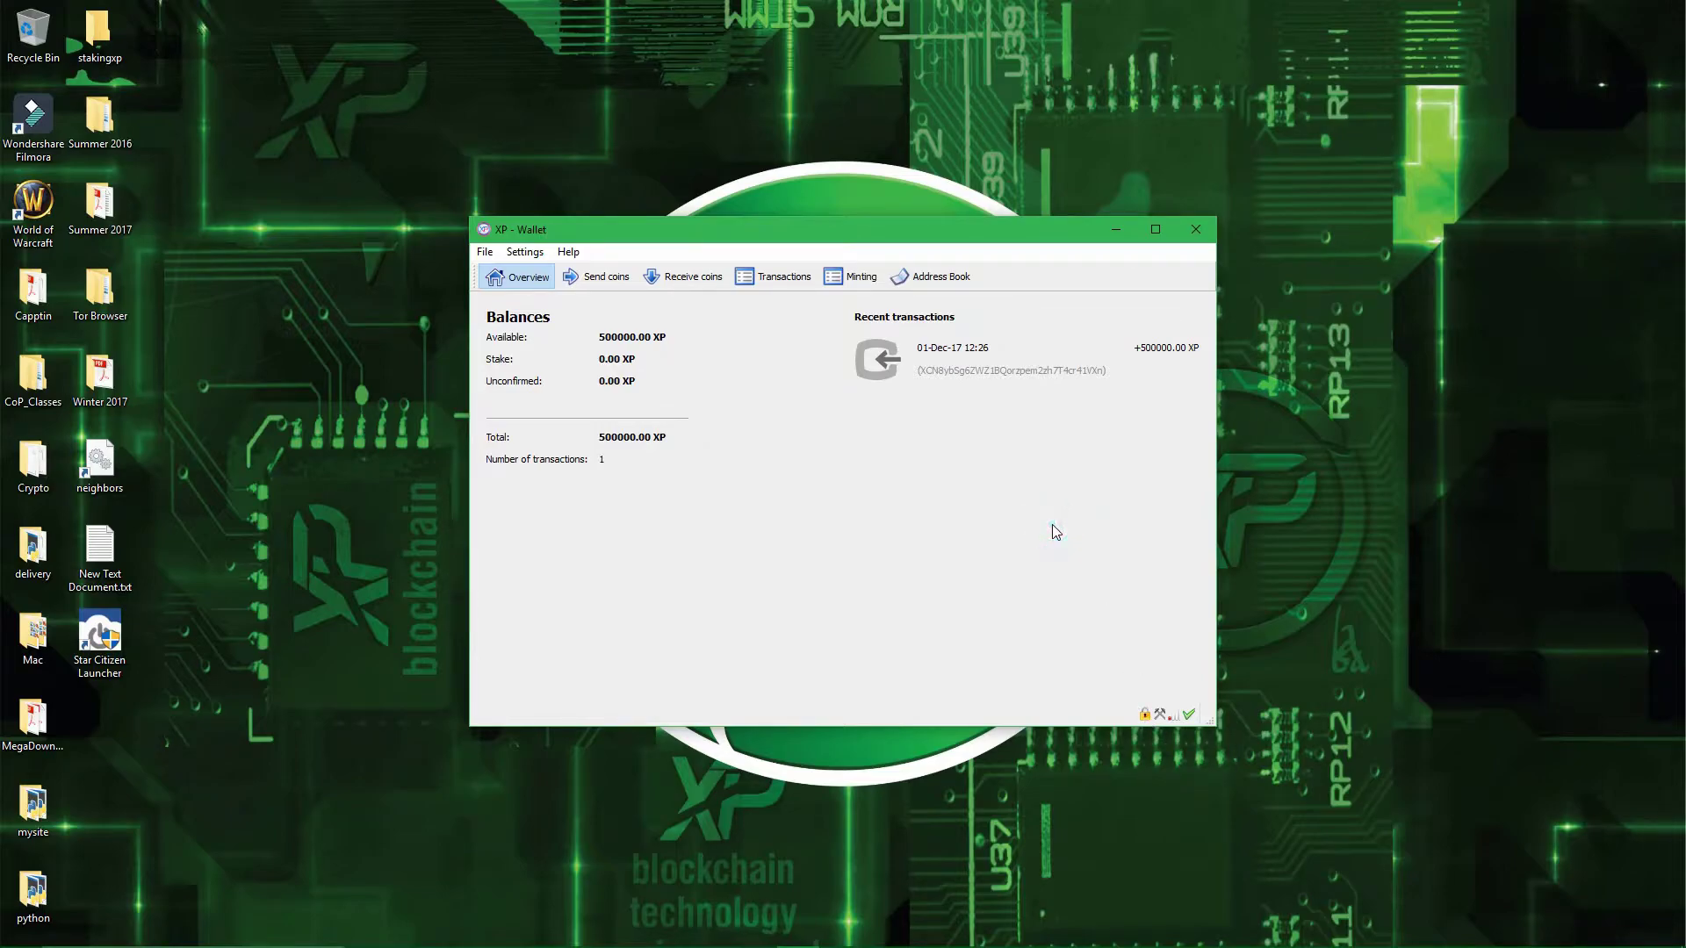
{"action": "left_click", "coordinate": [537, 256]}
{"action": "mouse_move", "coordinate": [540, 274]}
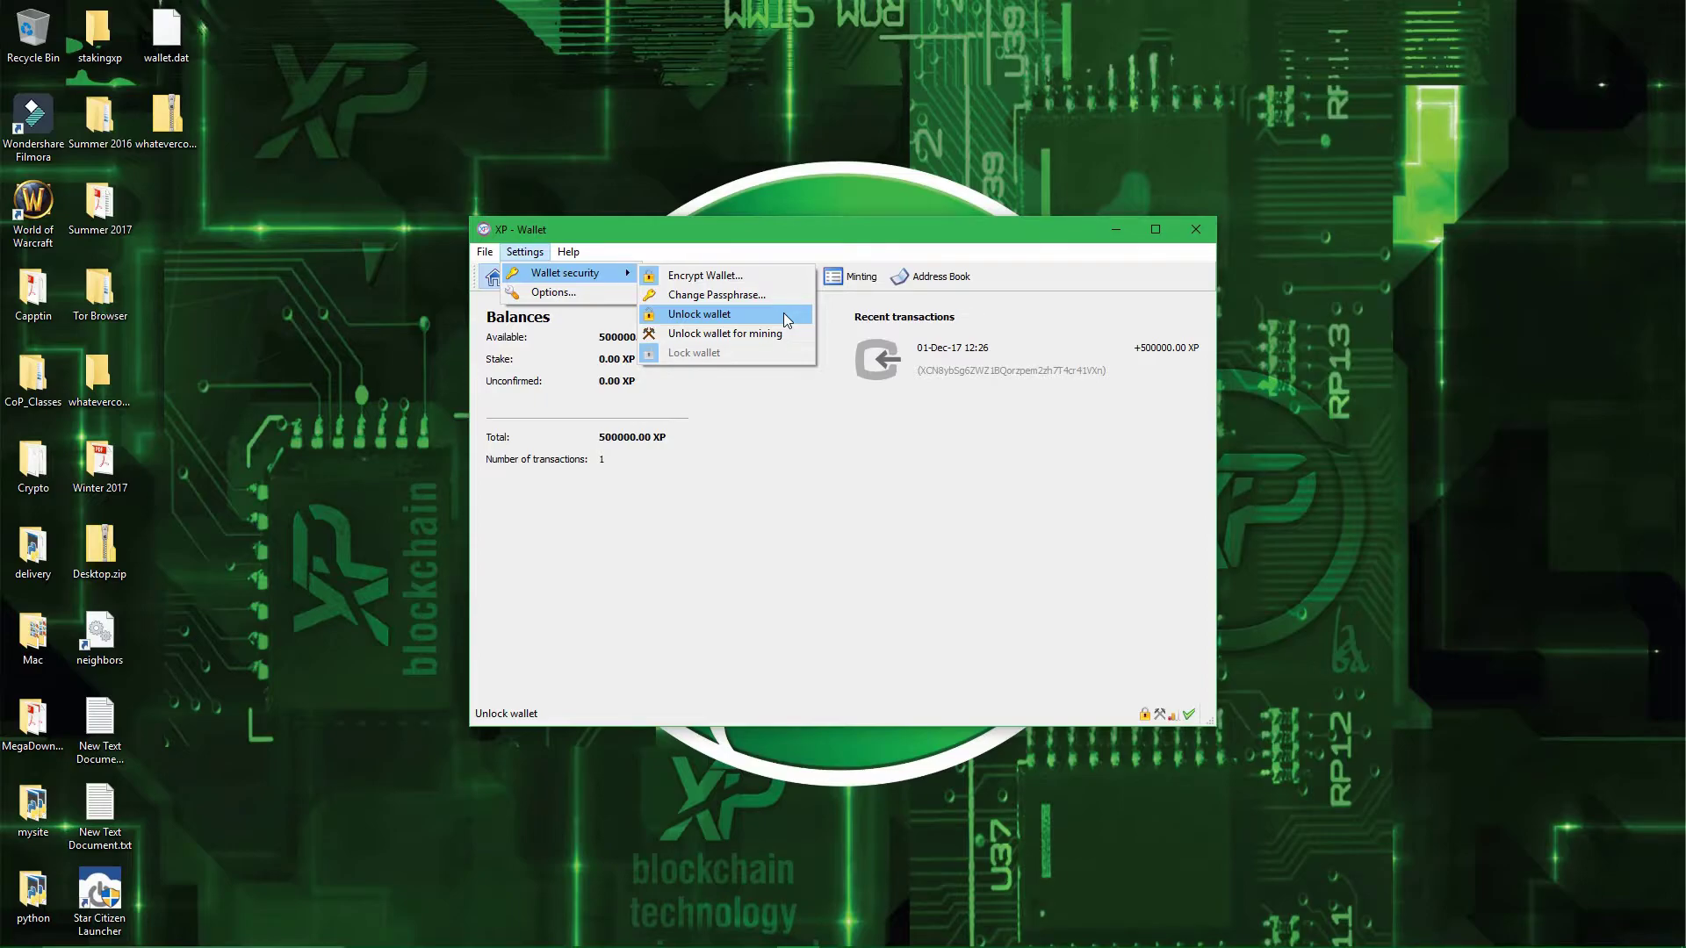
{"action": "left_click", "coordinate": [783, 339]}
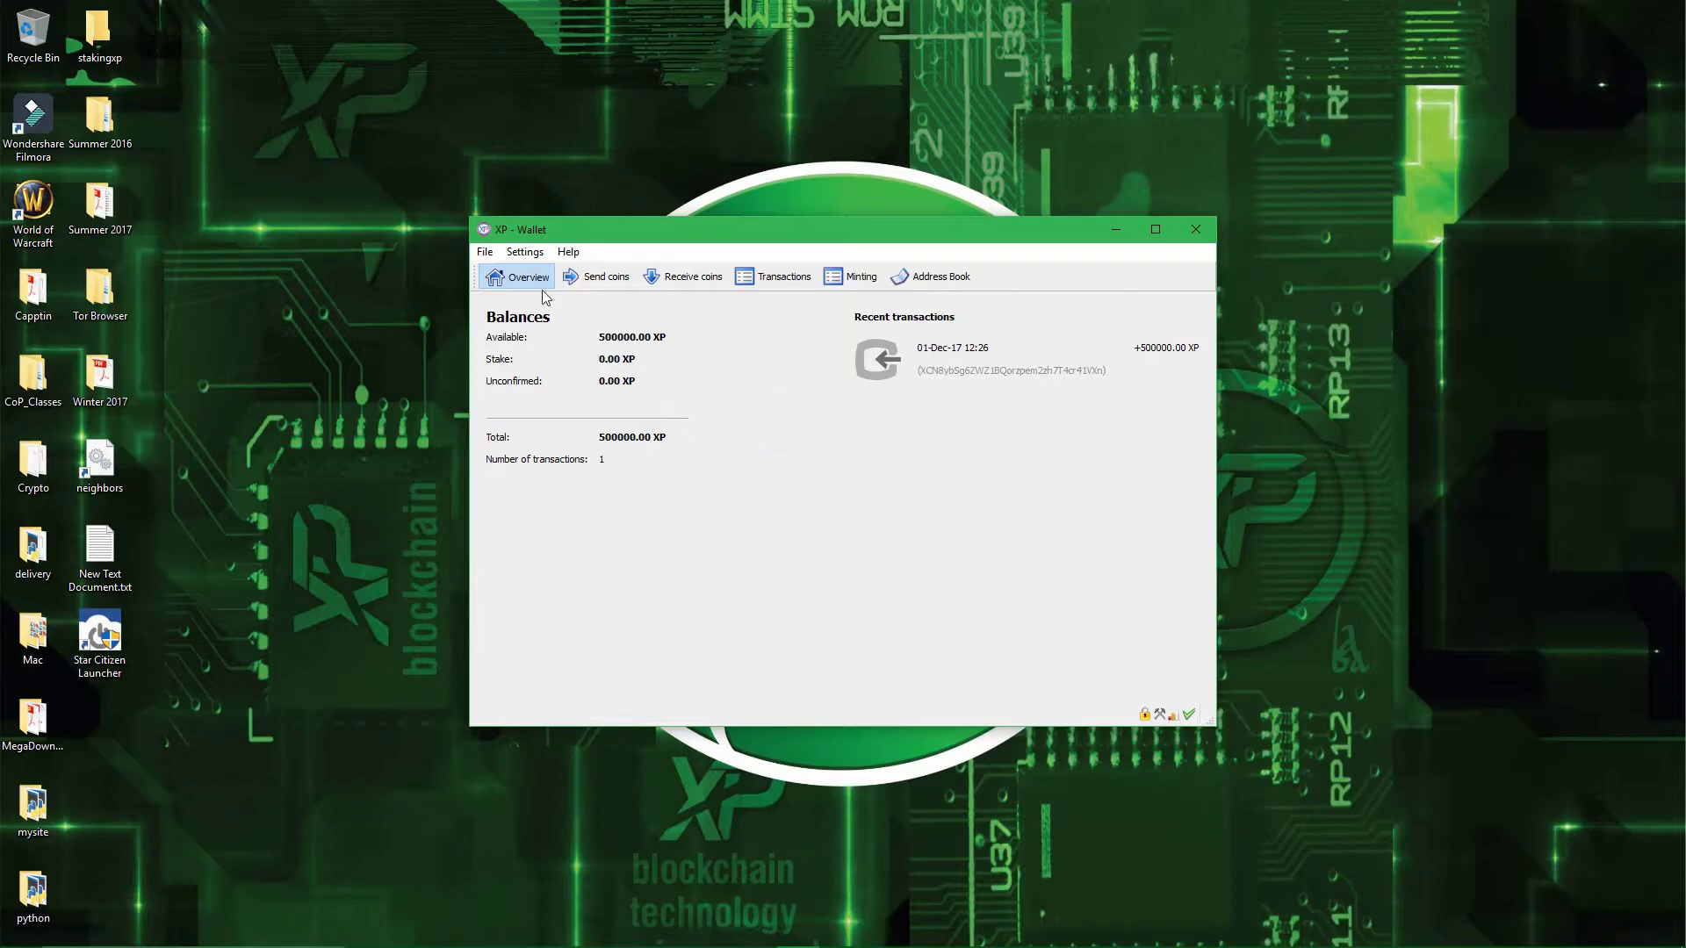
- Save a wallet backup named littleflowergrowing.txt to the Desktop via File > Backup Wallet
{"action": "left_click", "coordinate": [485, 252]}
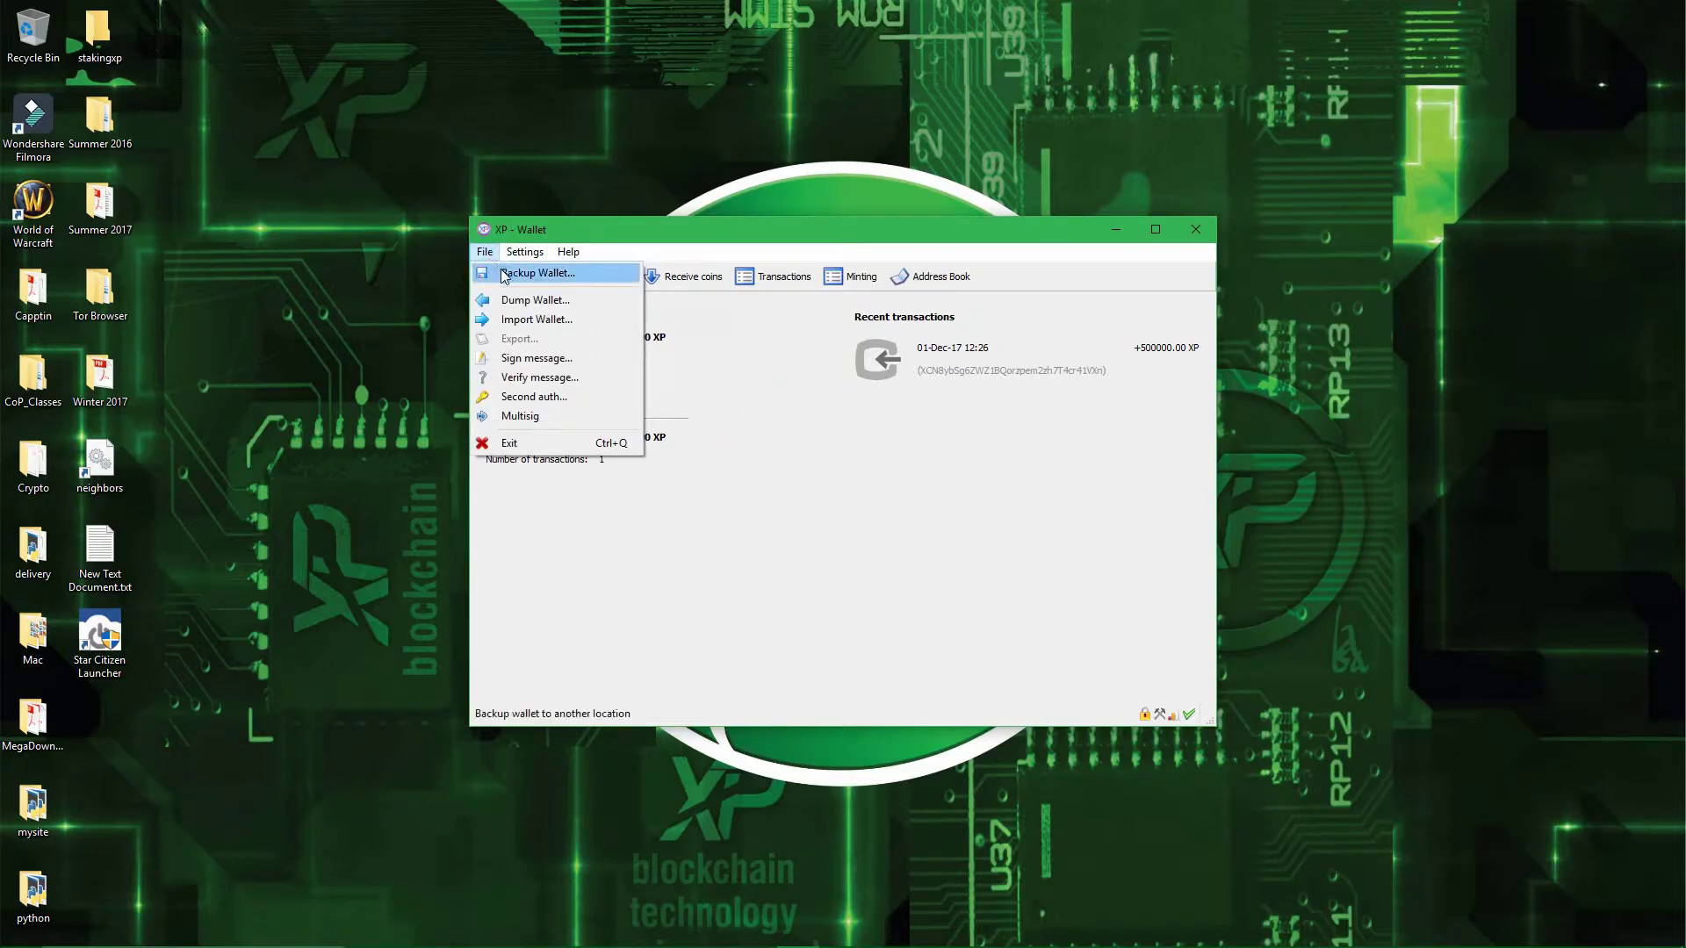
{"action": "left_click", "coordinate": [506, 274]}
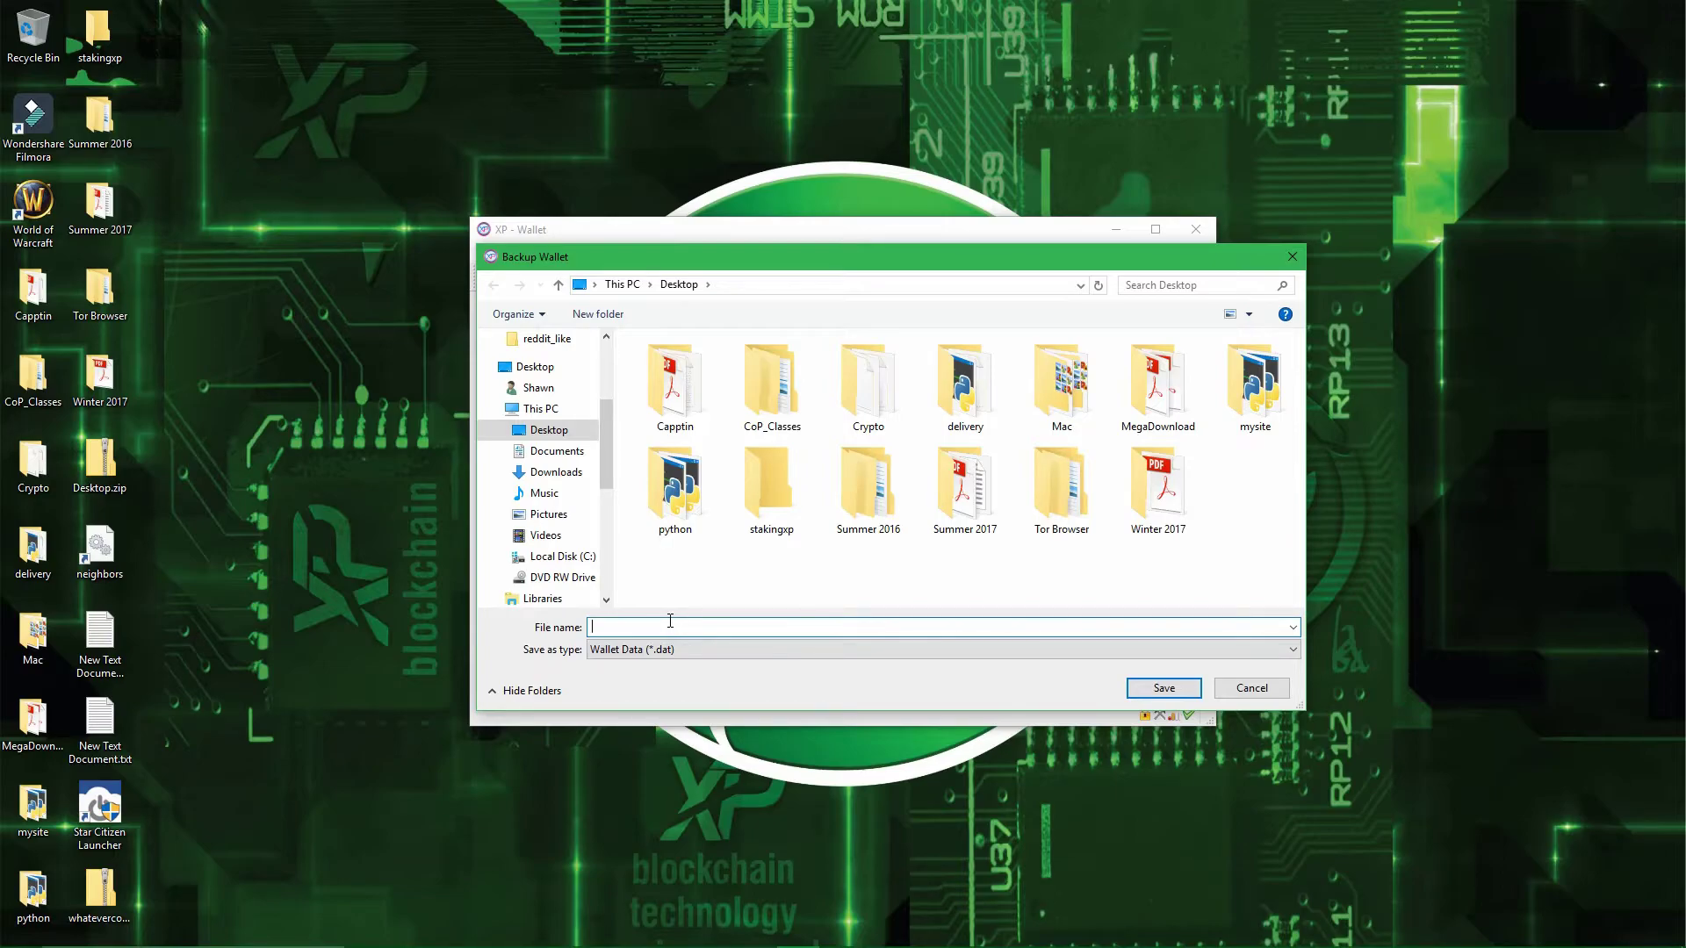
{"action": "type", "text": "littleflowergrowing.txt"}
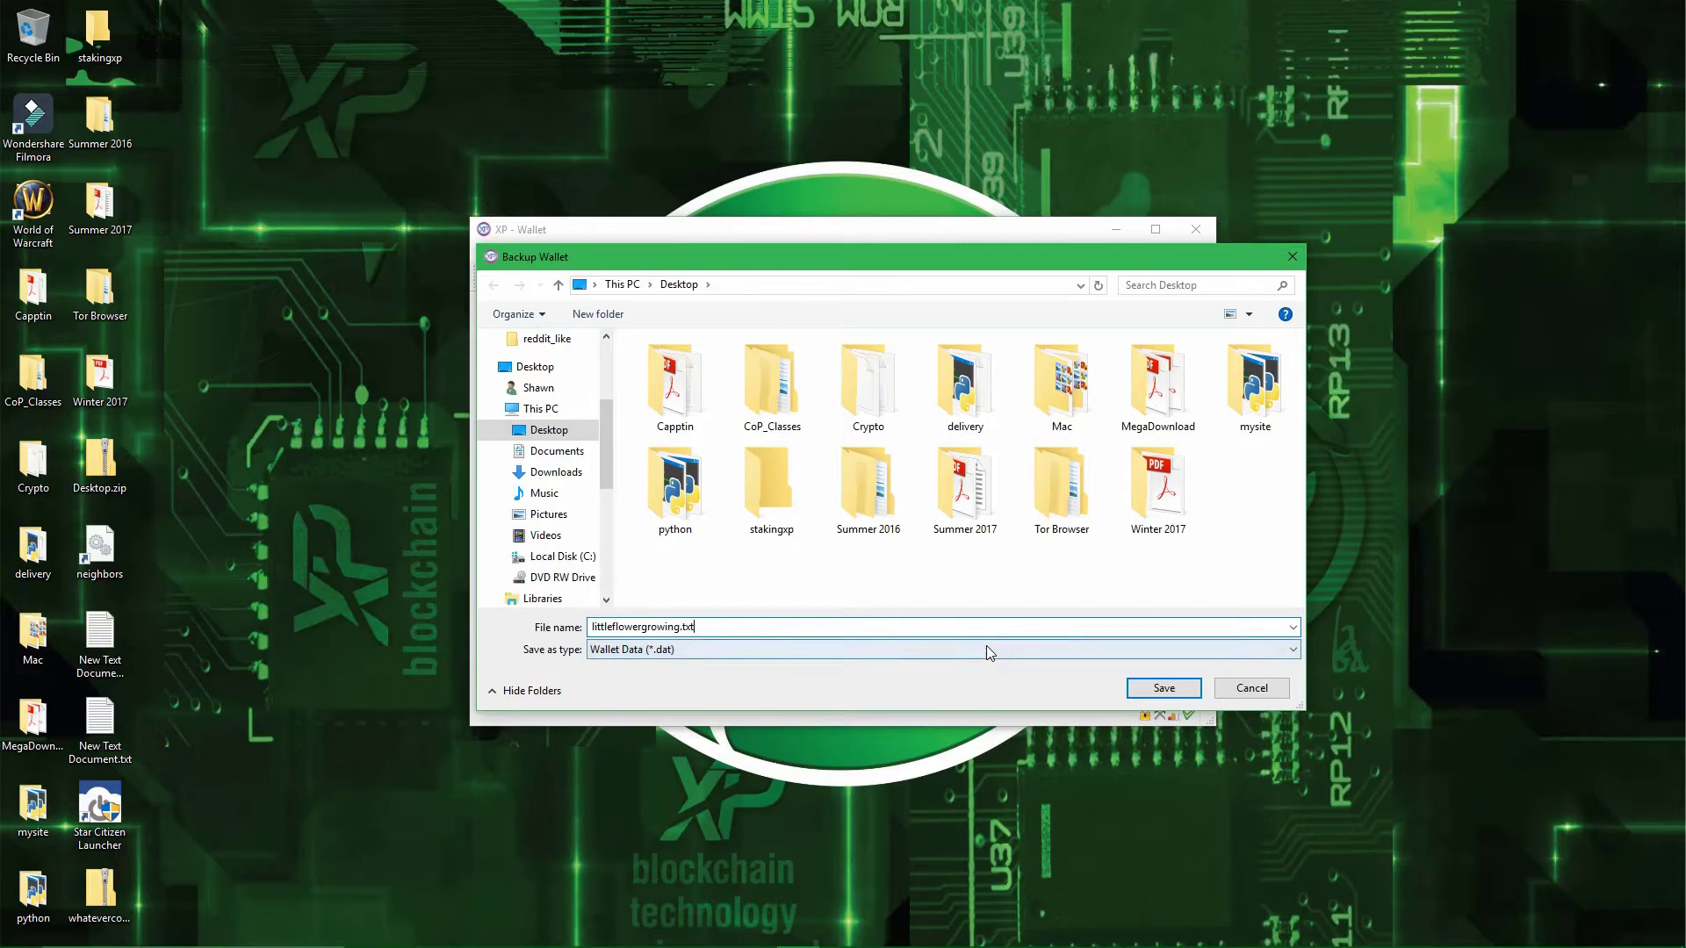
{"action": "left_click", "coordinate": [987, 647]}
{"action": "left_click", "coordinate": [983, 666]}
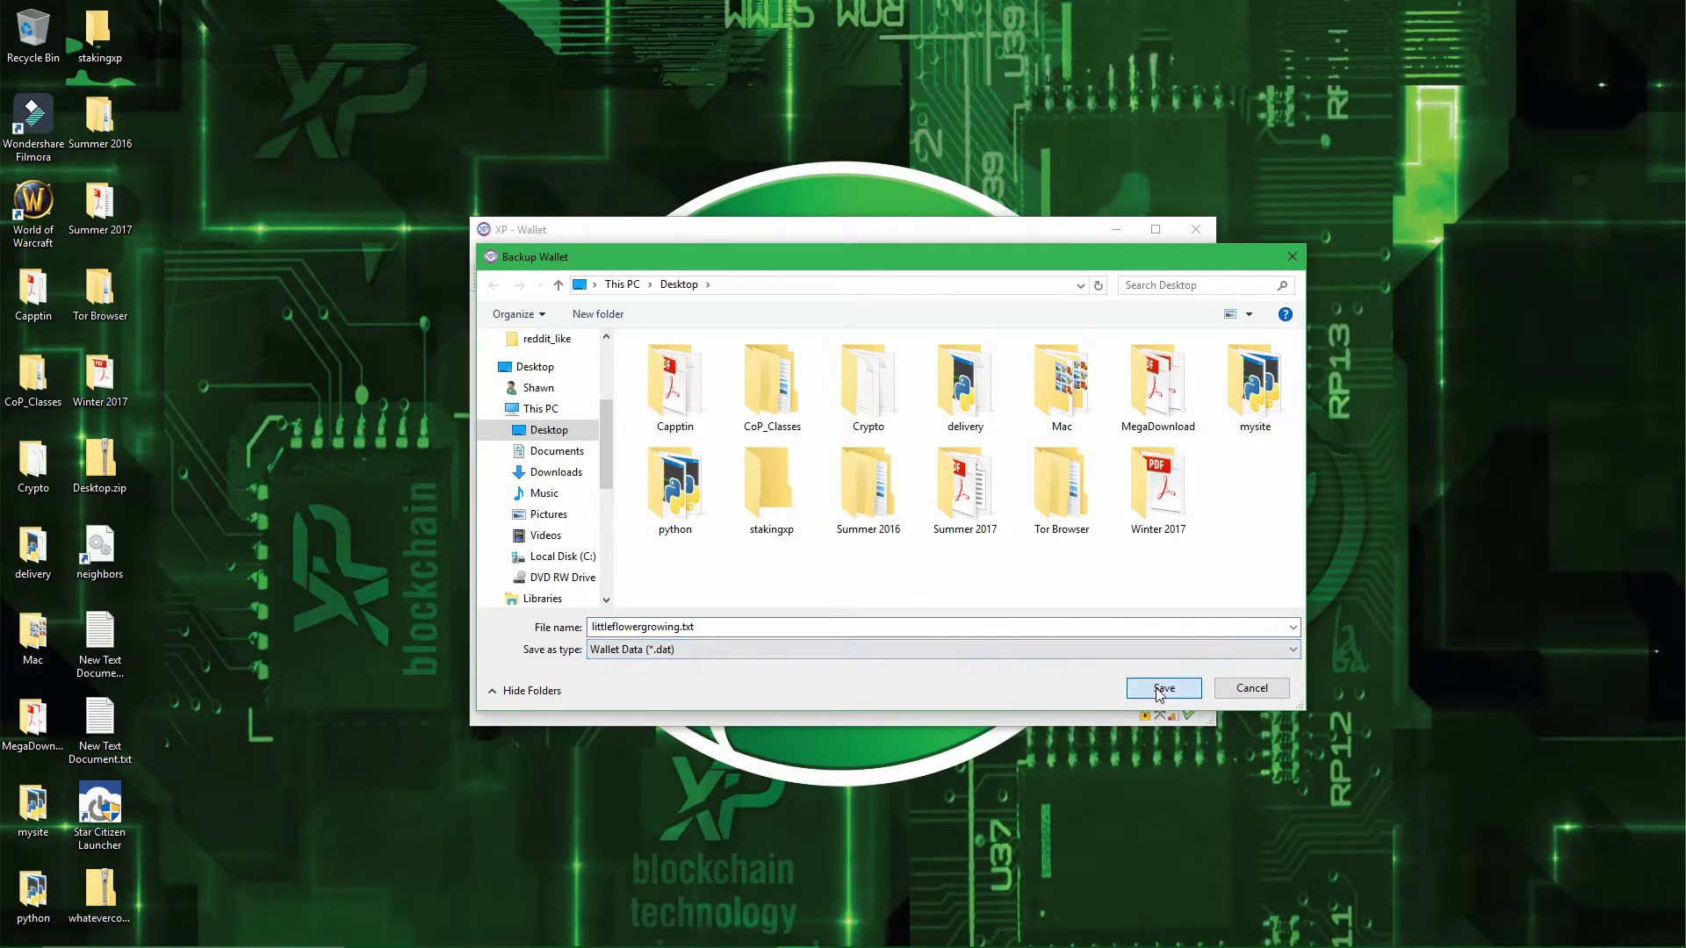
{"action": "left_click", "coordinate": [1164, 688]}
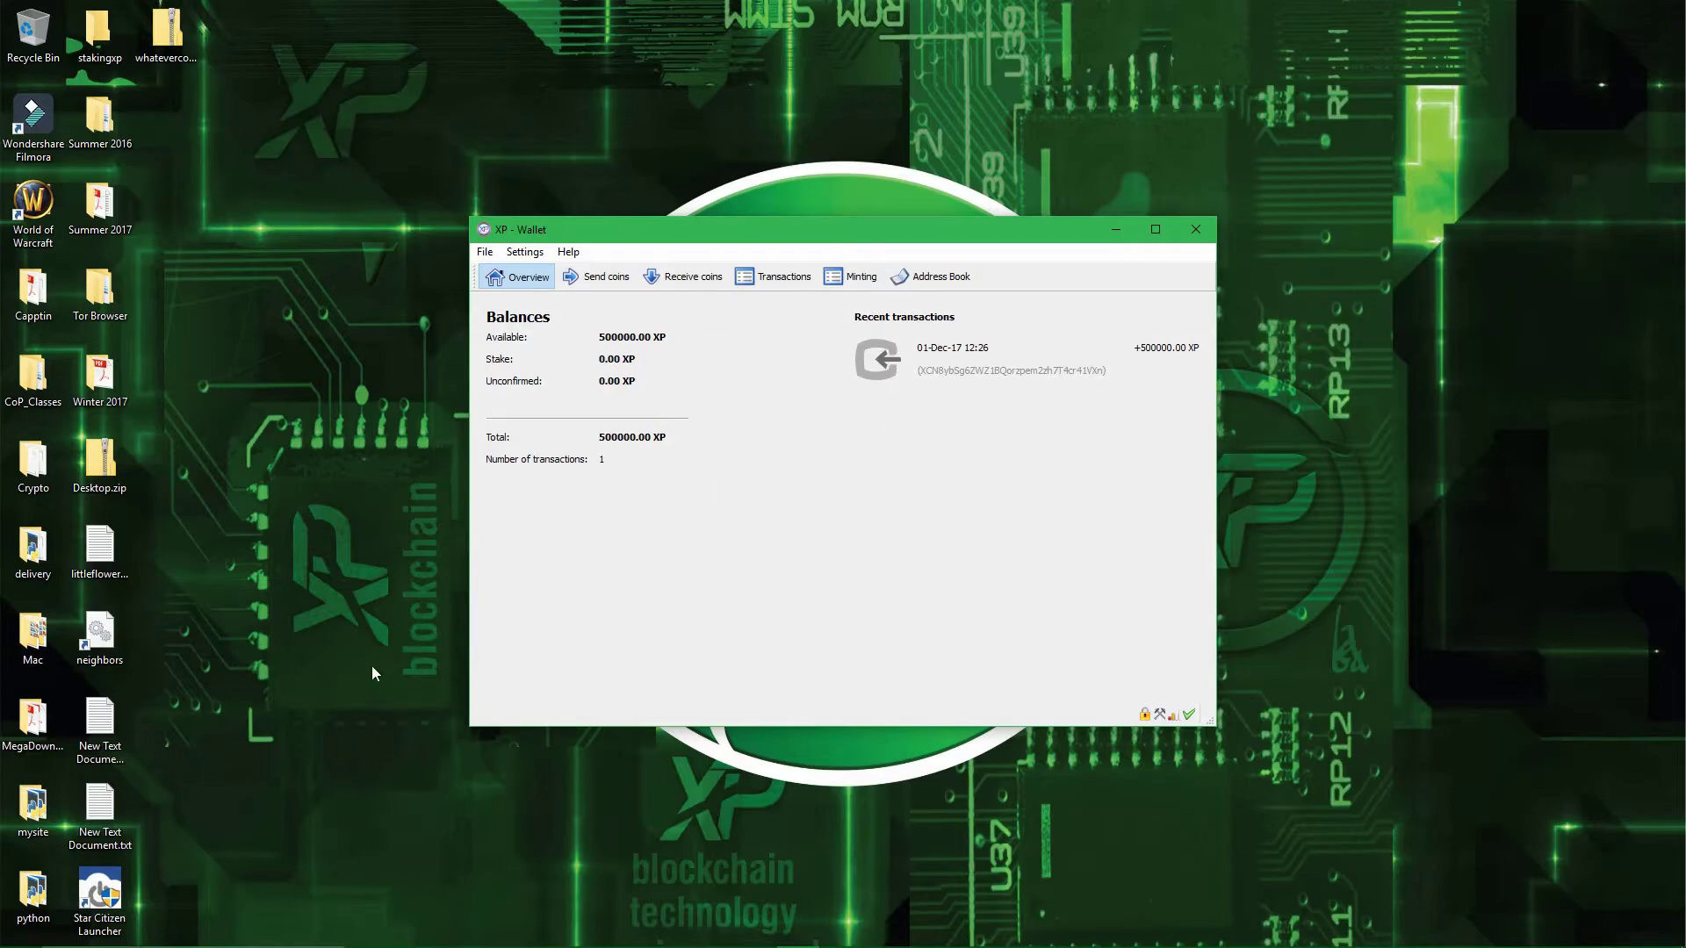
- Open littleflowergrowing.txt to view the backup's contents, then close it unchanged
{"action": "left_click", "coordinate": [103, 812]}
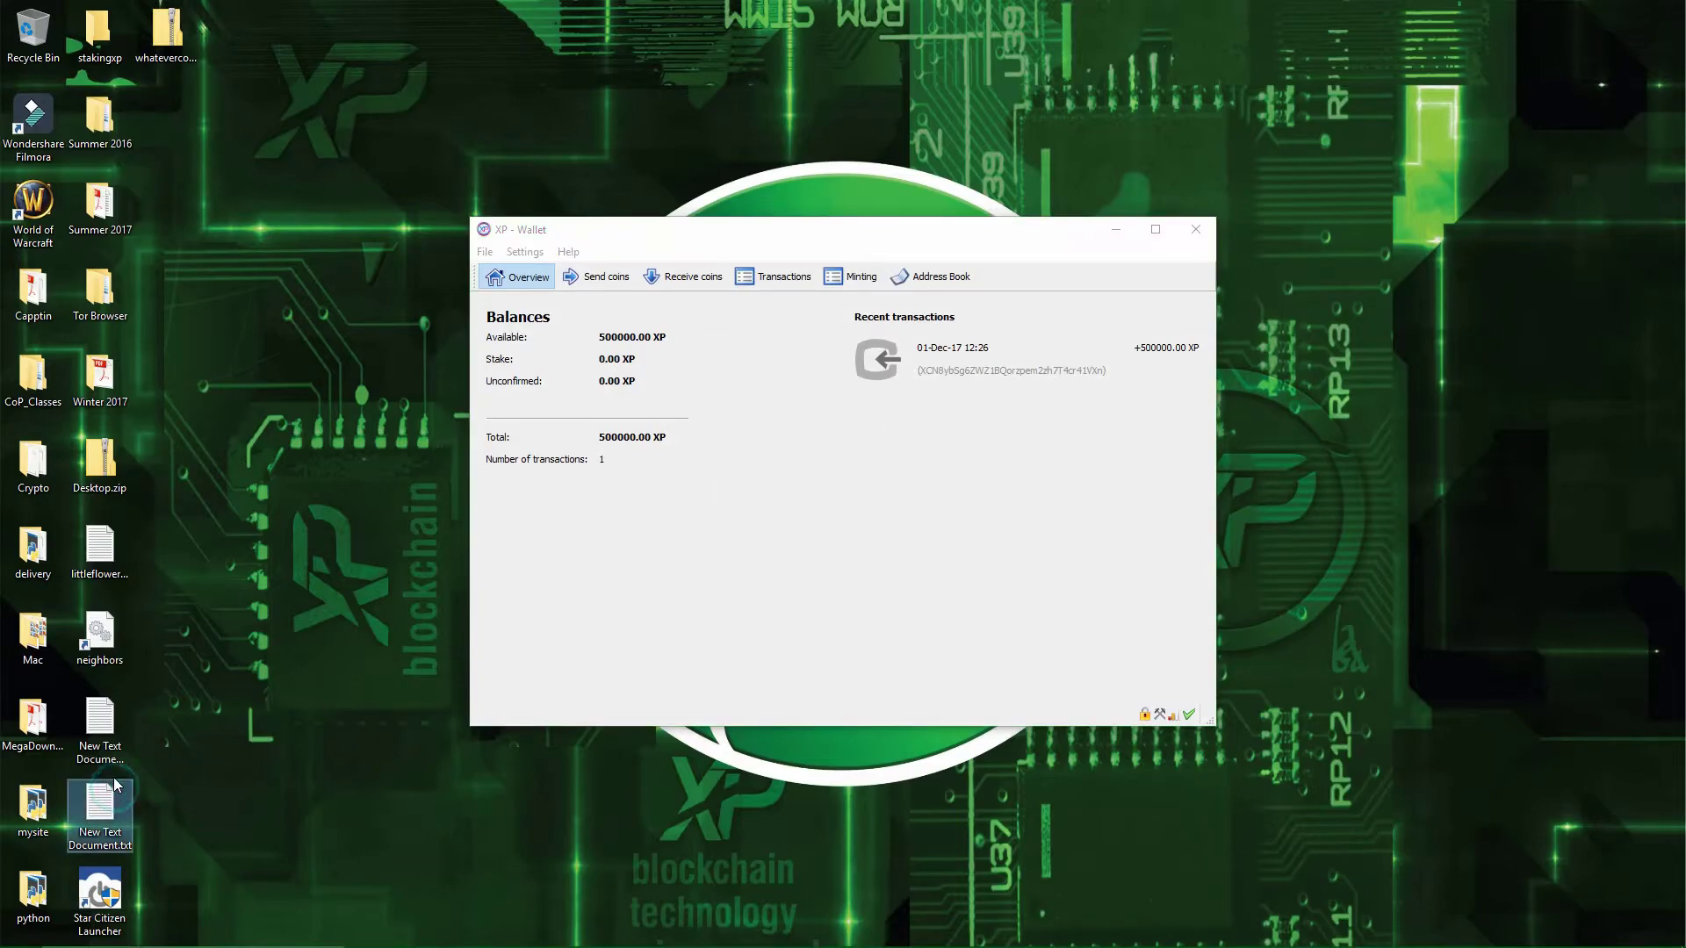
{"action": "double_click", "coordinate": [115, 555]}
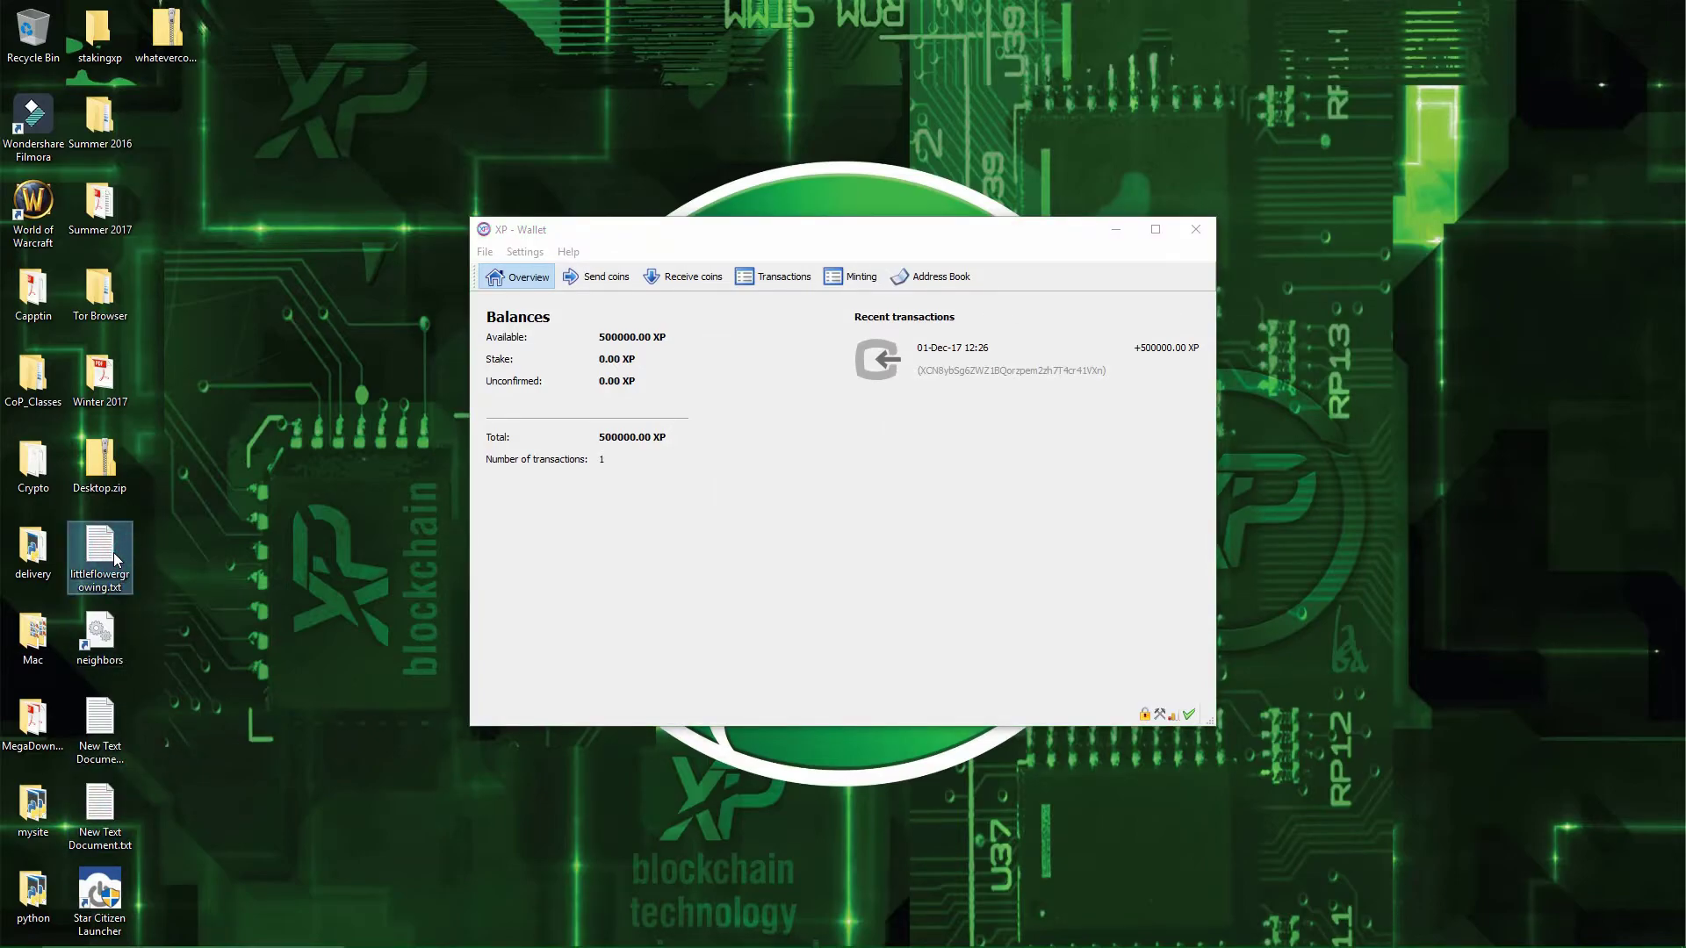
{"action": "left_click", "coordinate": [187, 556]}
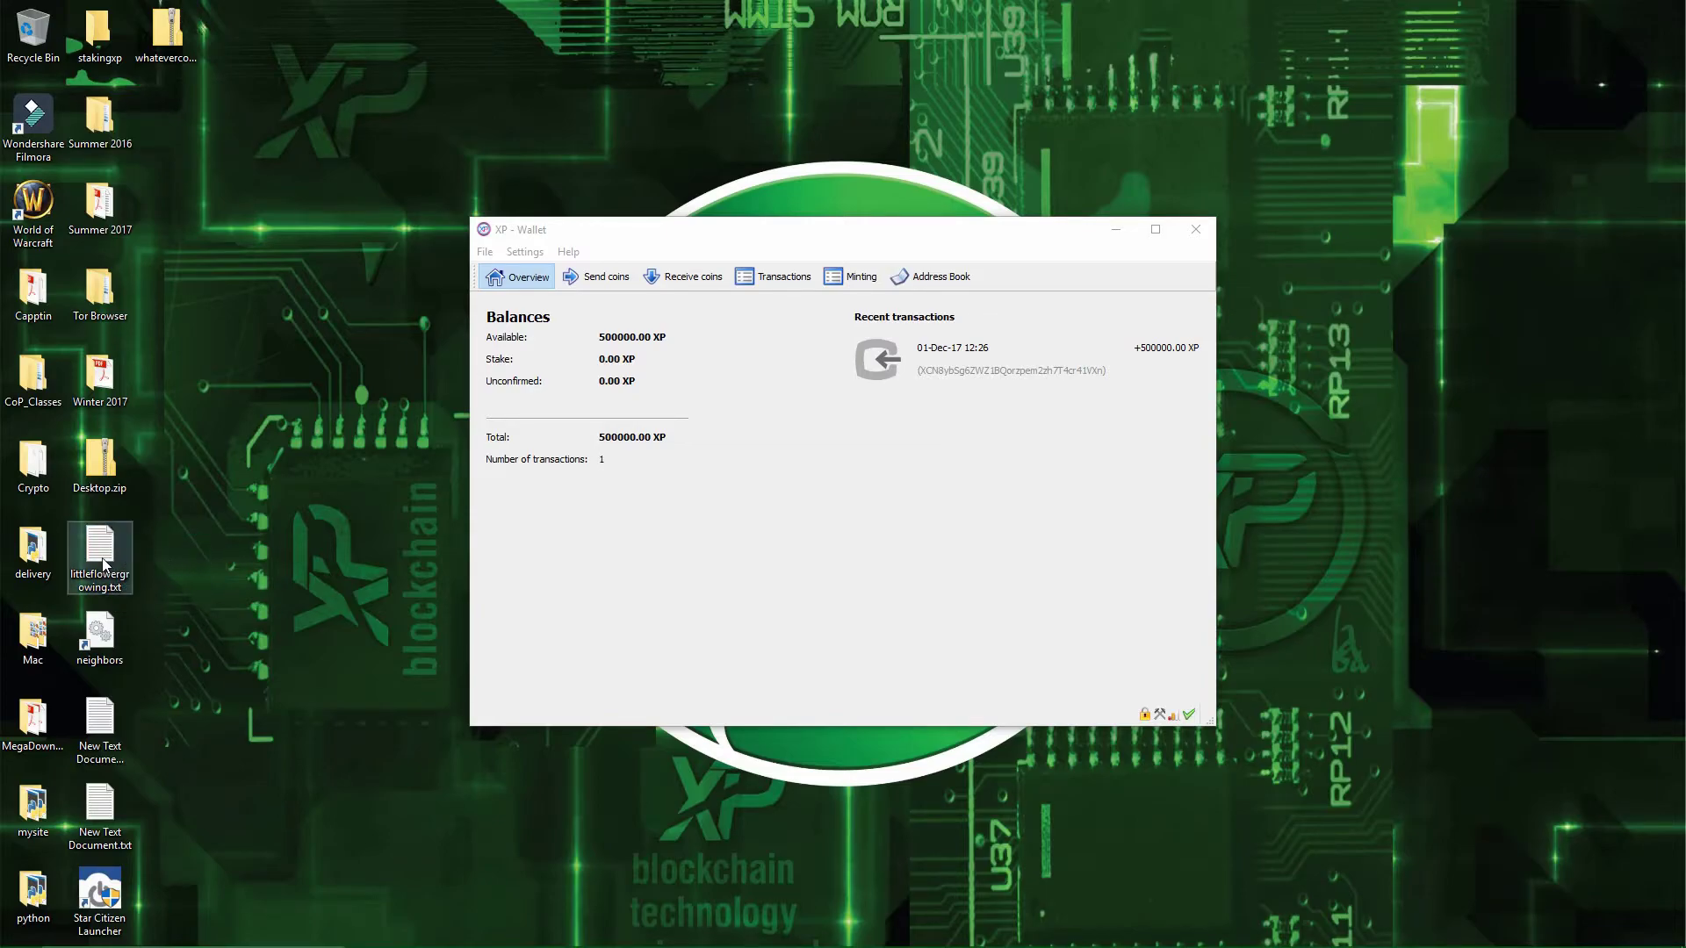
{"action": "double_click", "coordinate": [117, 555]}
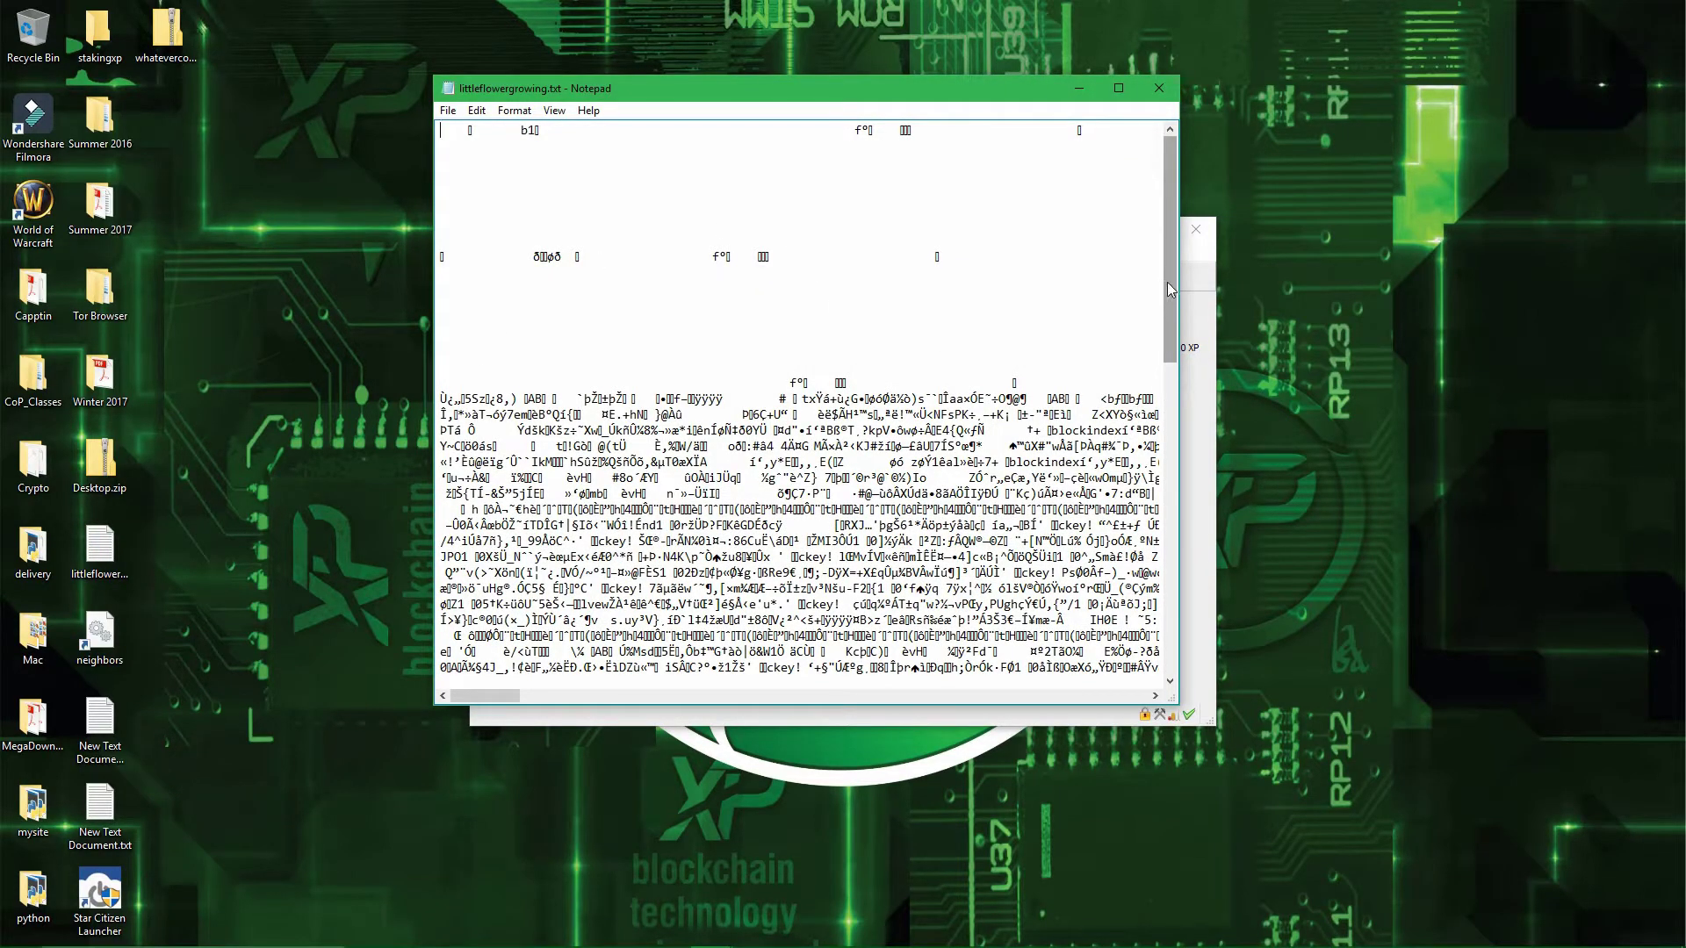
{"action": "left_click_drag", "start_coordinate": [1170, 246], "coordinate": [1170, 478]}
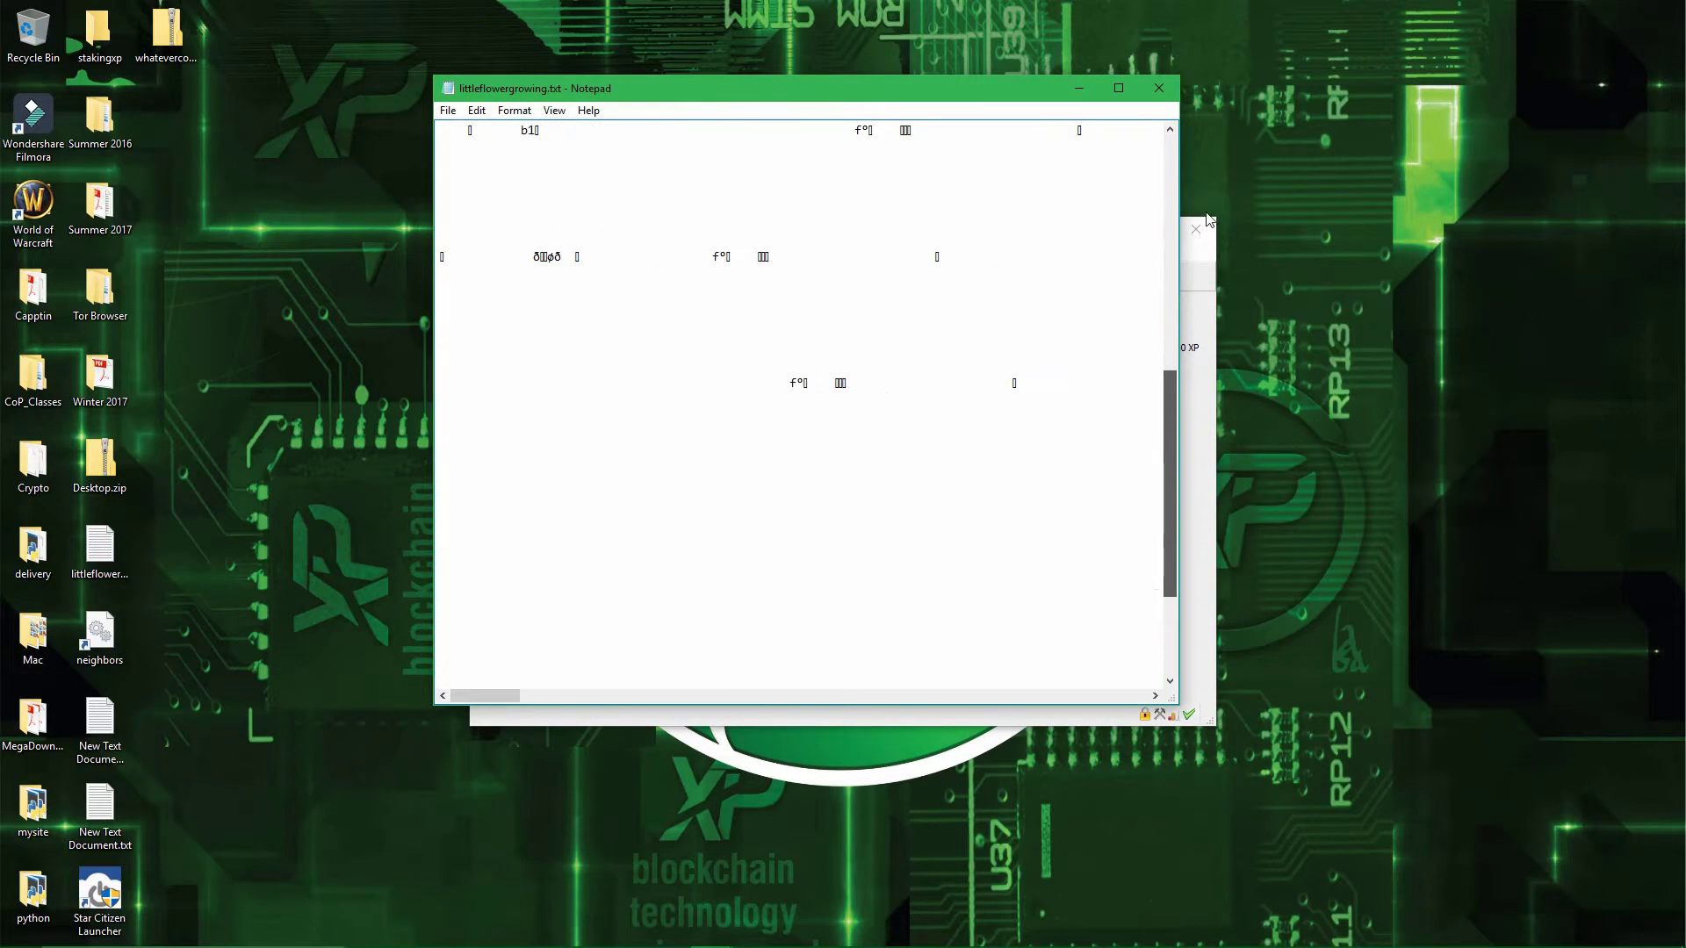
{"action": "left_click", "coordinate": [1159, 88]}
{"action": "left_click", "coordinate": [894, 434]}
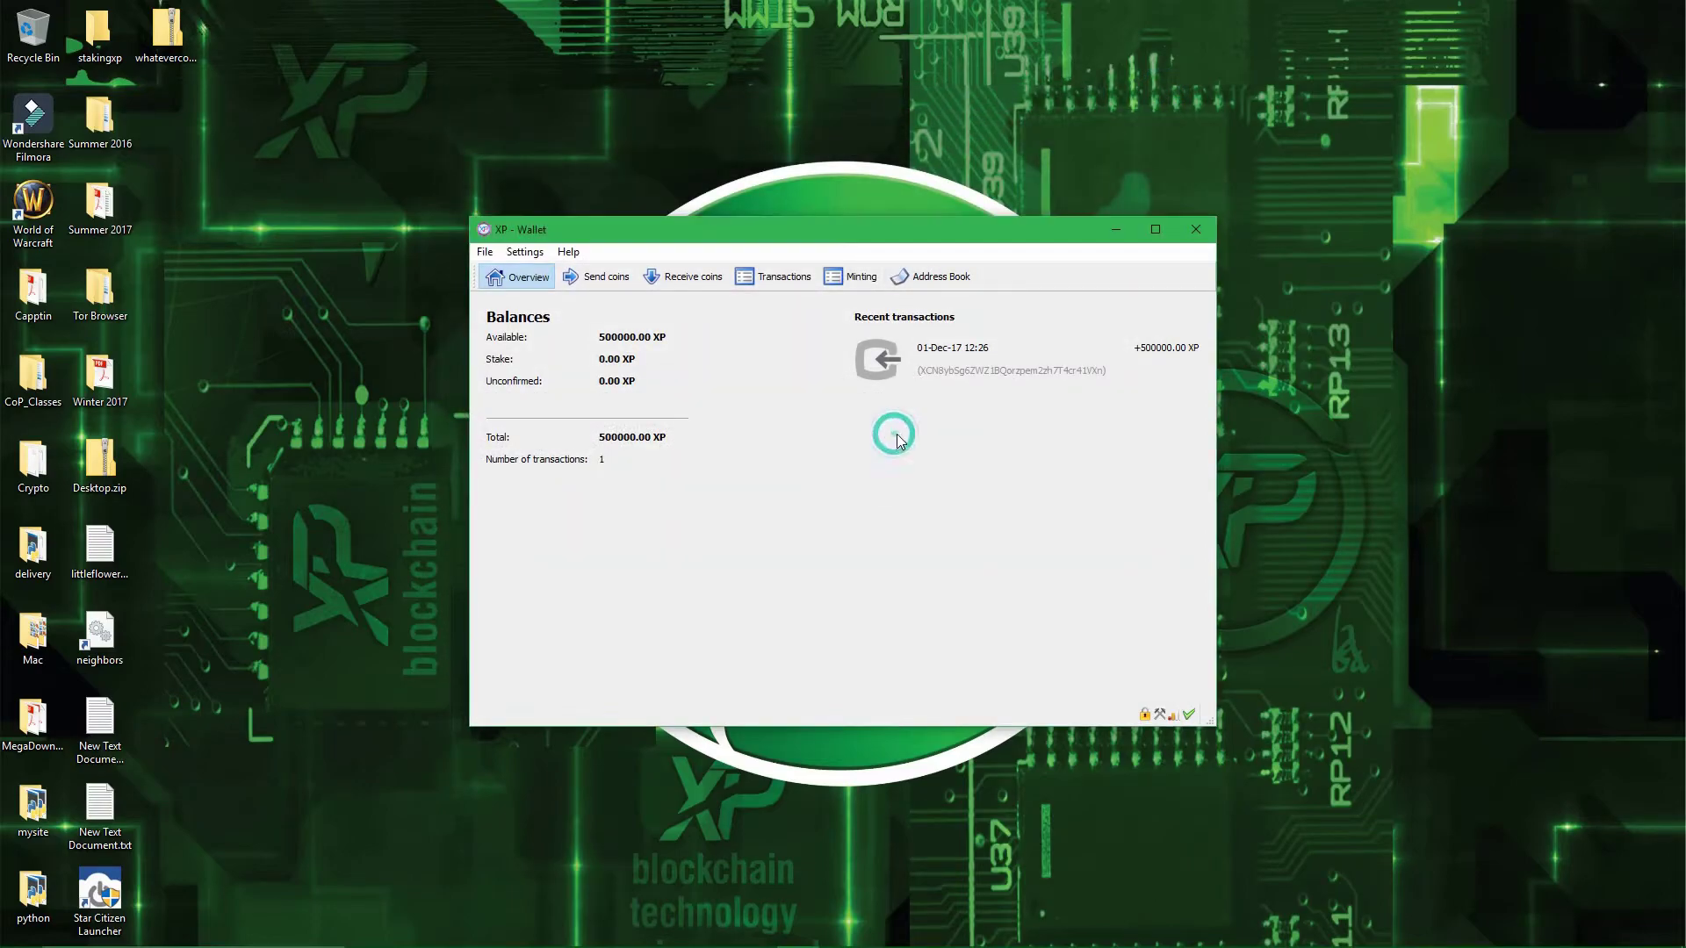
- Delete Desktop.zip and the leftover file near the desktop's bottom, then reselect littleflowergrowing.txt
{"action": "left_click", "coordinate": [110, 549]}
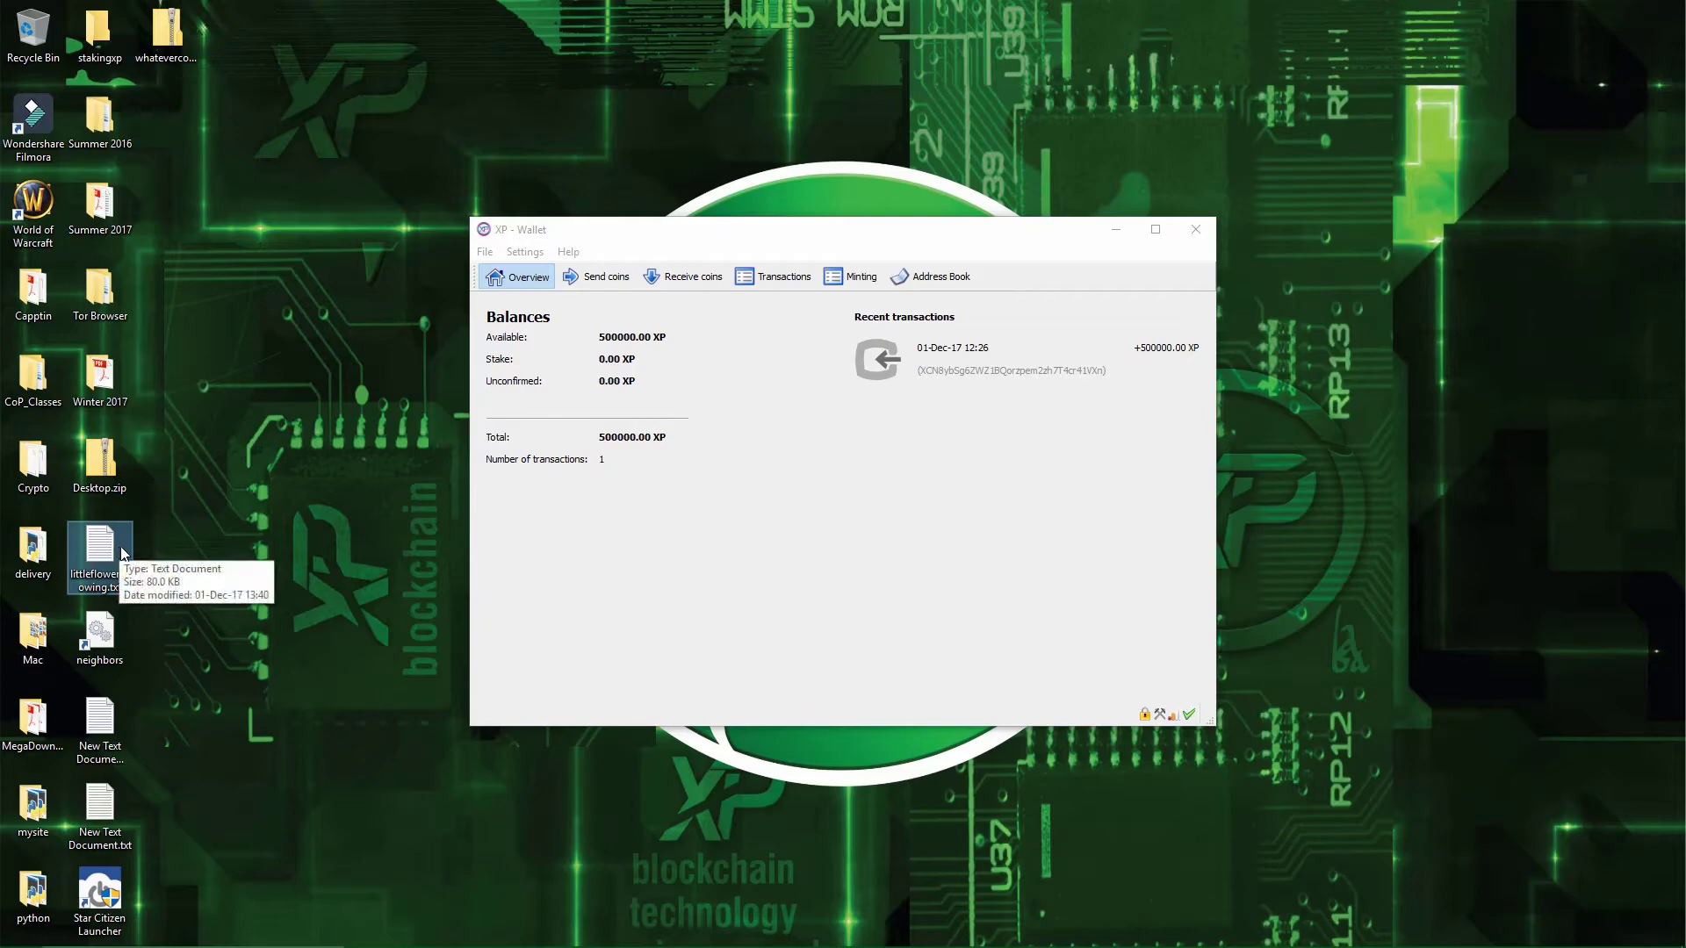
{"action": "double_click", "coordinate": [106, 474]}
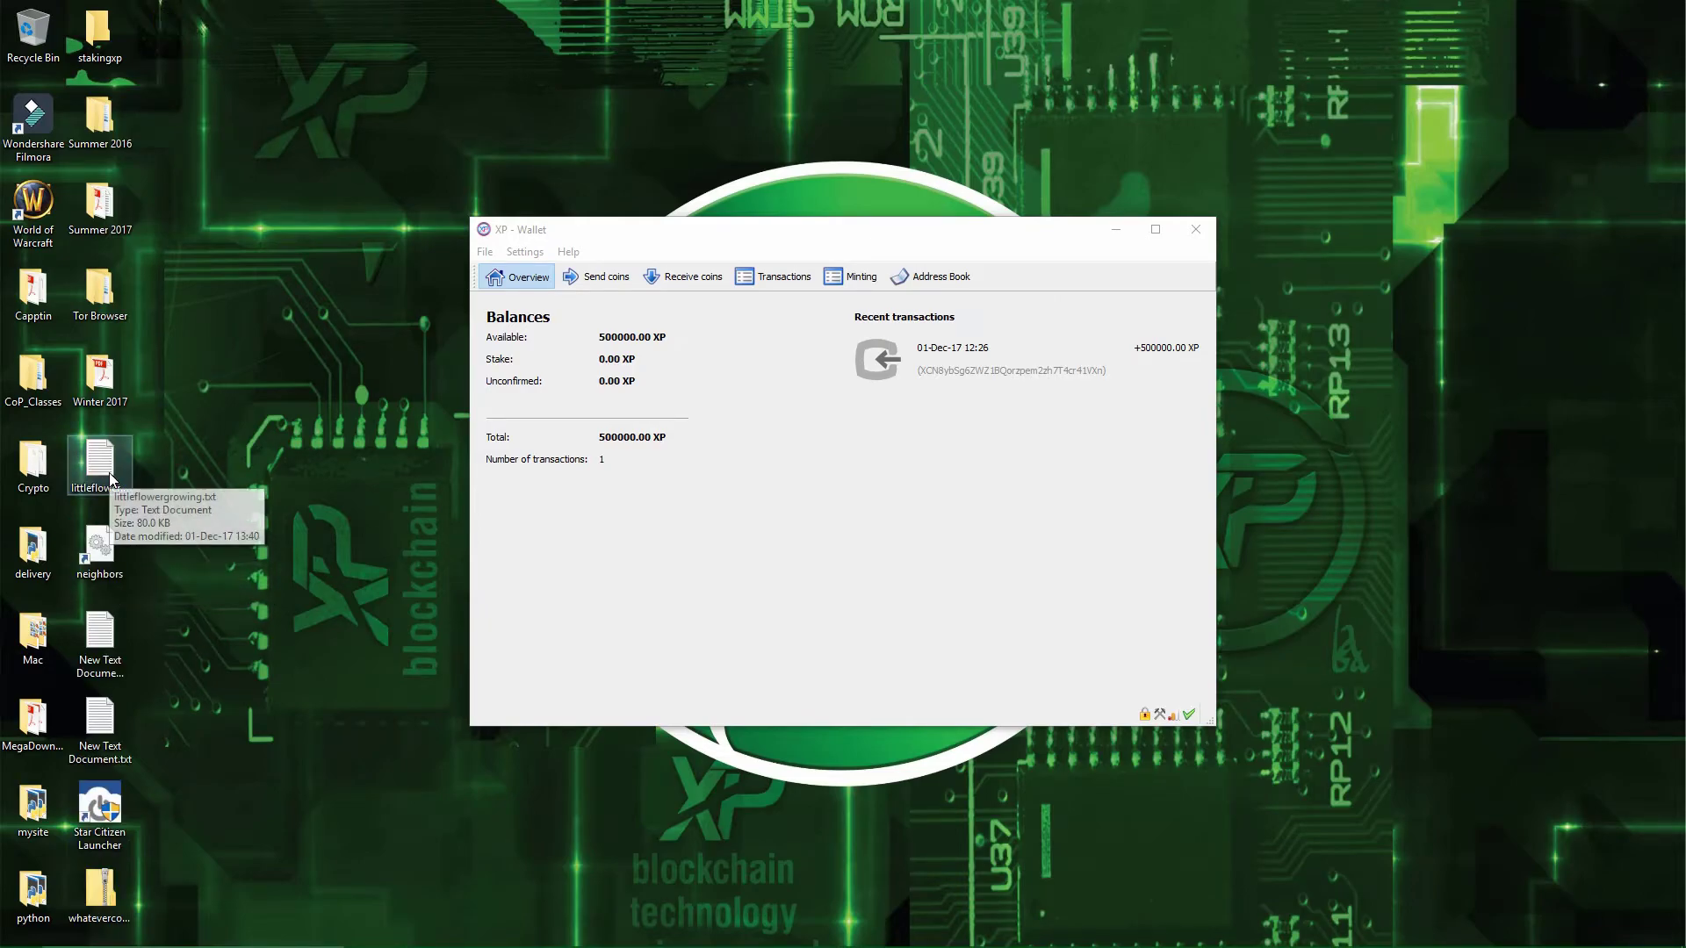
{"action": "key", "text": "Delete"}
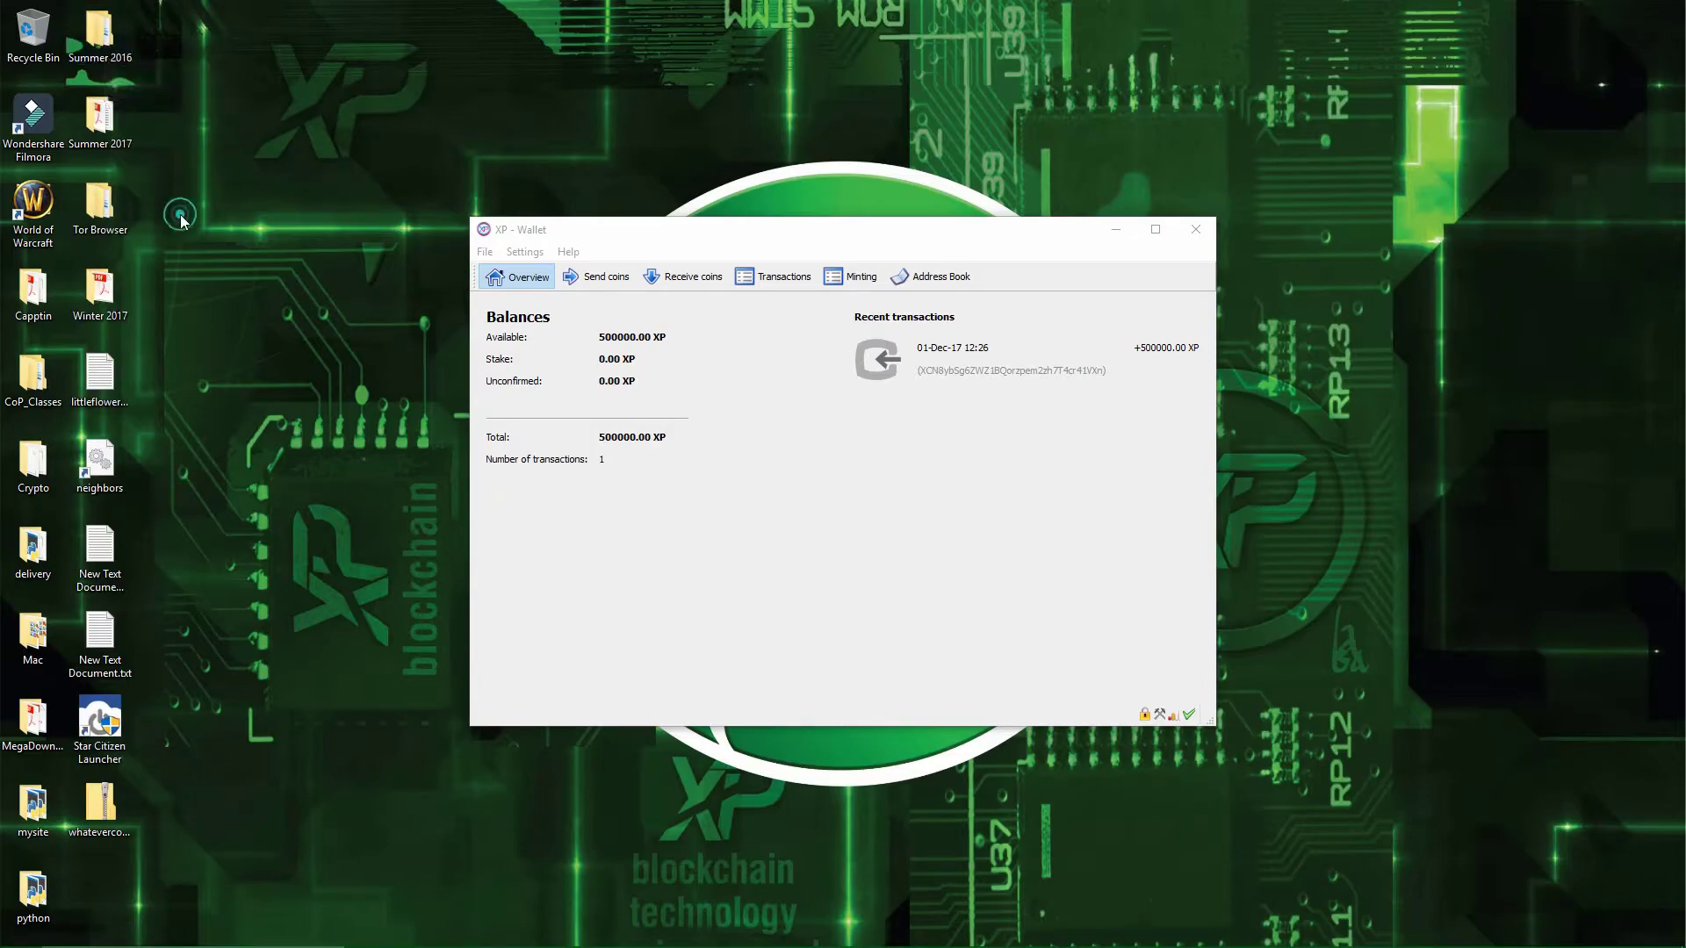
{"action": "left_click", "coordinate": [120, 398]}
{"action": "double_click", "coordinate": [120, 398]}
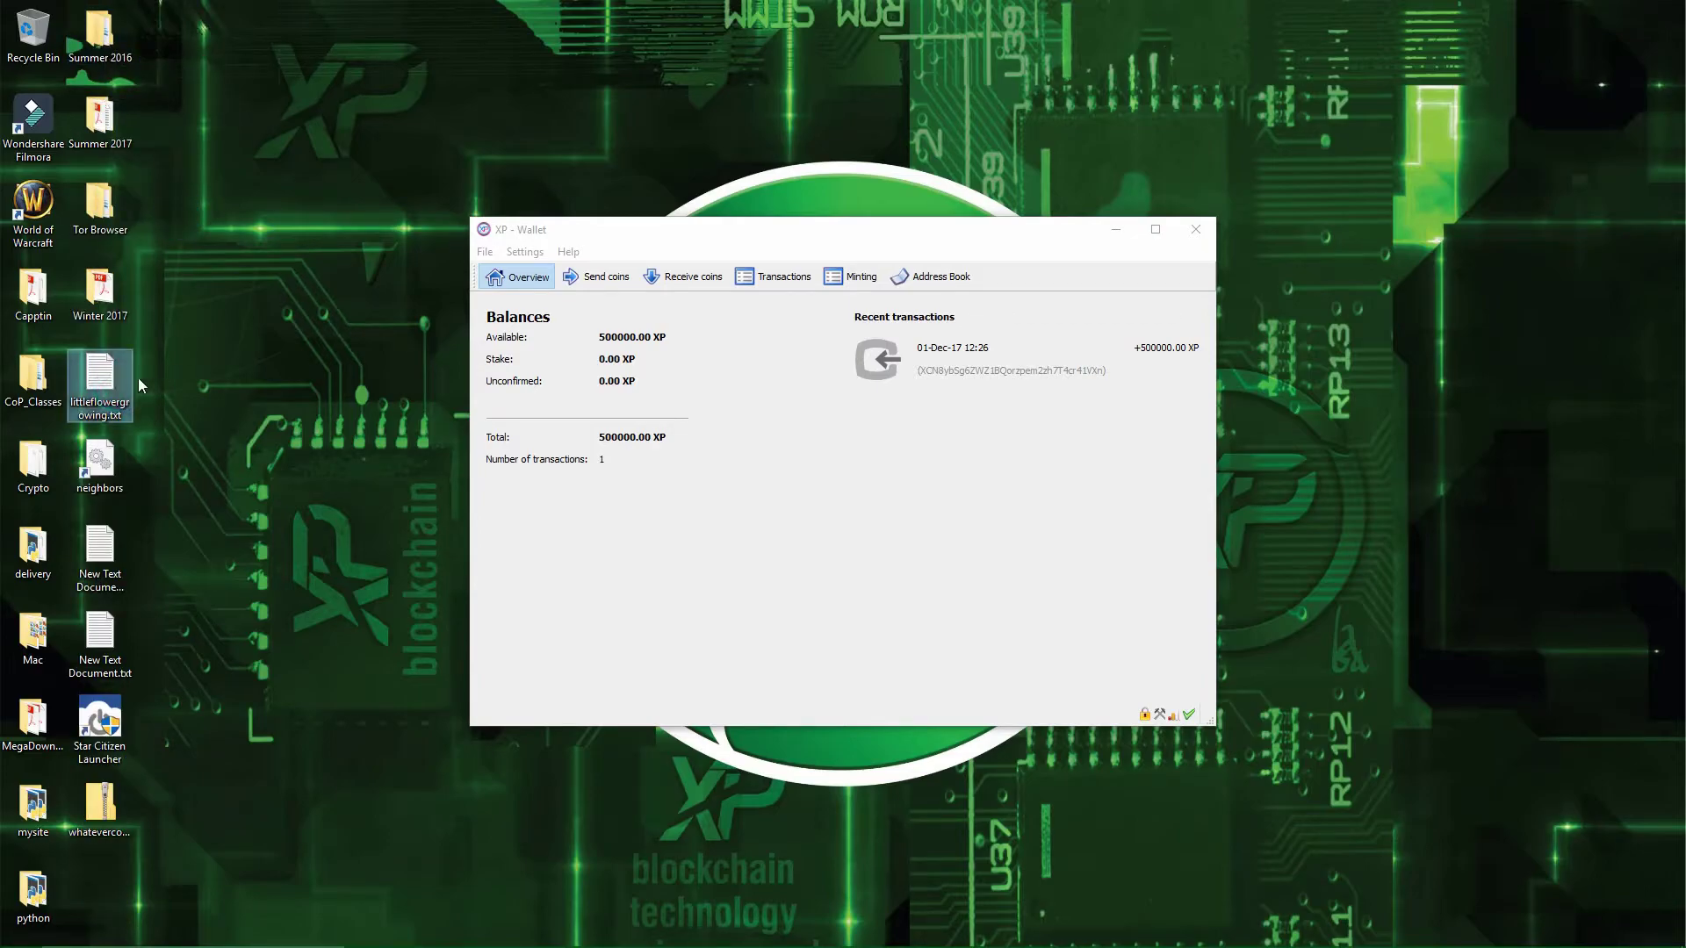
{"action": "left_click", "coordinate": [836, 556]}
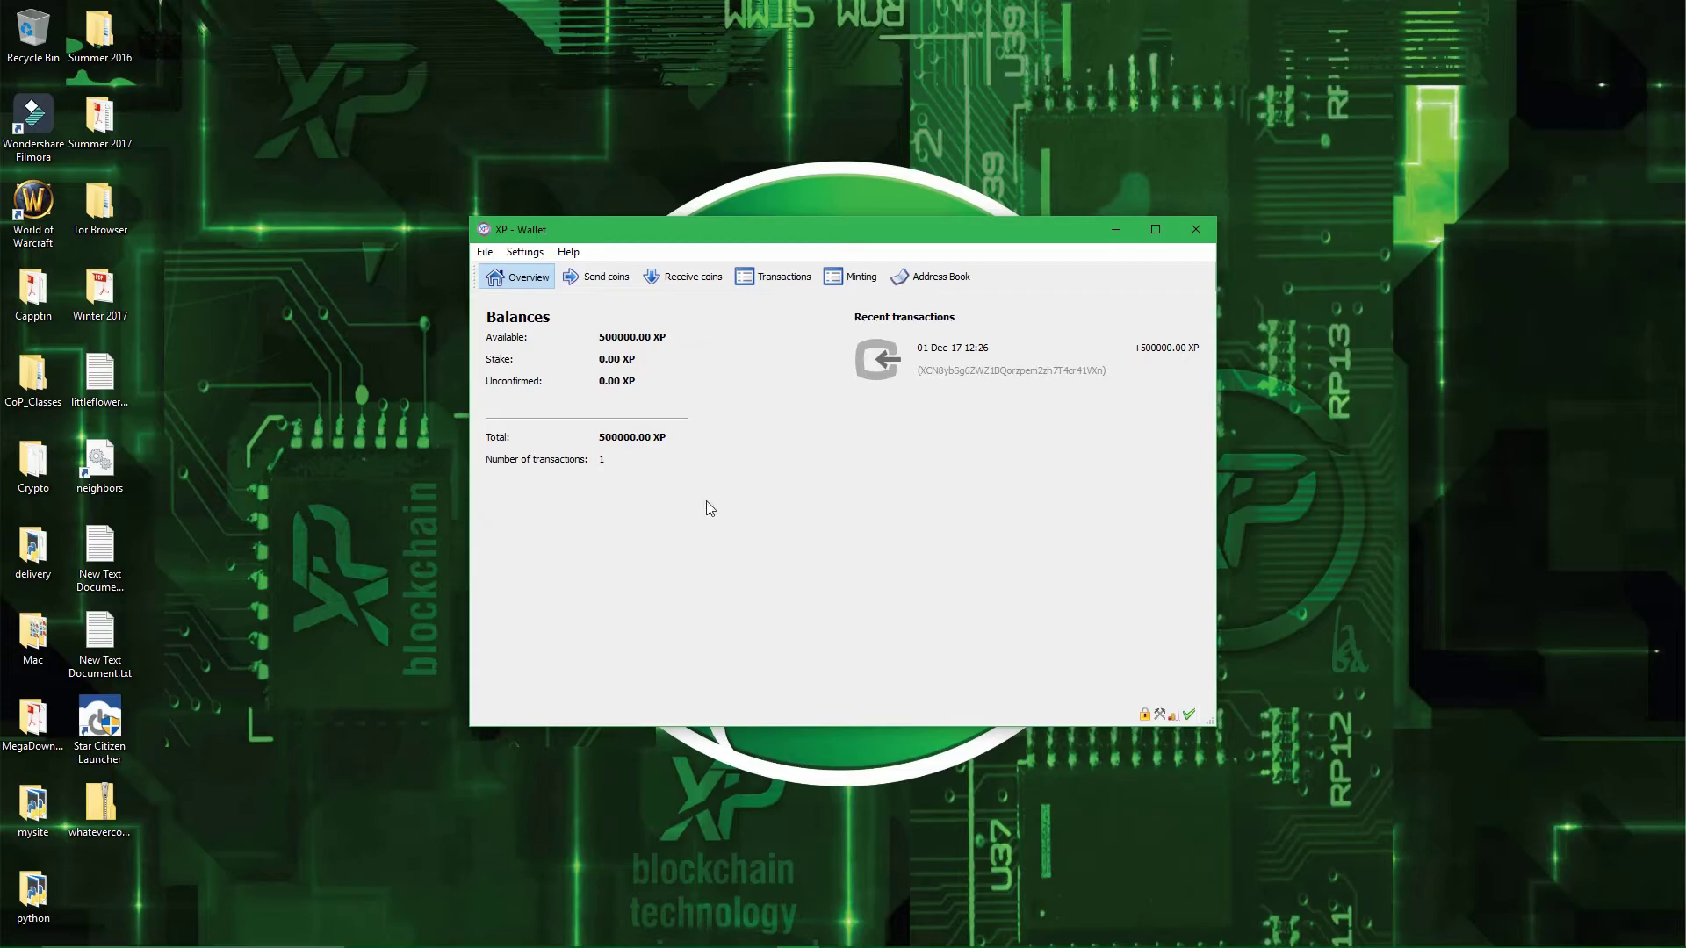
{"action": "left_click", "coordinate": [108, 793]}
{"action": "key", "text": "Delete"}
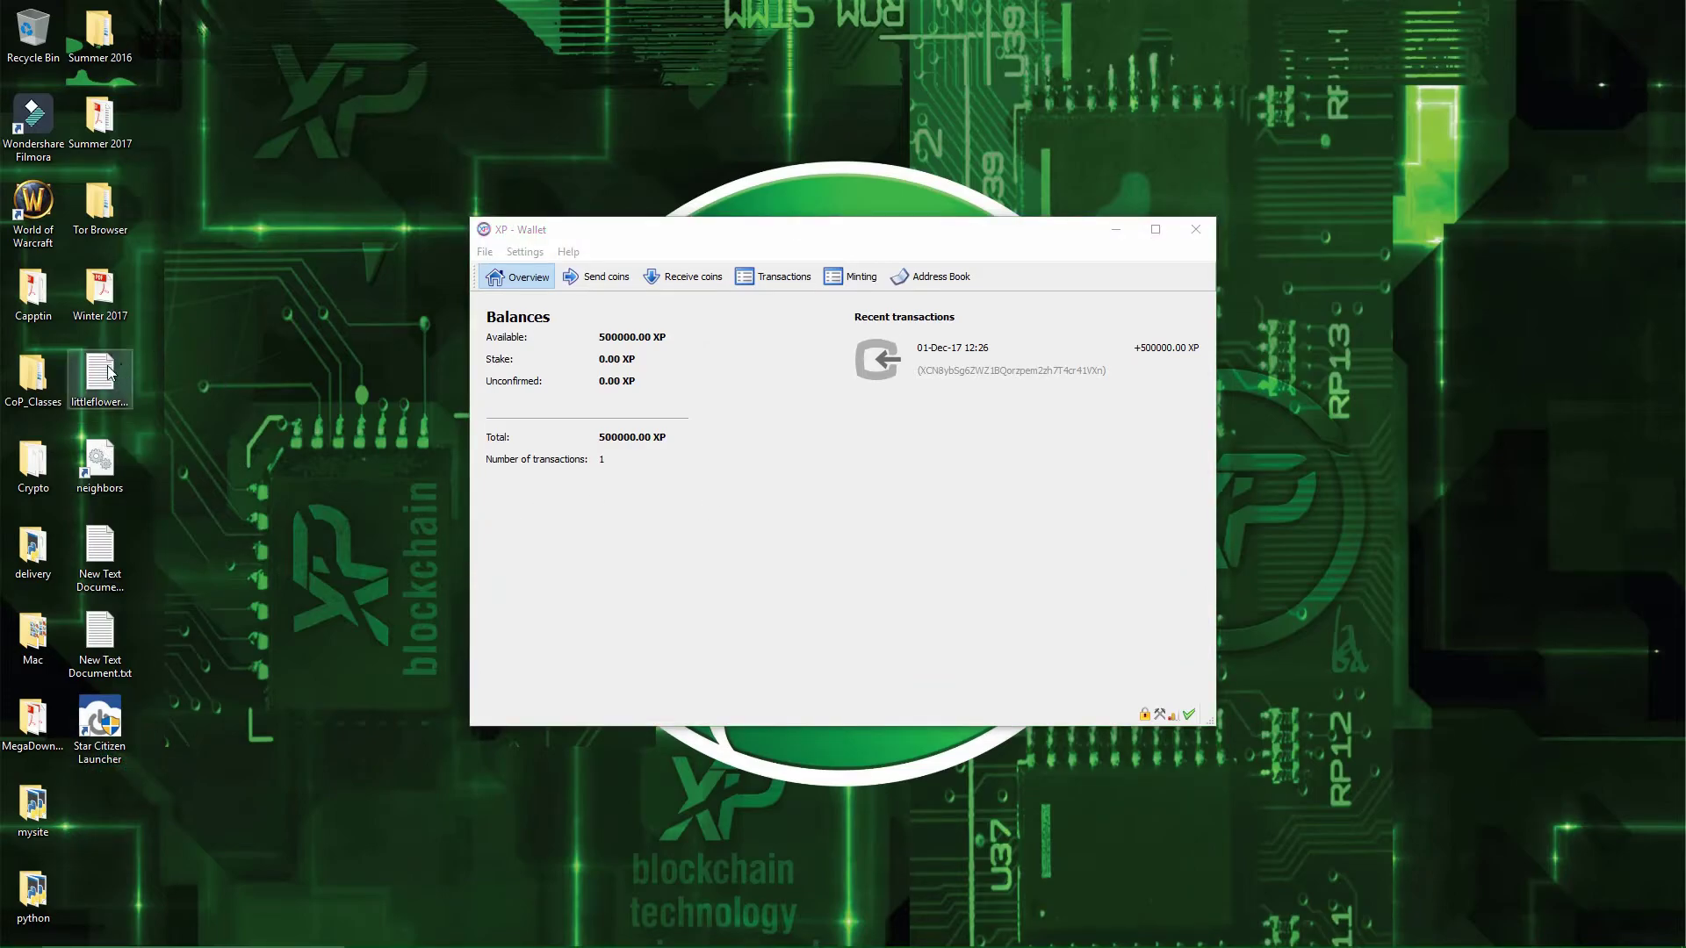
{"action": "left_click", "coordinate": [109, 374]}
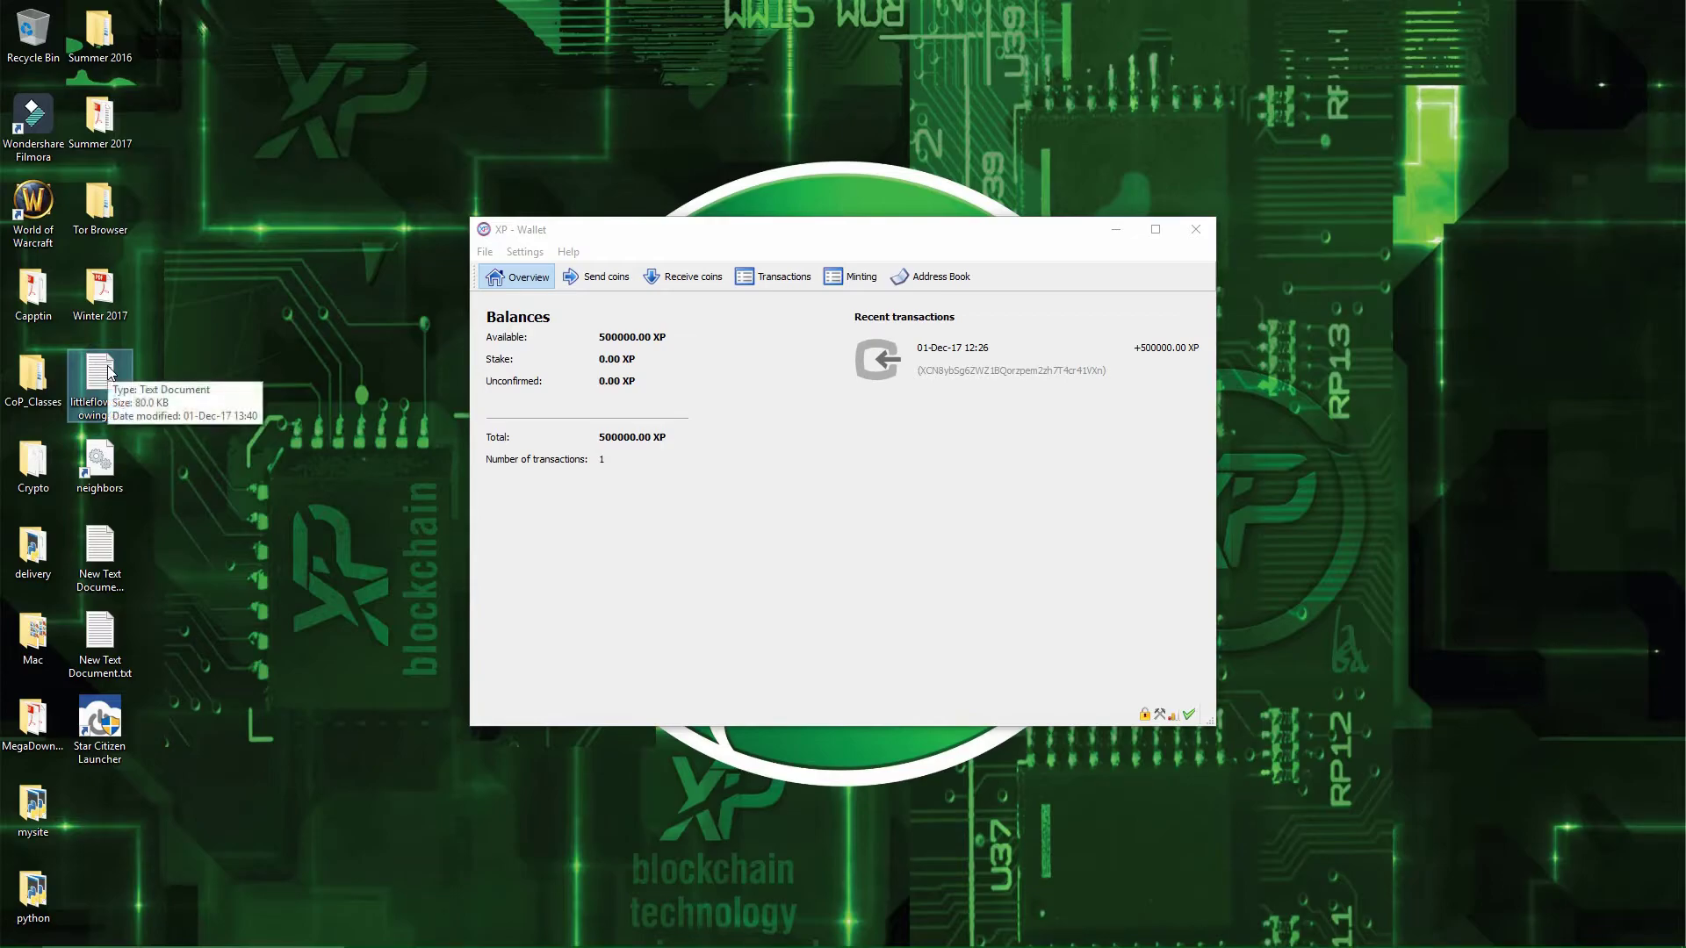
- Add littleflowergrowing.txt to a new 7-Zip zip archive and enter an archive password
{"action": "right_click", "coordinate": [108, 368]}
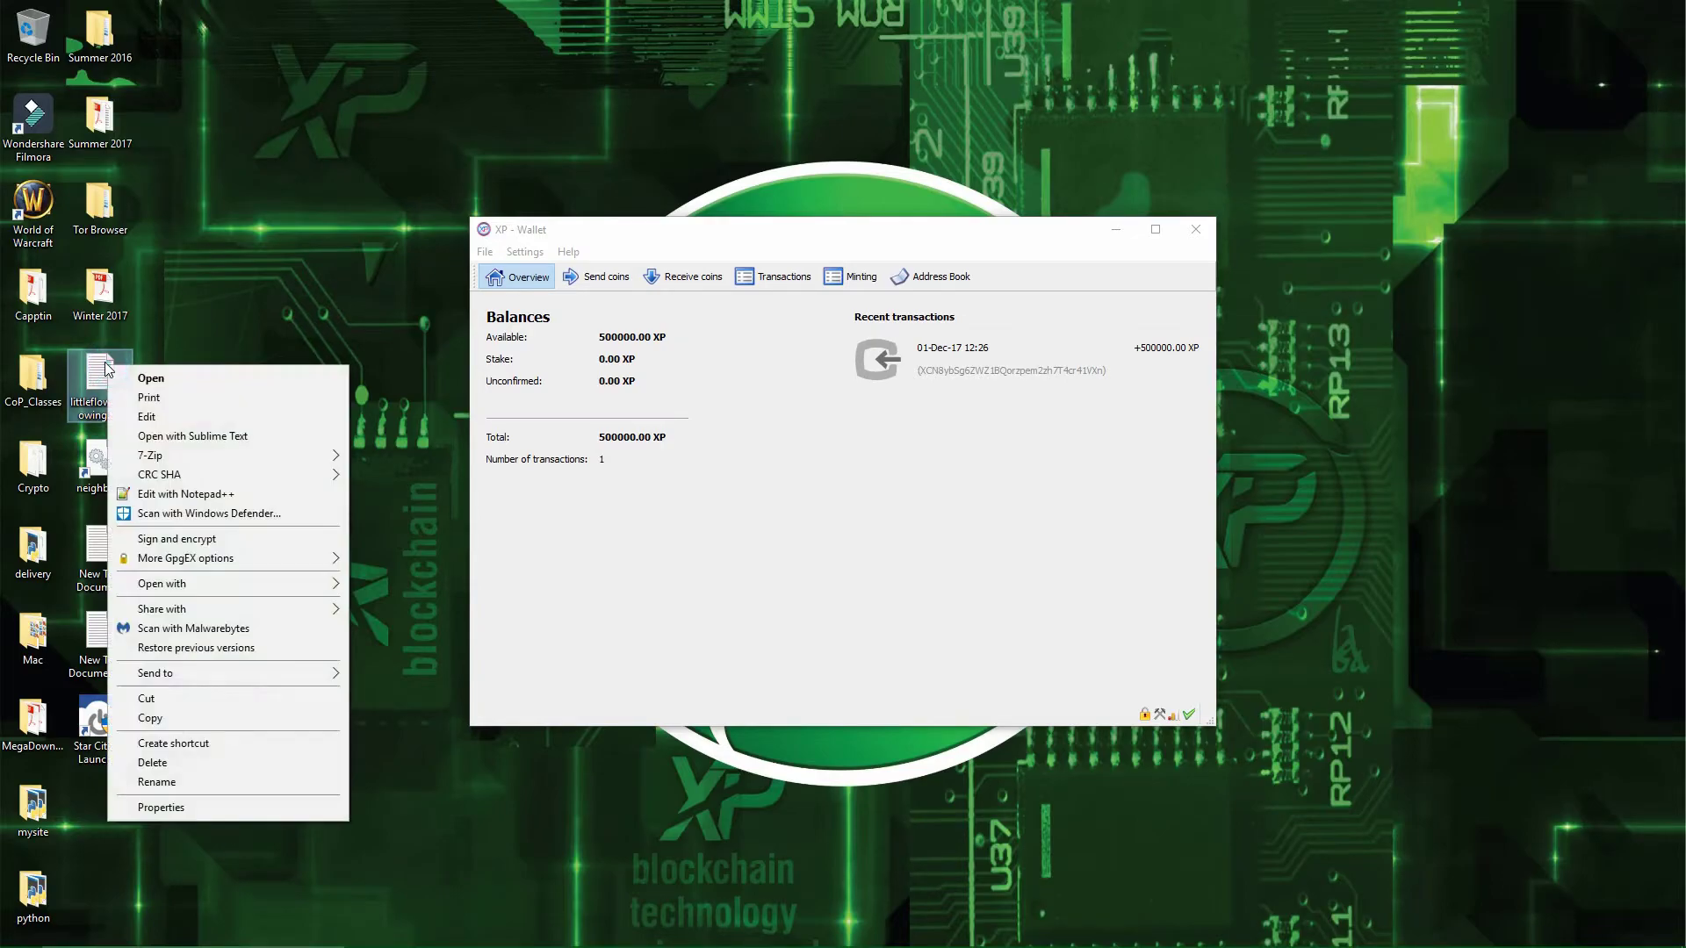
{"action": "mouse_move", "coordinate": [194, 456]}
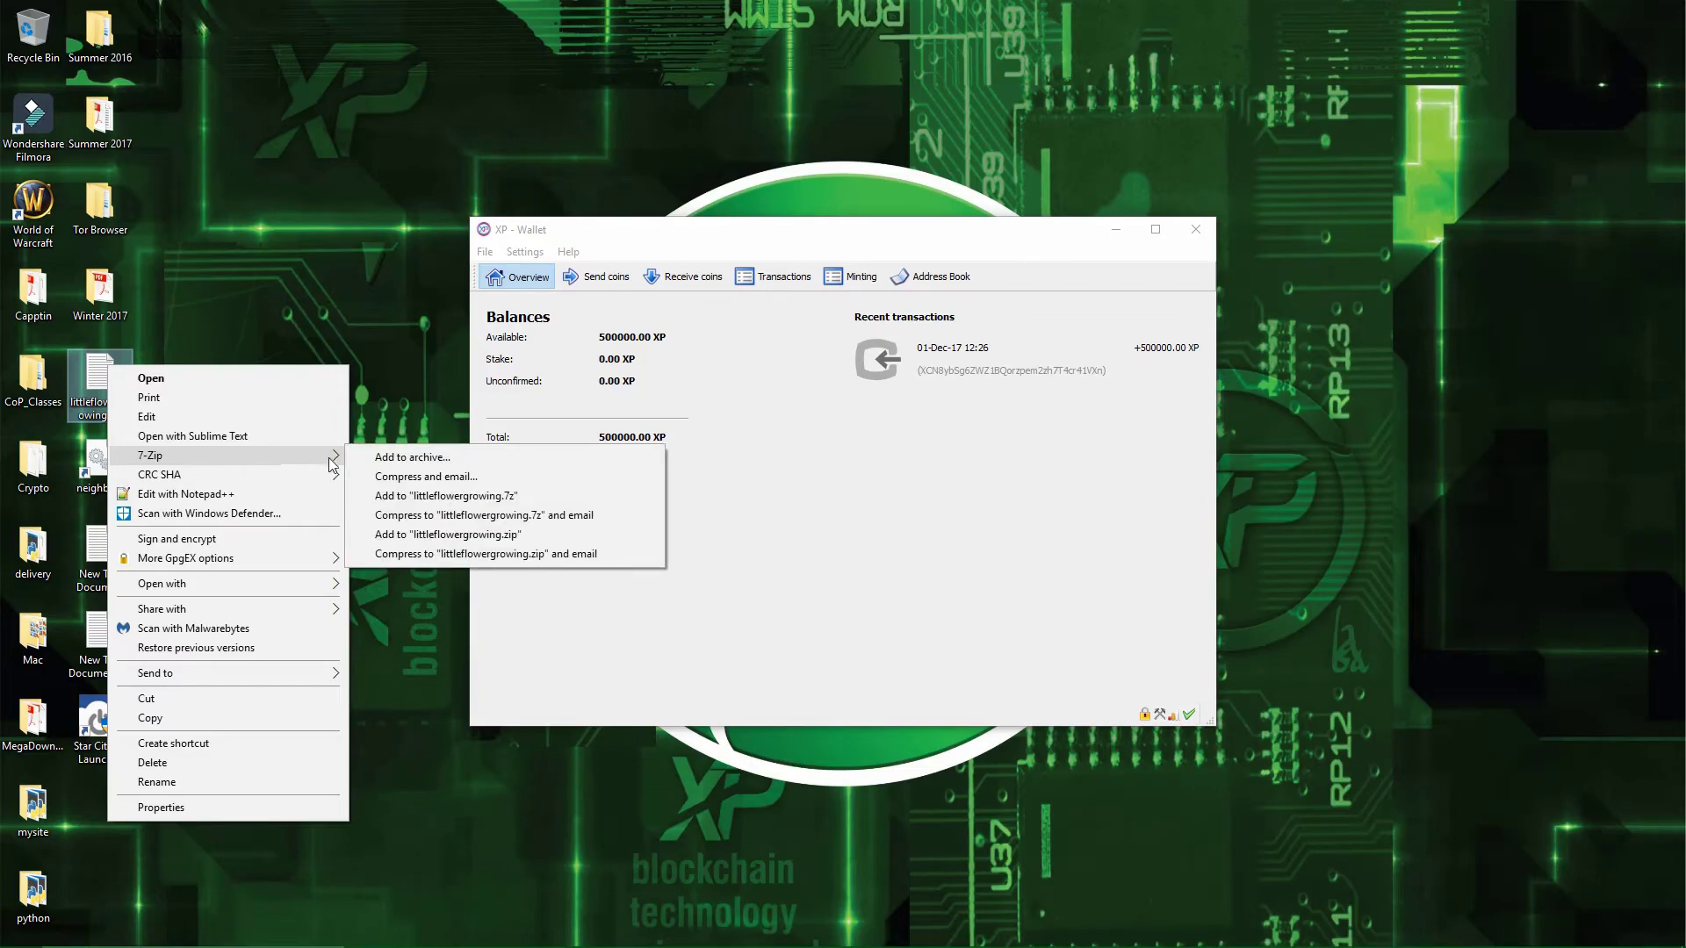
{"action": "left_click", "coordinate": [387, 459]}
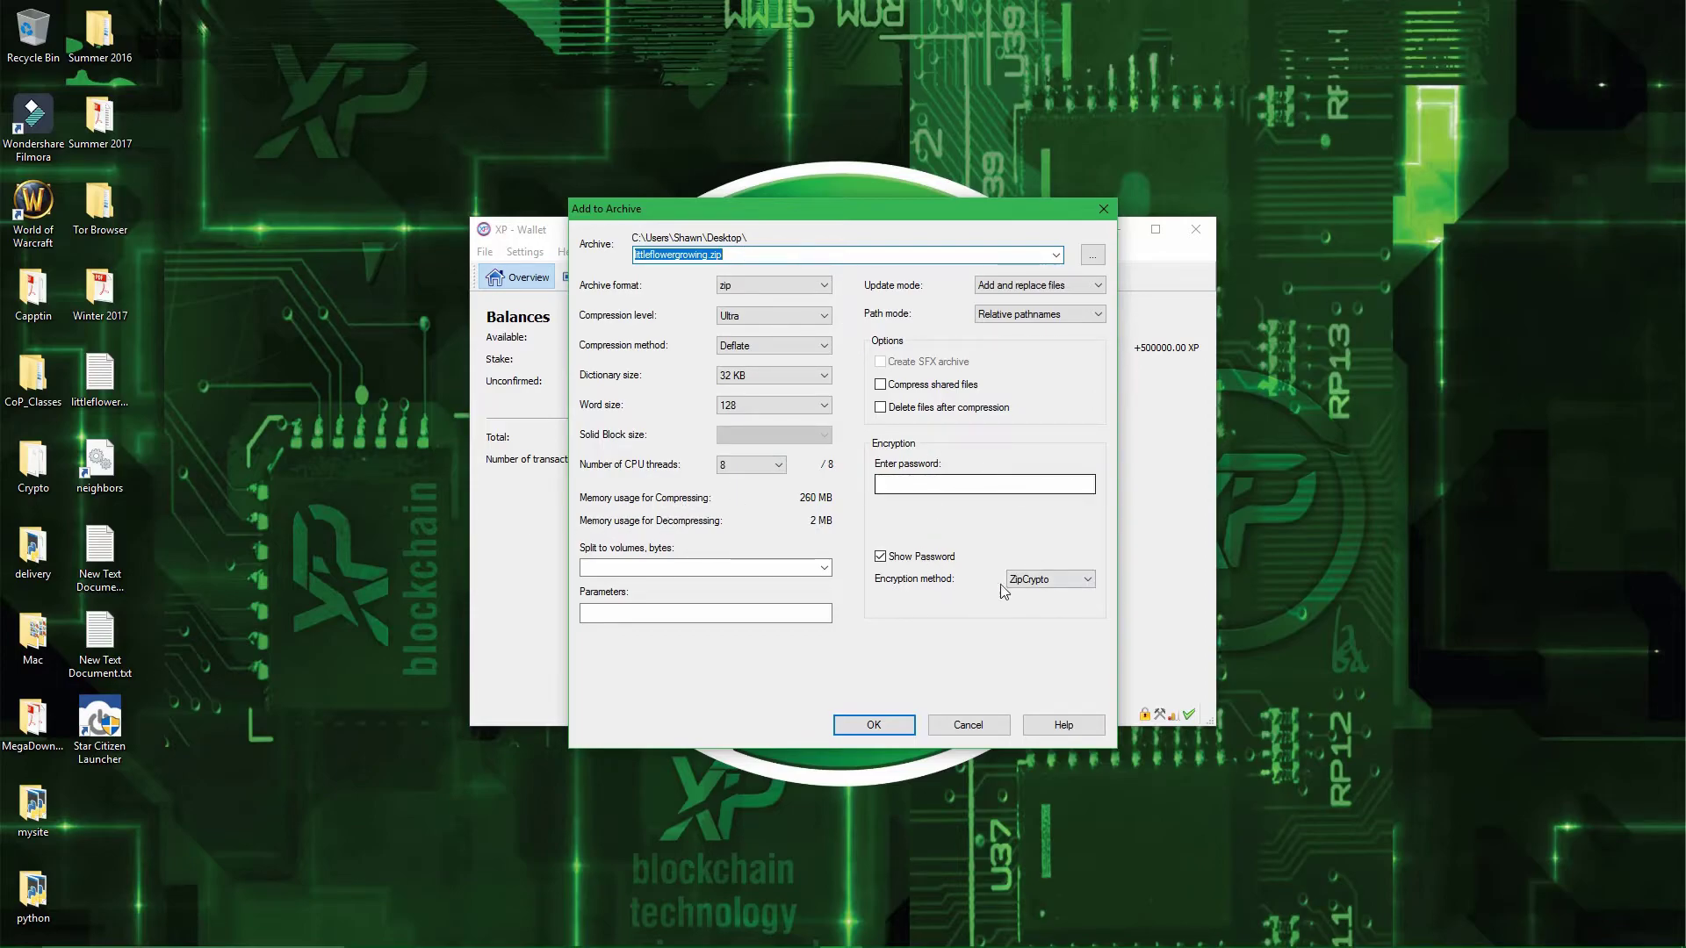
{"action": "left_click", "coordinate": [976, 486]}
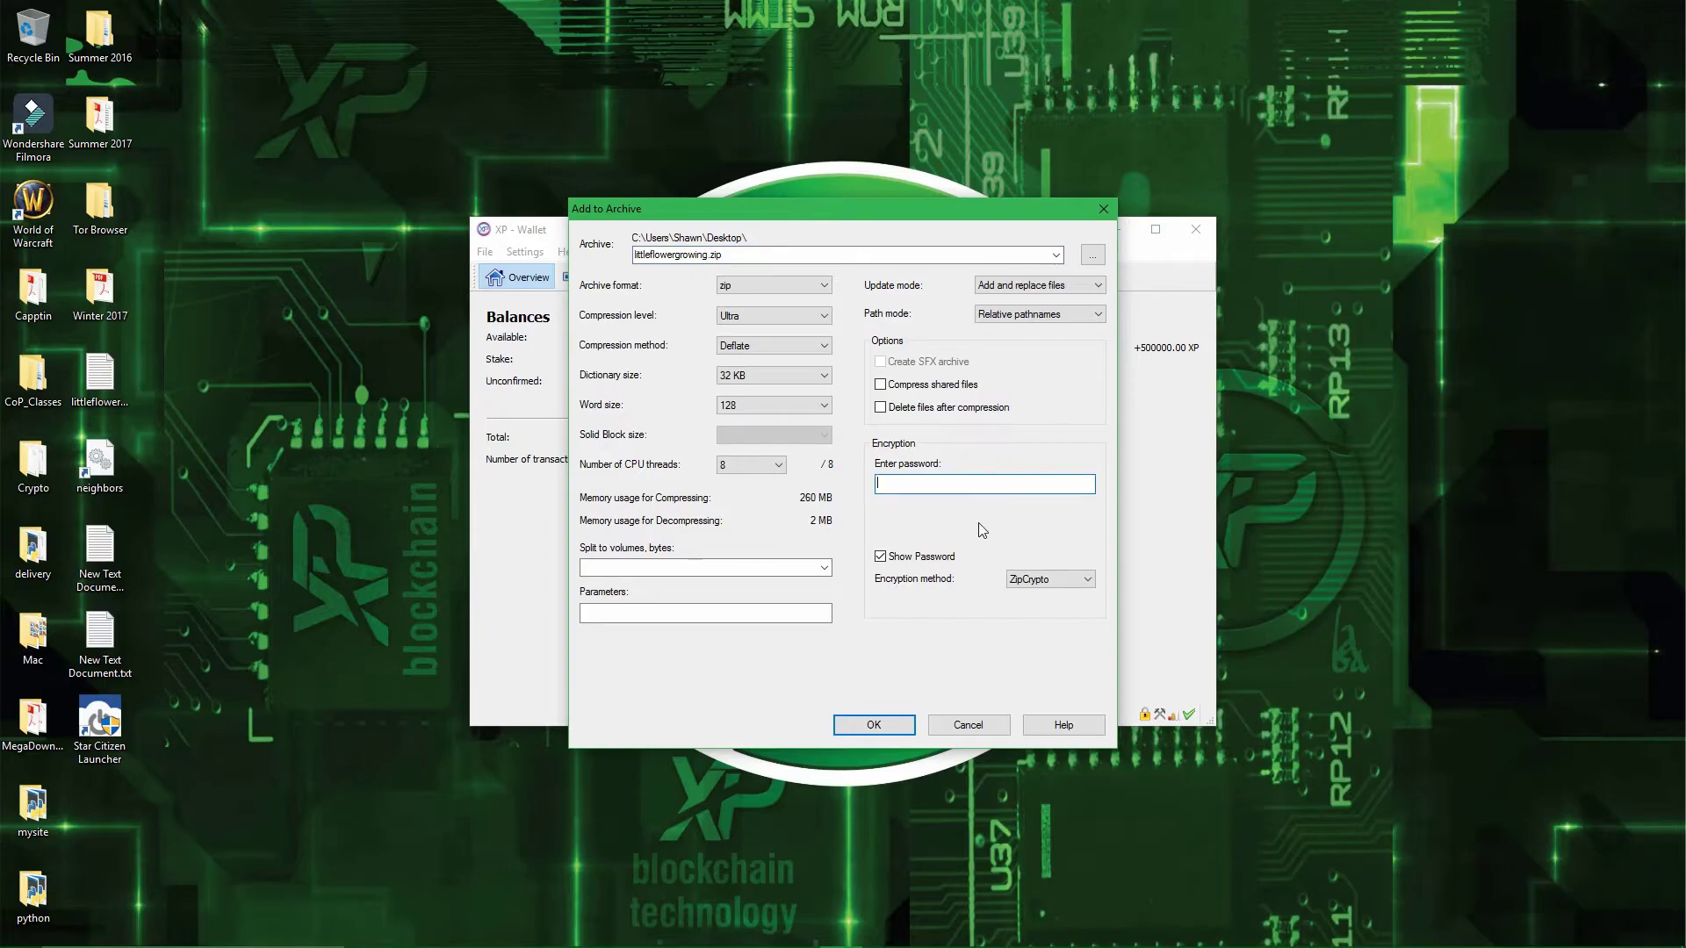
{"action": "type", "text": "456"}
- Finish the littleflowergrowing.zip archive, then delete the plain littleflowergrowing.txt from the Desktop
{"action": "left_click", "coordinate": [861, 722]}
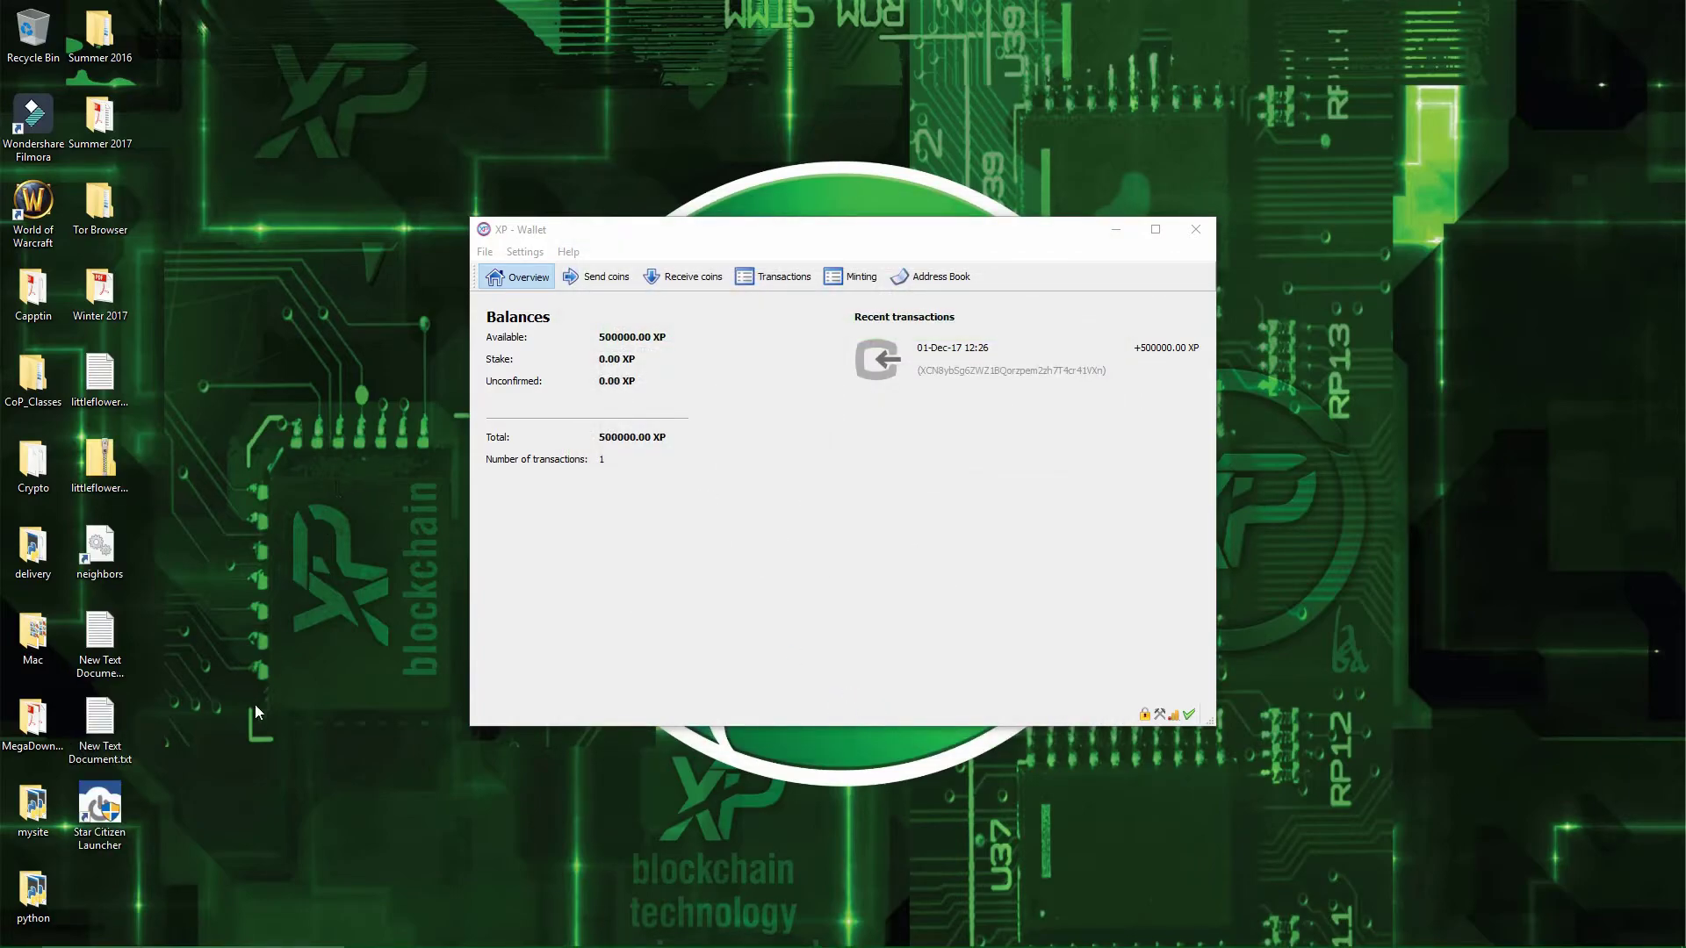
{"action": "left_click", "coordinate": [113, 469]}
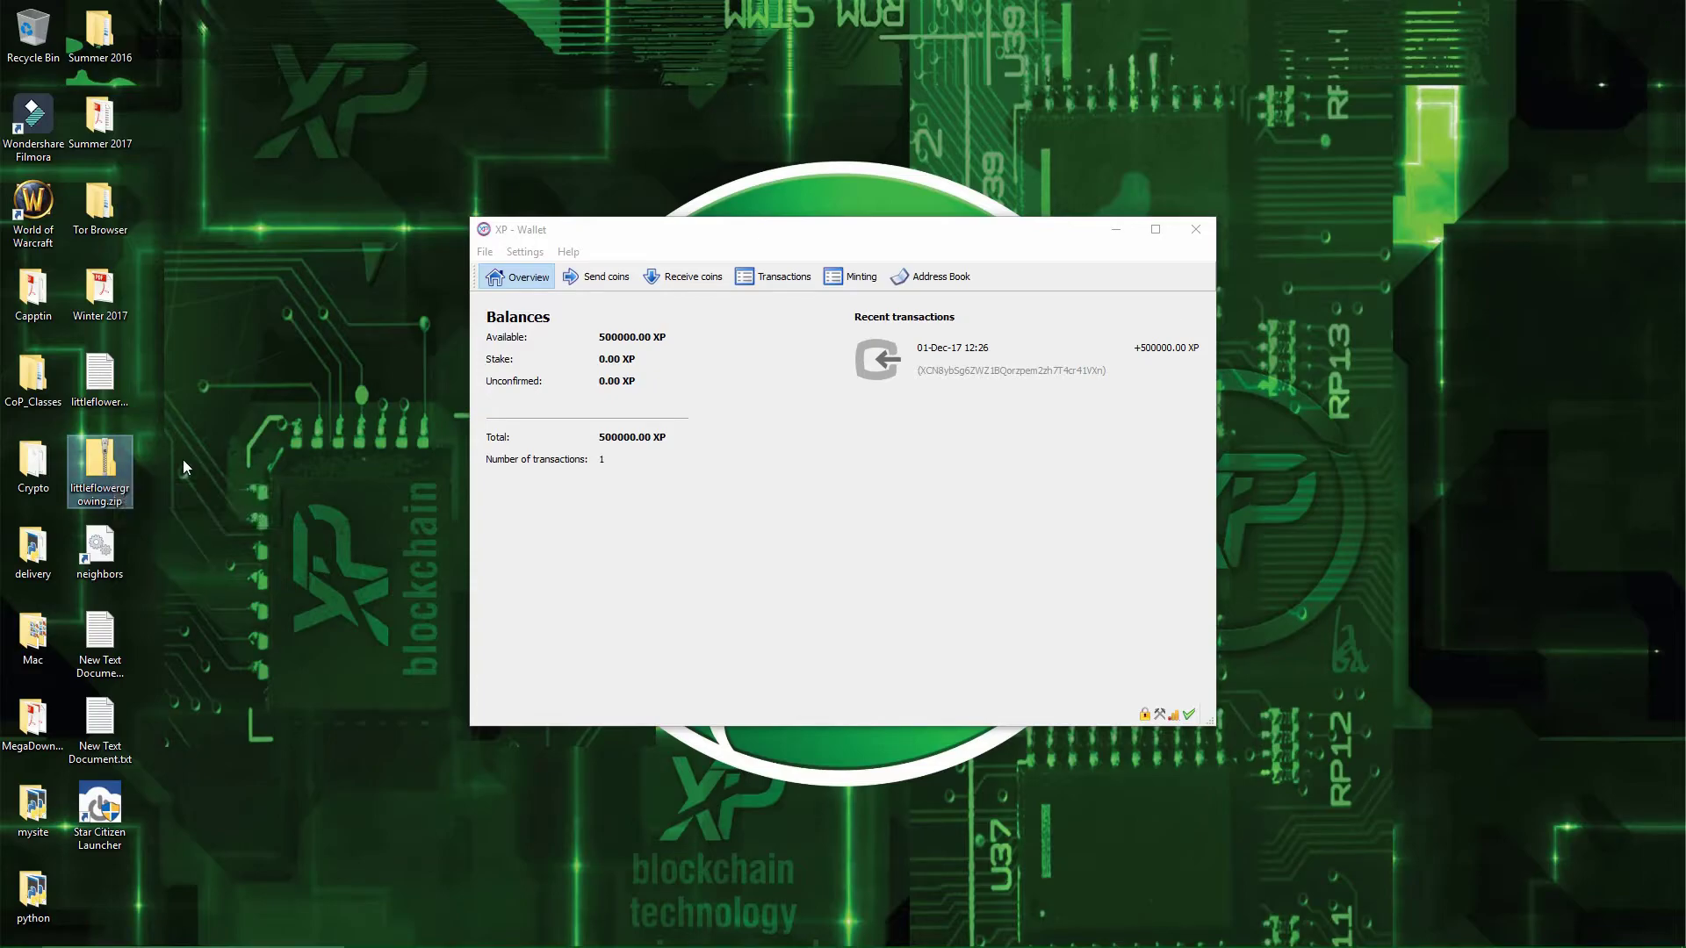
{"action": "left_click", "coordinate": [743, 563]}
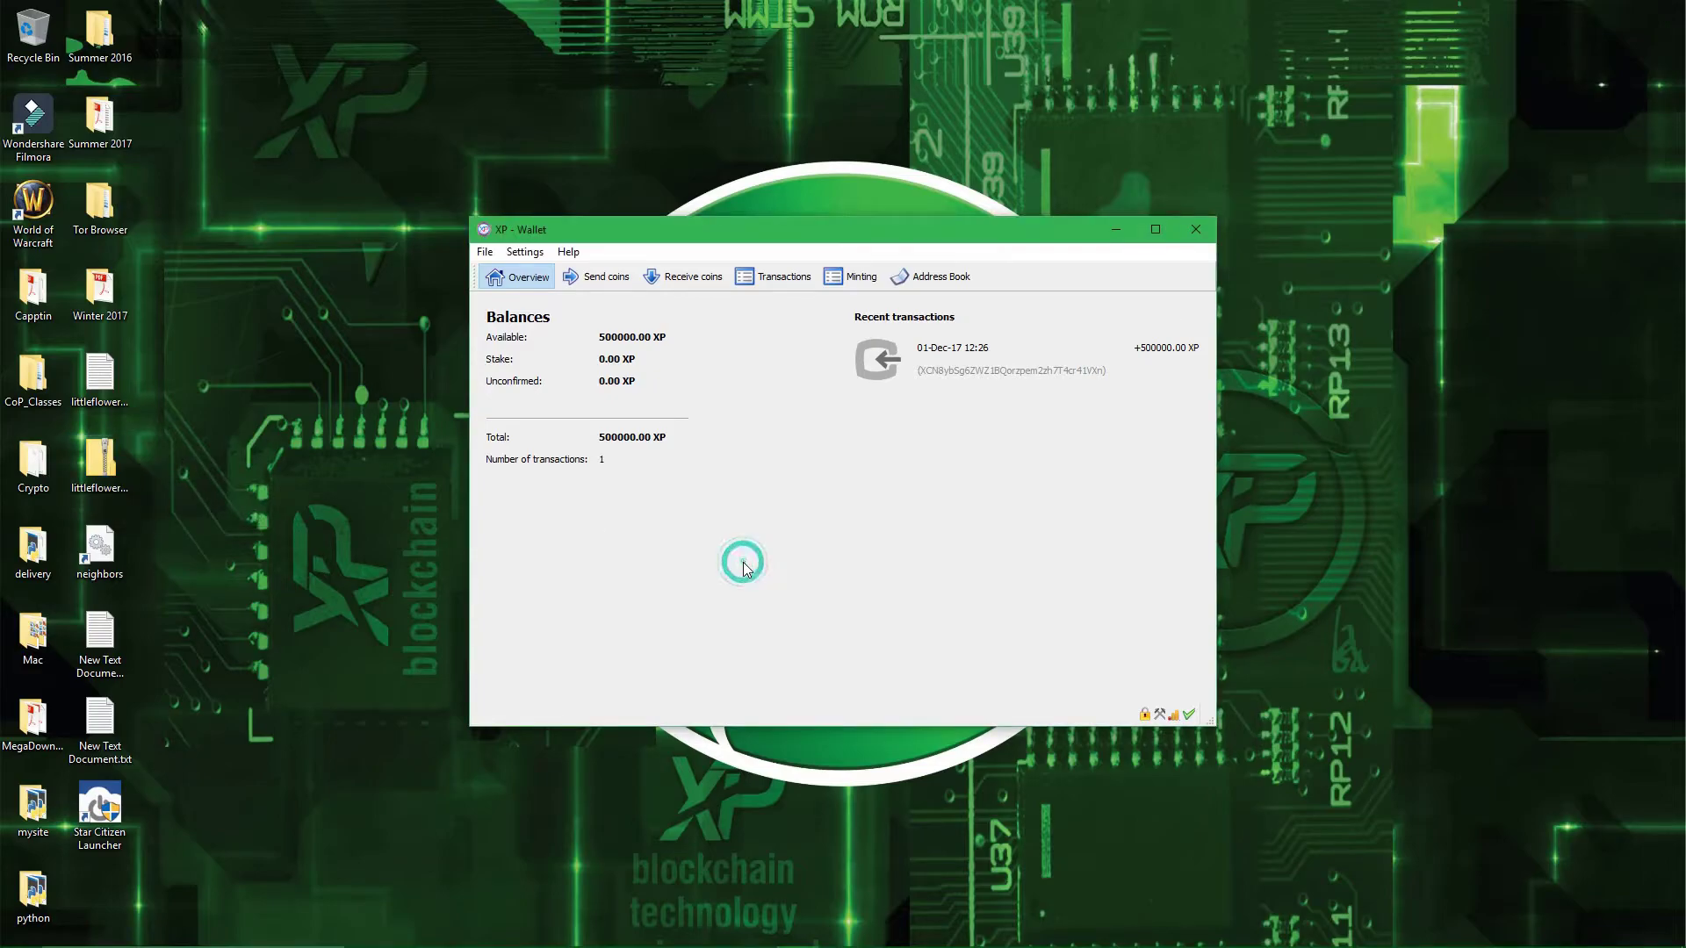
{"action": "left_click", "coordinate": [791, 499]}
{"action": "left_click", "coordinate": [123, 374]}
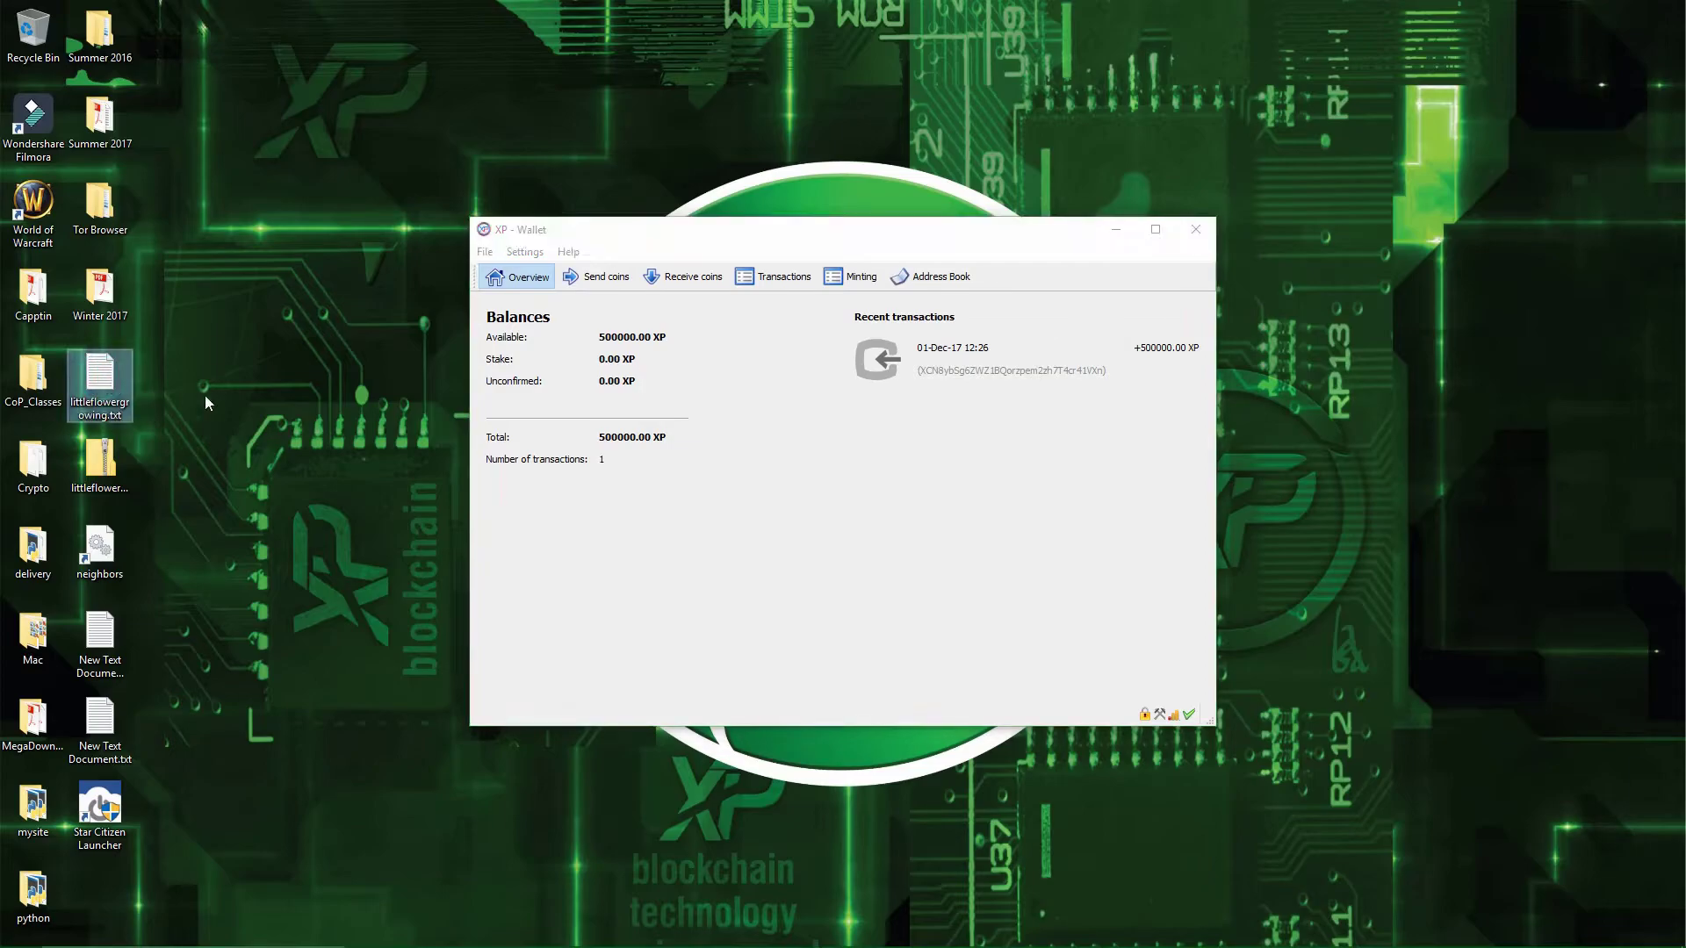
{"action": "key", "text": "Delete"}
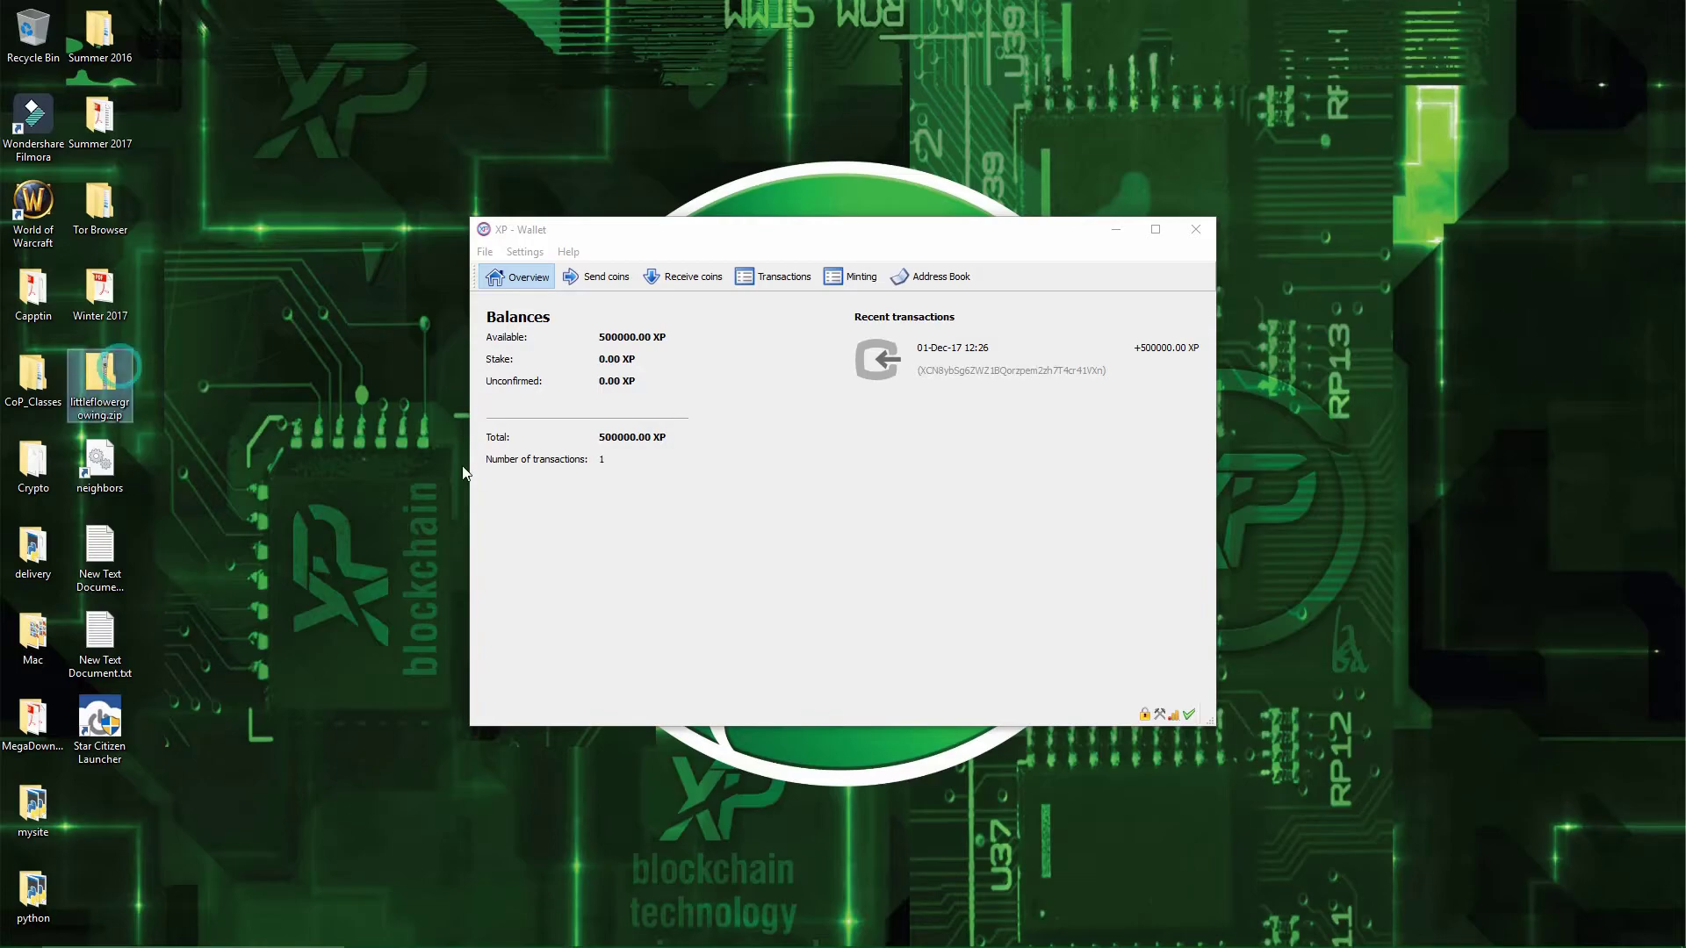
{"action": "left_click", "coordinate": [688, 542]}
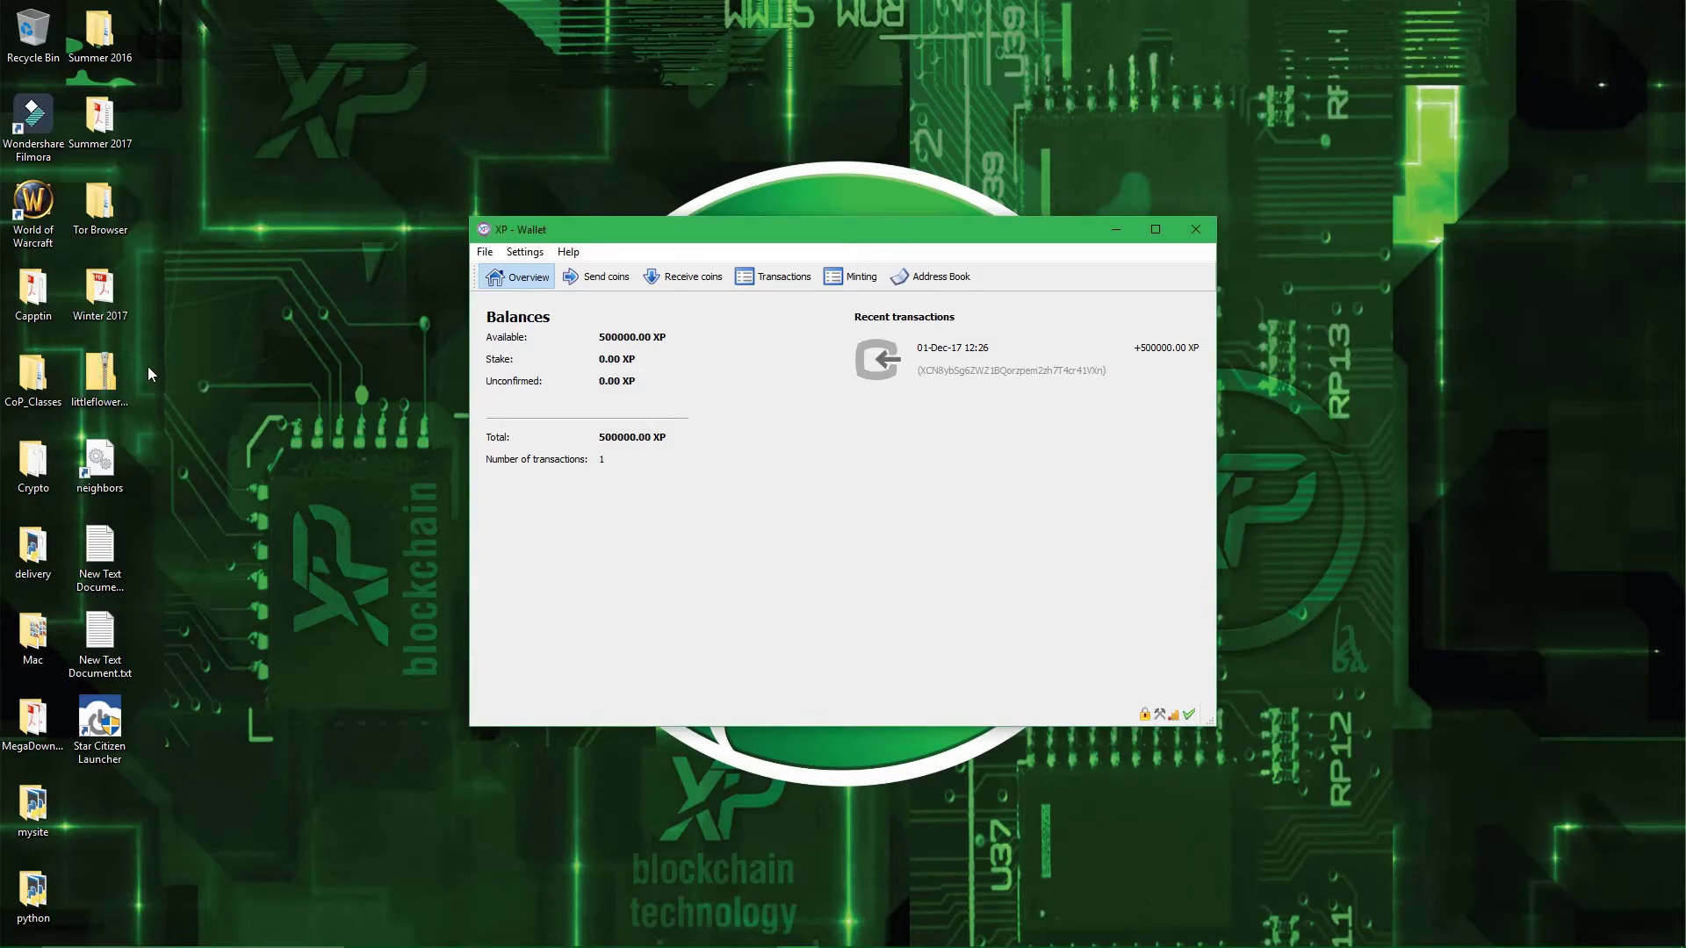
{"action": "double_click", "coordinate": [113, 369]}
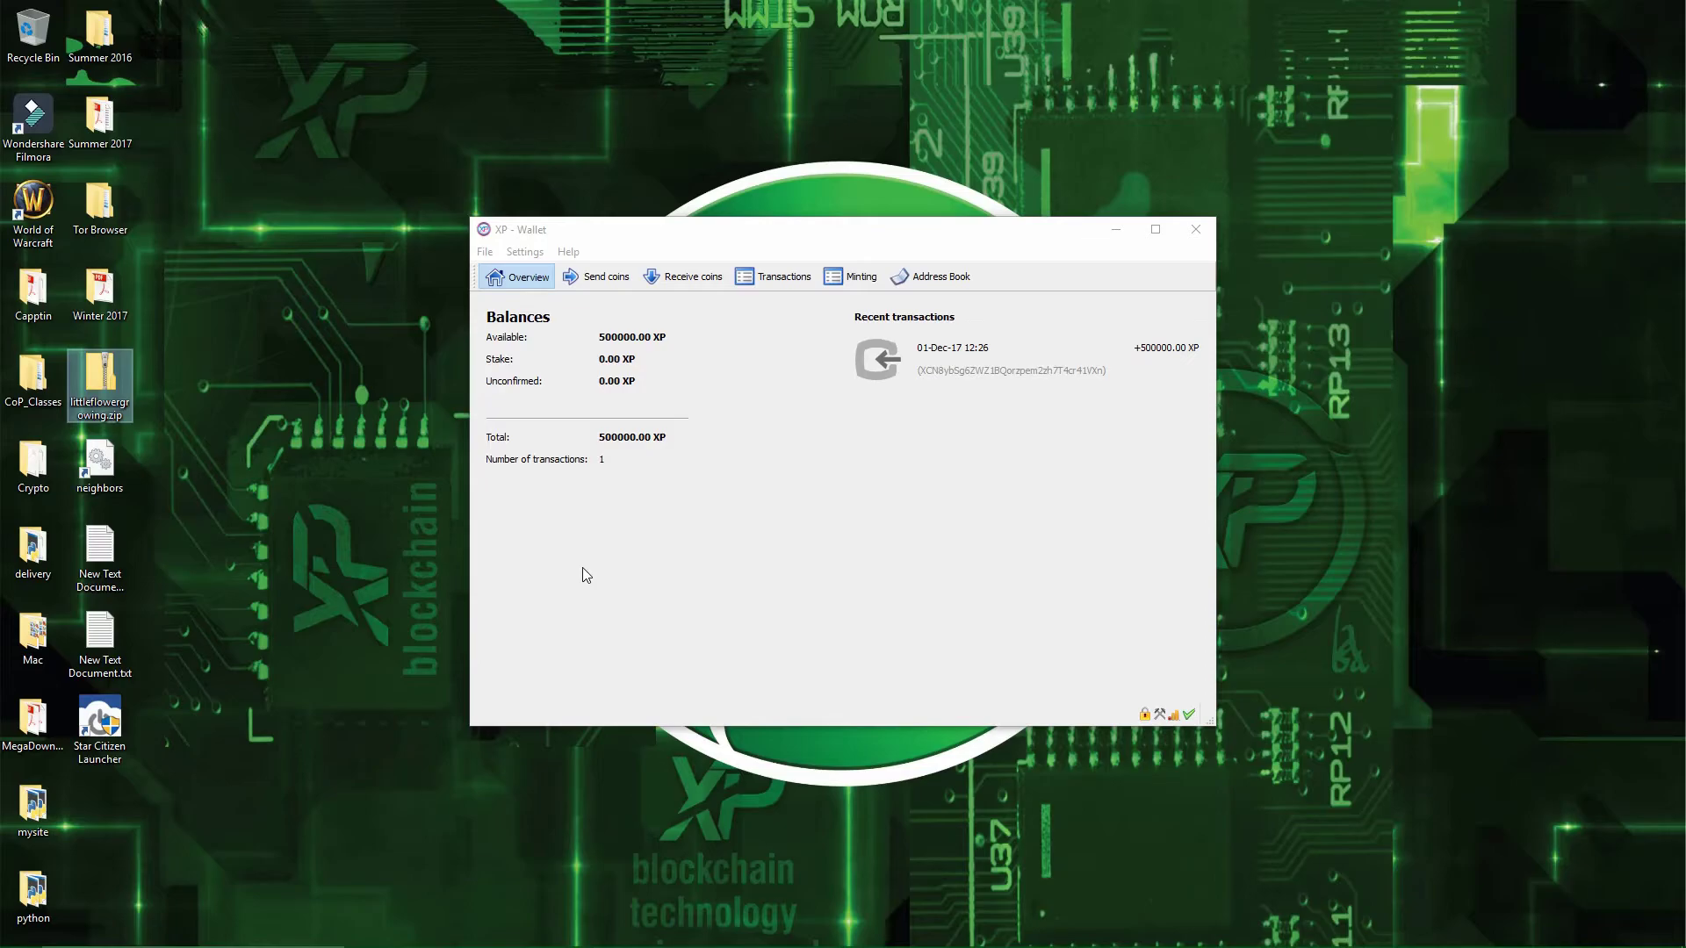
- Bring the XP Wallet window back to the front
{"action": "left_click", "coordinate": [582, 568]}
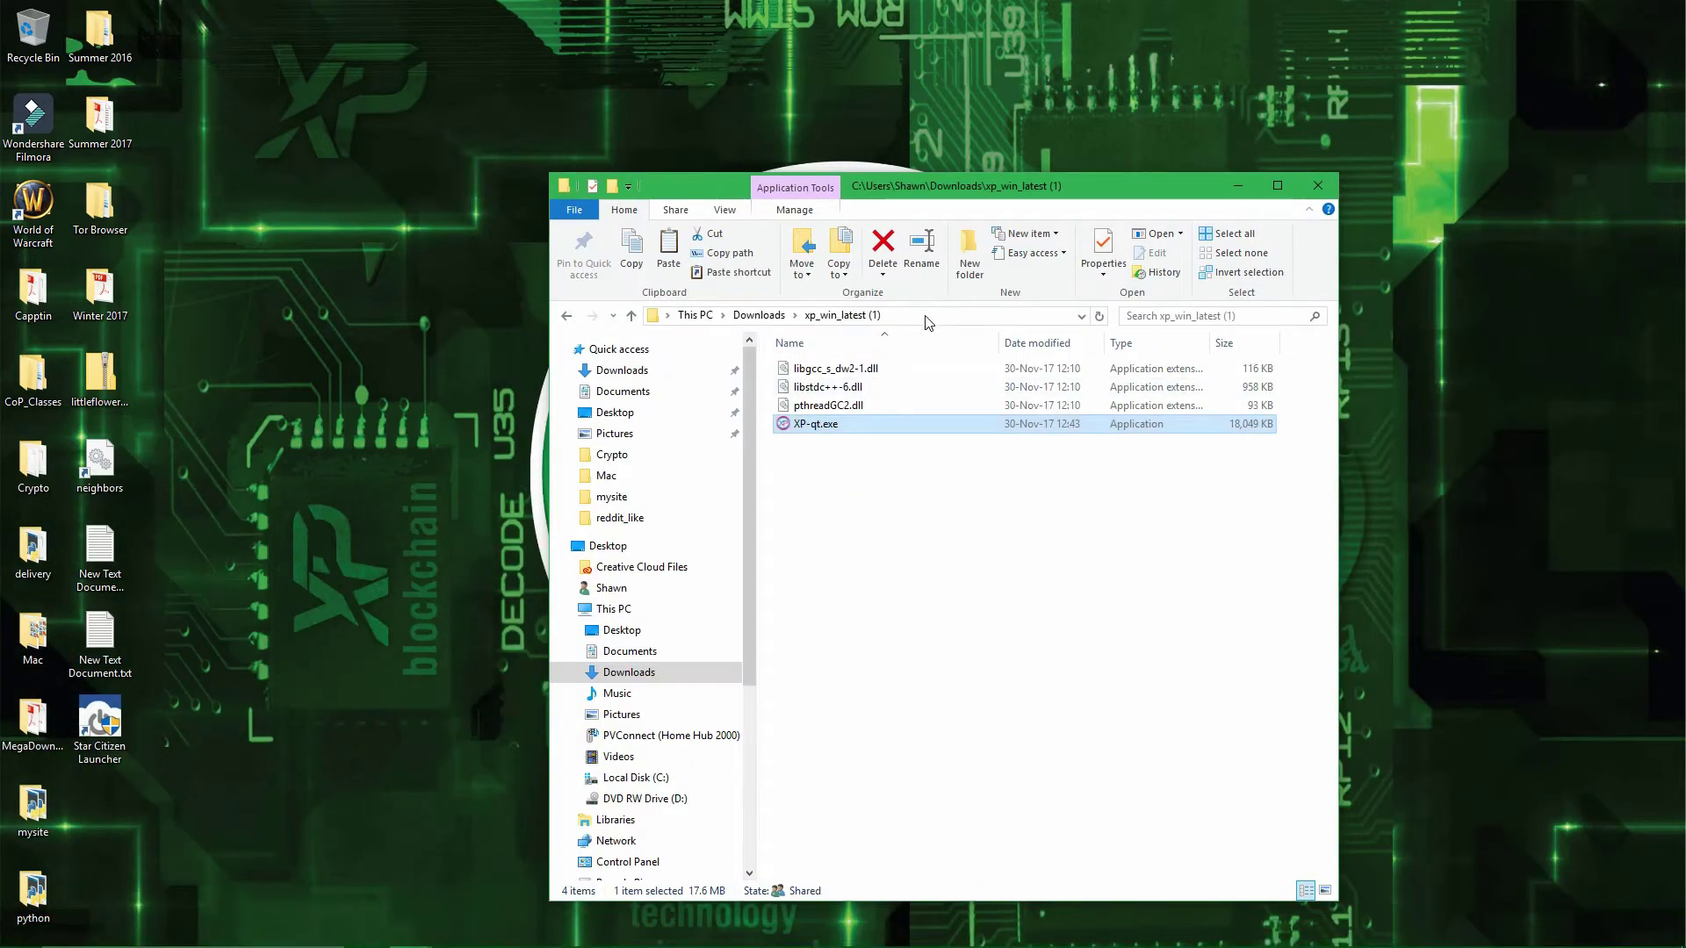
- Open Downloads in a new window, go to %appdata%\XP, and delete wallet.dat
{"action": "right_click", "coordinate": [679, 373]}
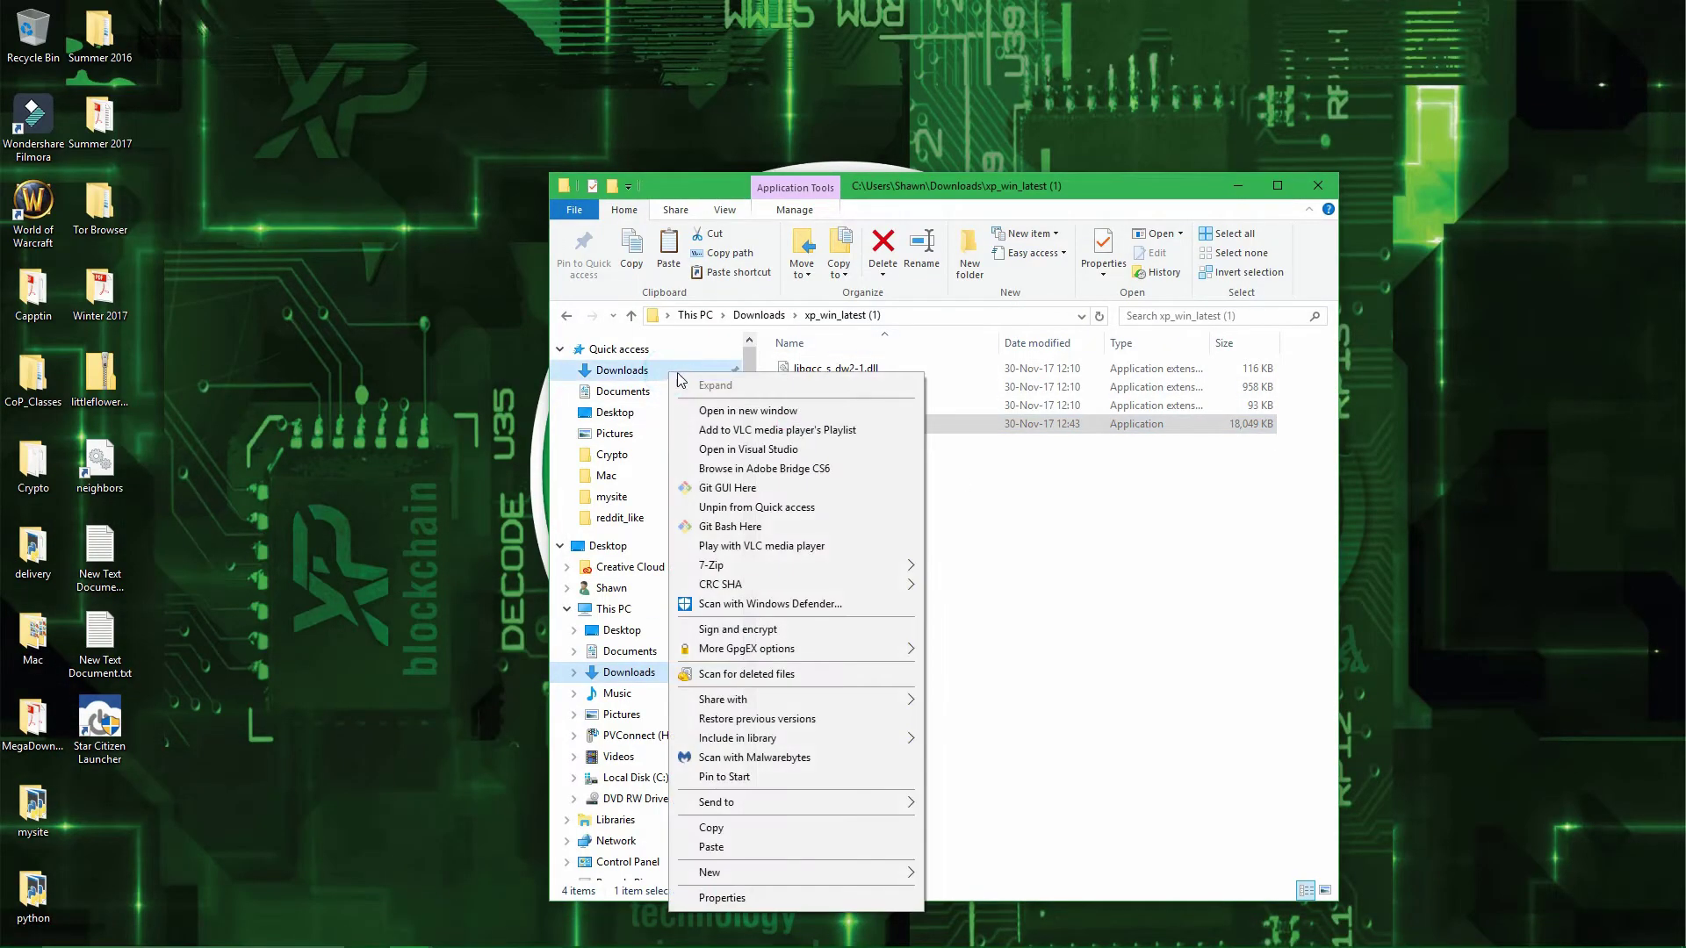
{"action": "left_click", "coordinate": [769, 410]}
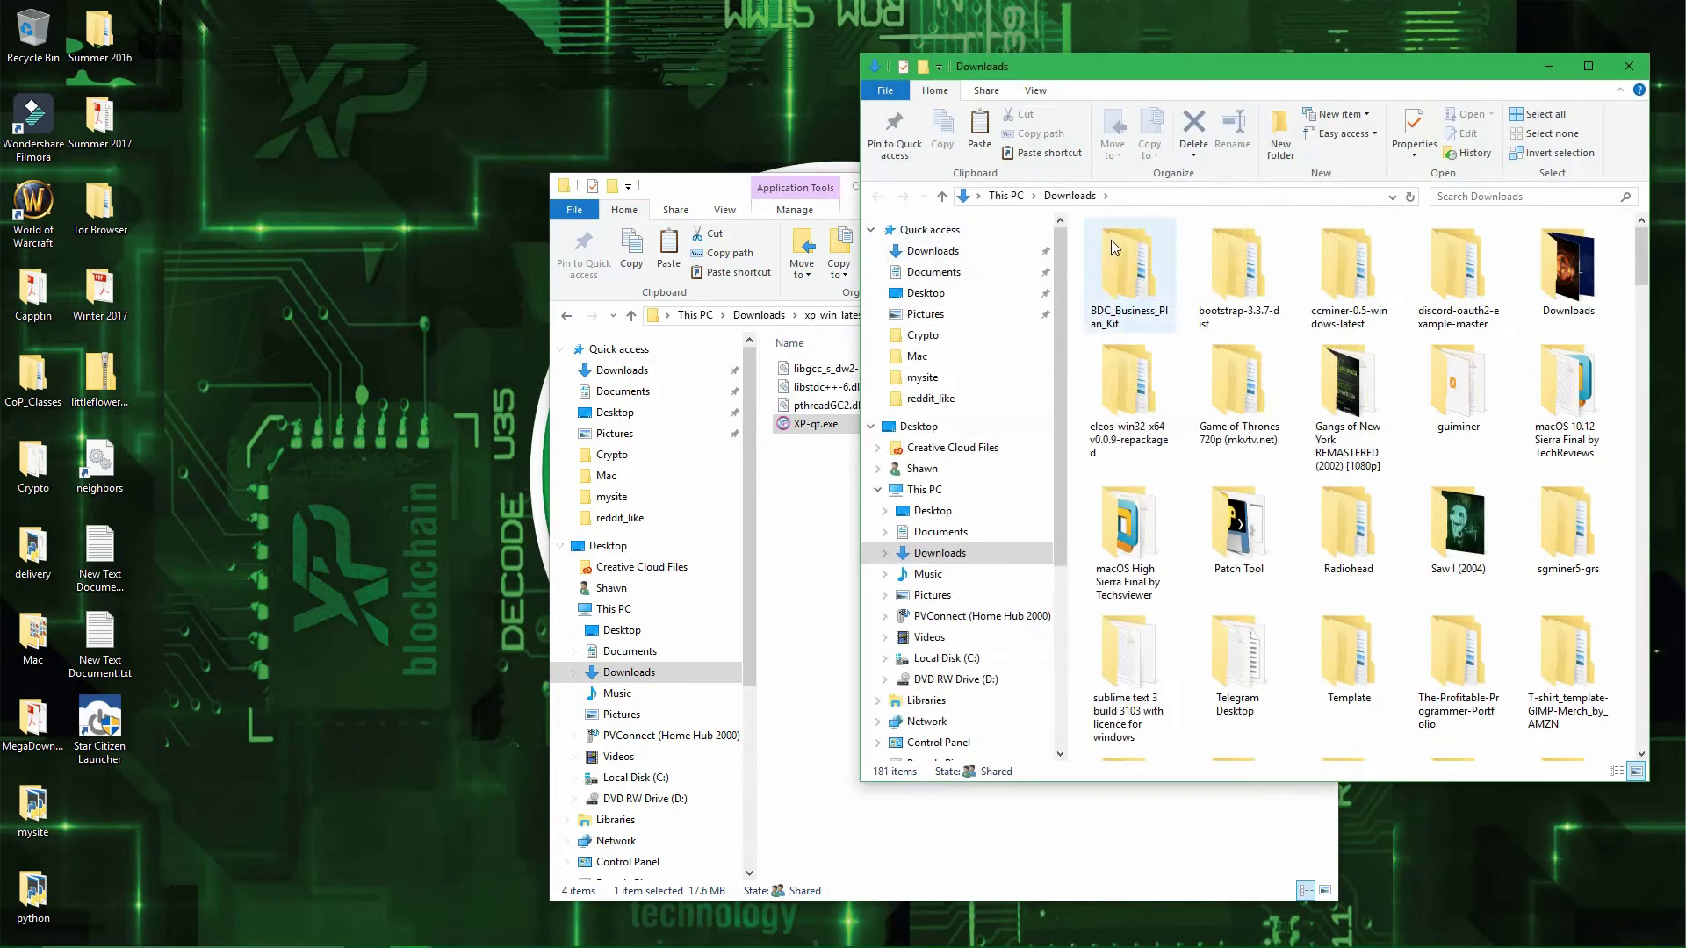
{"action": "left_click", "coordinate": [1148, 199]}
{"action": "type", "text": "%appadta%"}
{"action": "key", "text": "BackSpace"}
{"action": "key", "text": "BackSpace"}
{"action": "key", "text": "BackSpace"}
{"action": "key", "text": "BackSpace"}
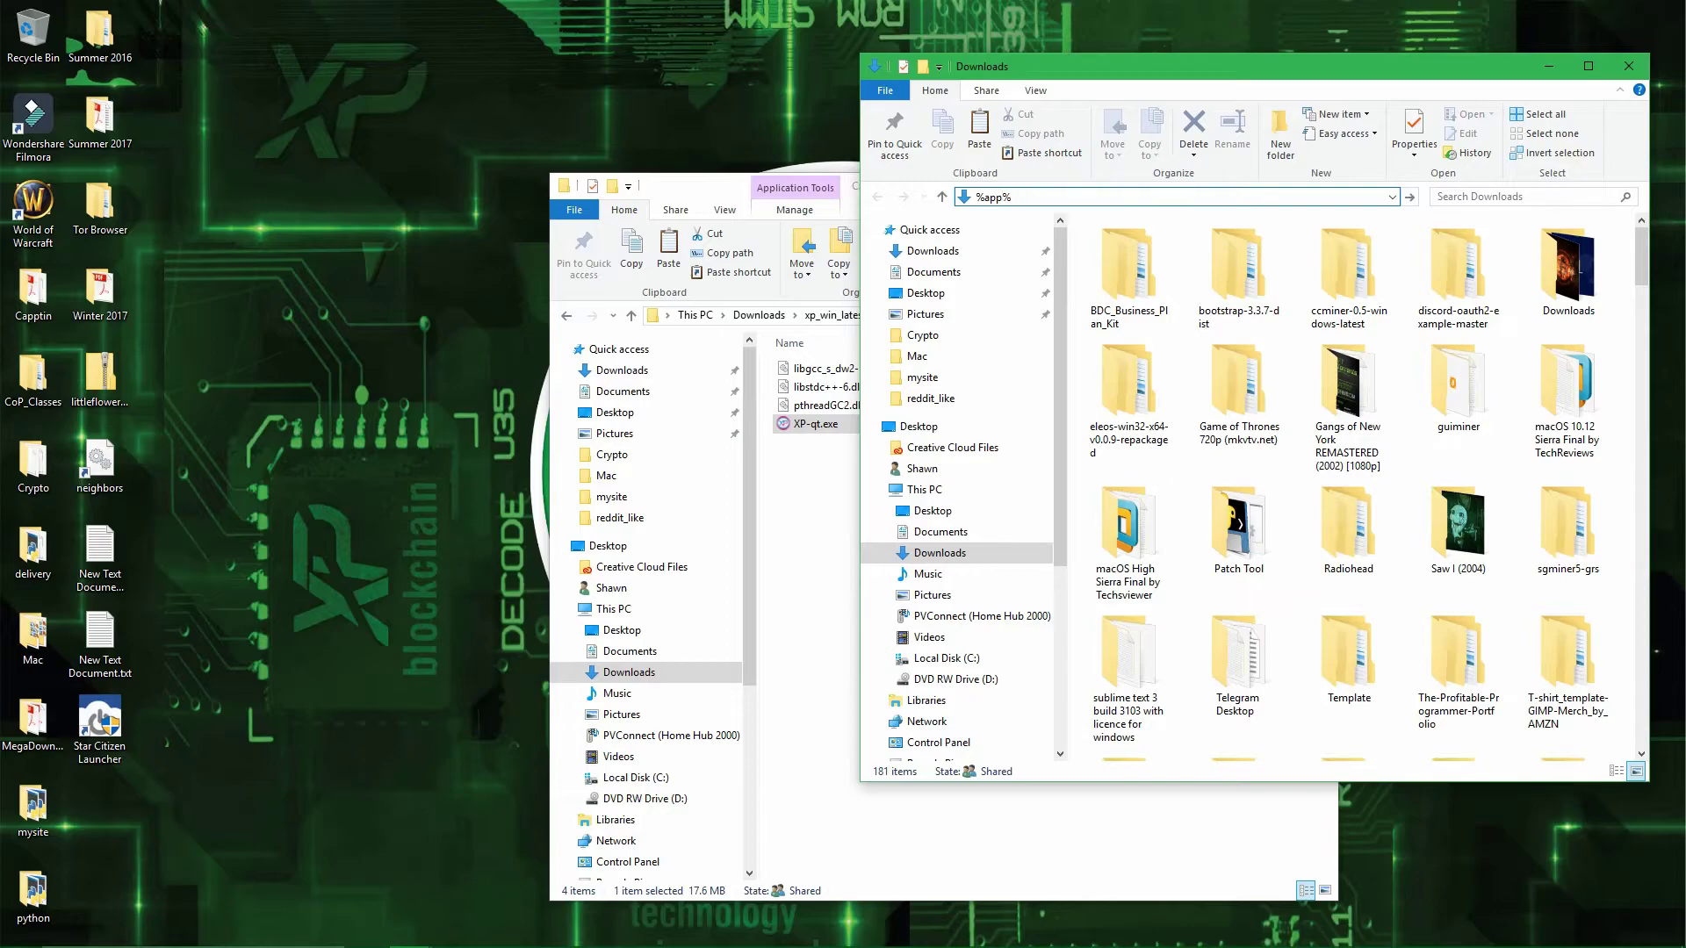
{"action": "type", "text": "data%\\XP"}
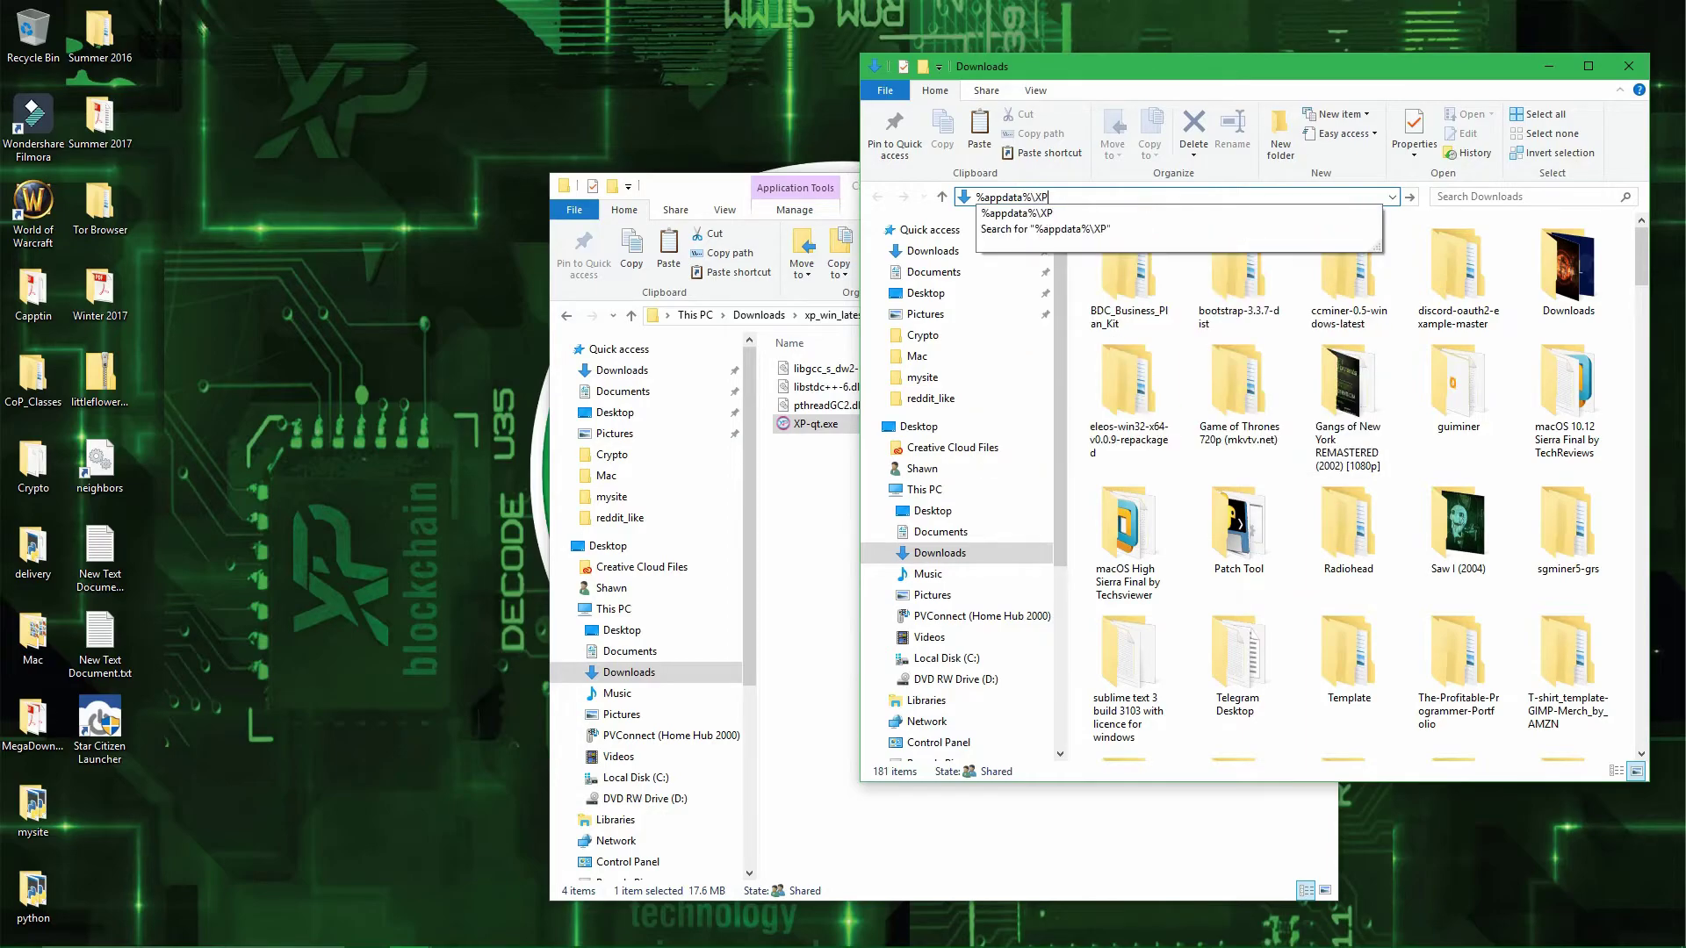
{"action": "key", "text": "Return"}
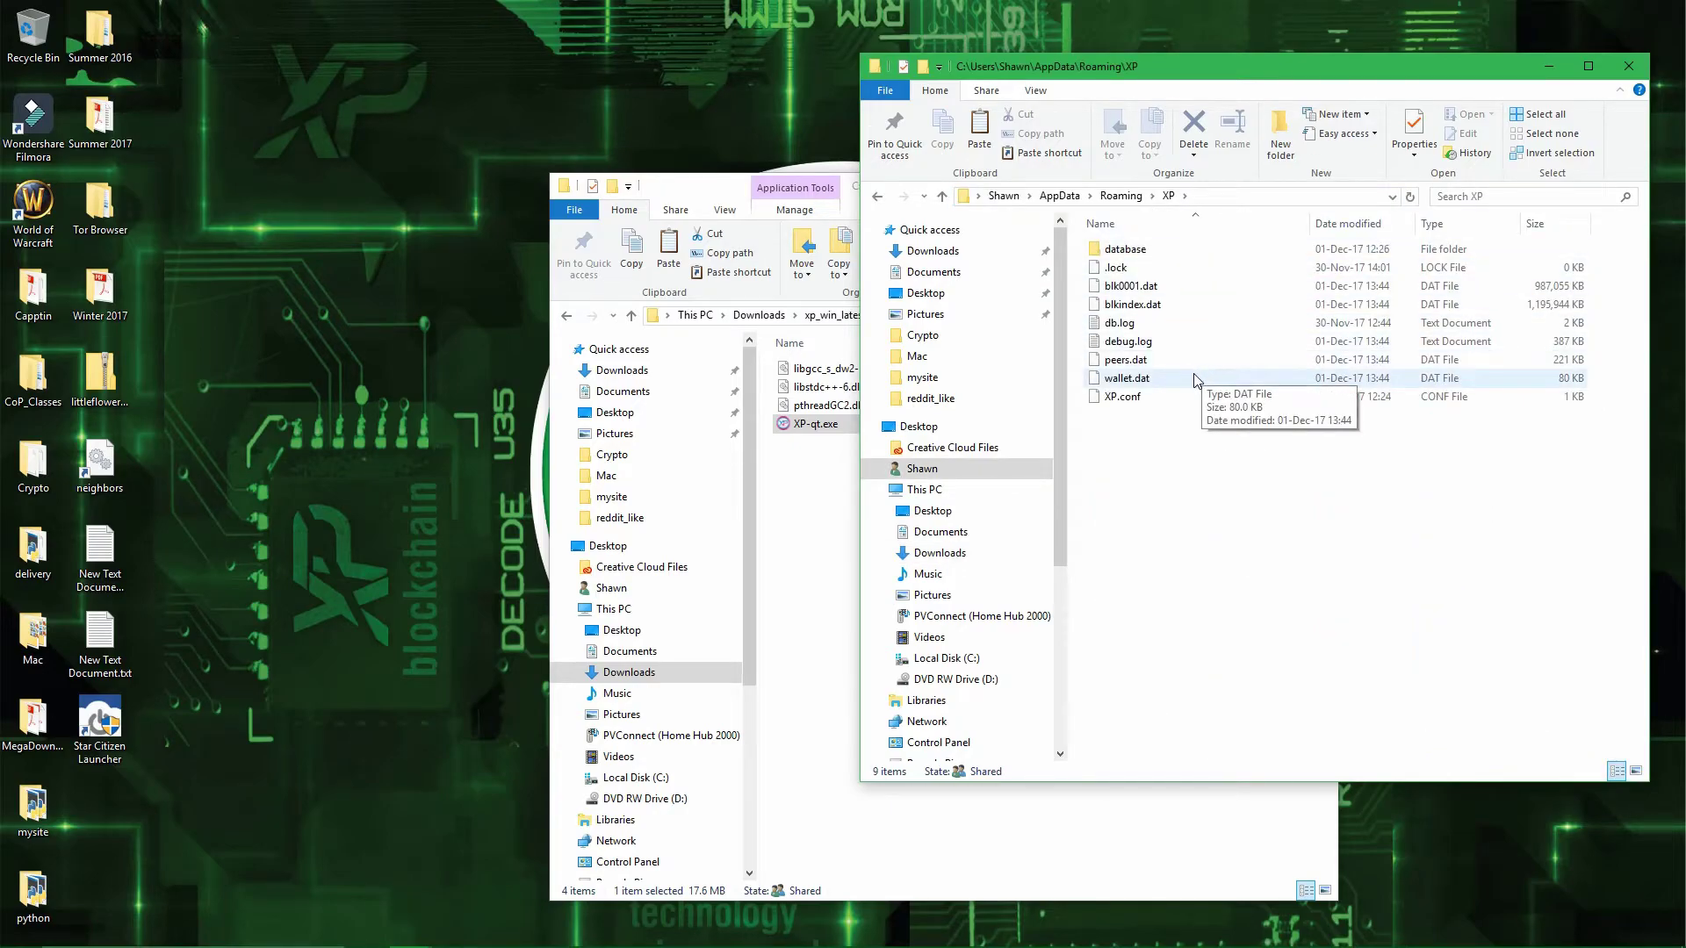
{"action": "left_click", "coordinate": [1196, 379]}
{"action": "key", "text": "Delete"}
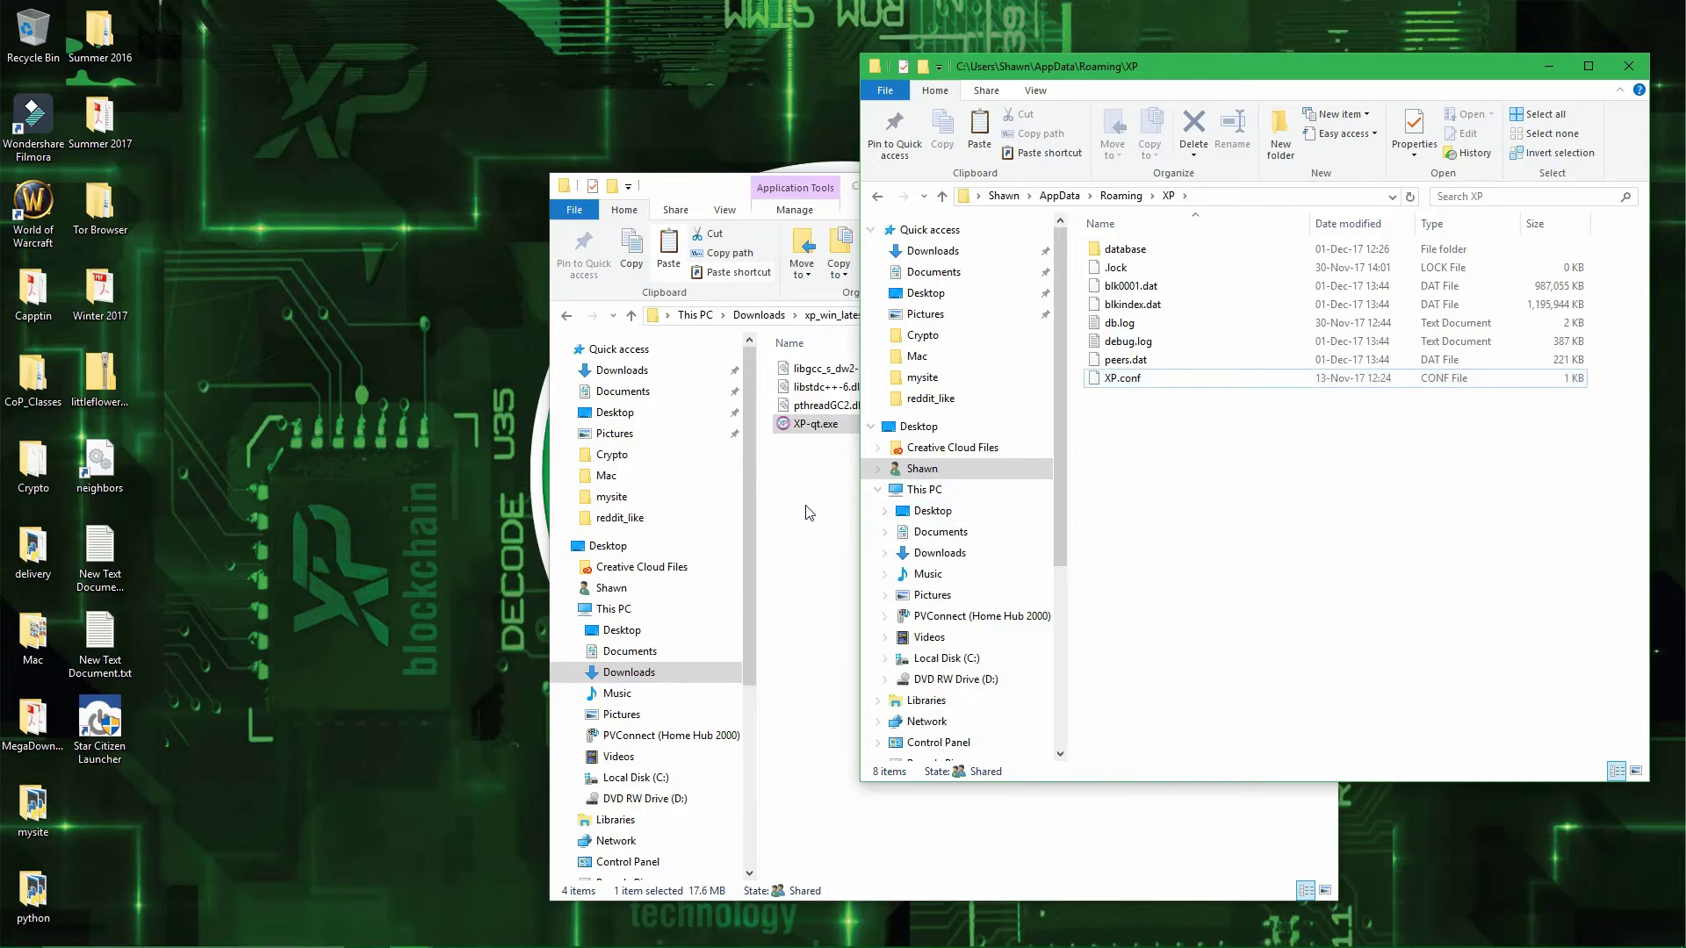
- Launch XP-qt.exe so the wallet starts fresh with a 0.00 XP balance
{"action": "double_click", "coordinate": [827, 429]}
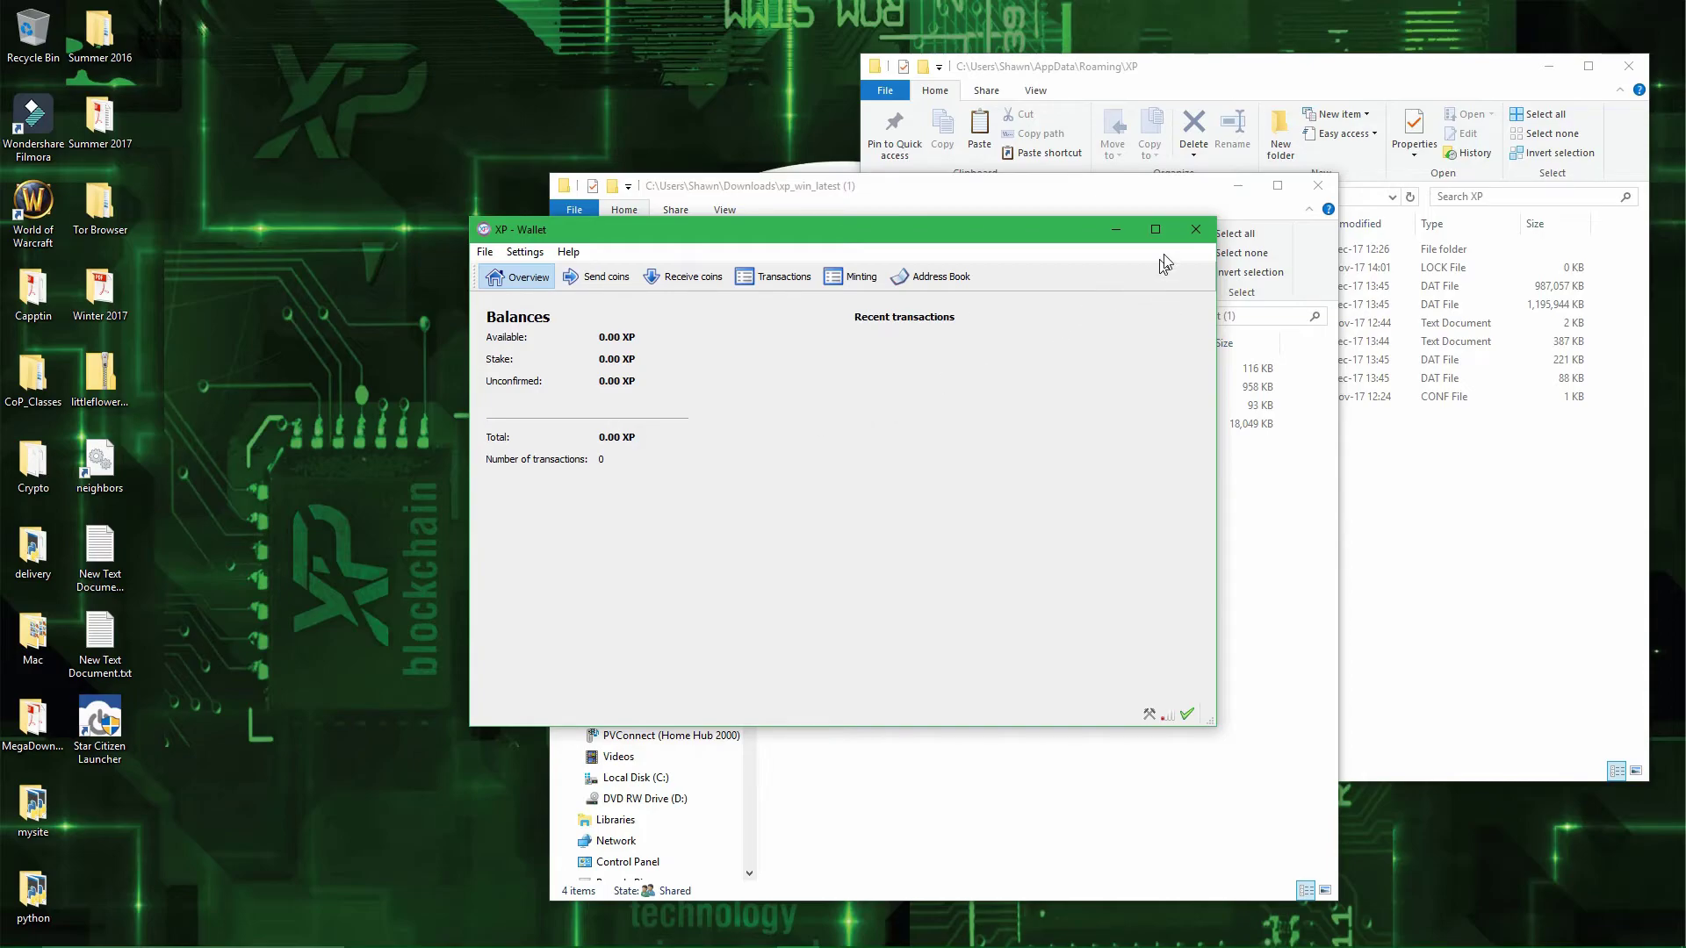
- Close the wallet and delete the old wallet.dat from the AppData\Roaming\XP folder, leaving 8 items
{"action": "left_click", "coordinate": [1197, 227]}
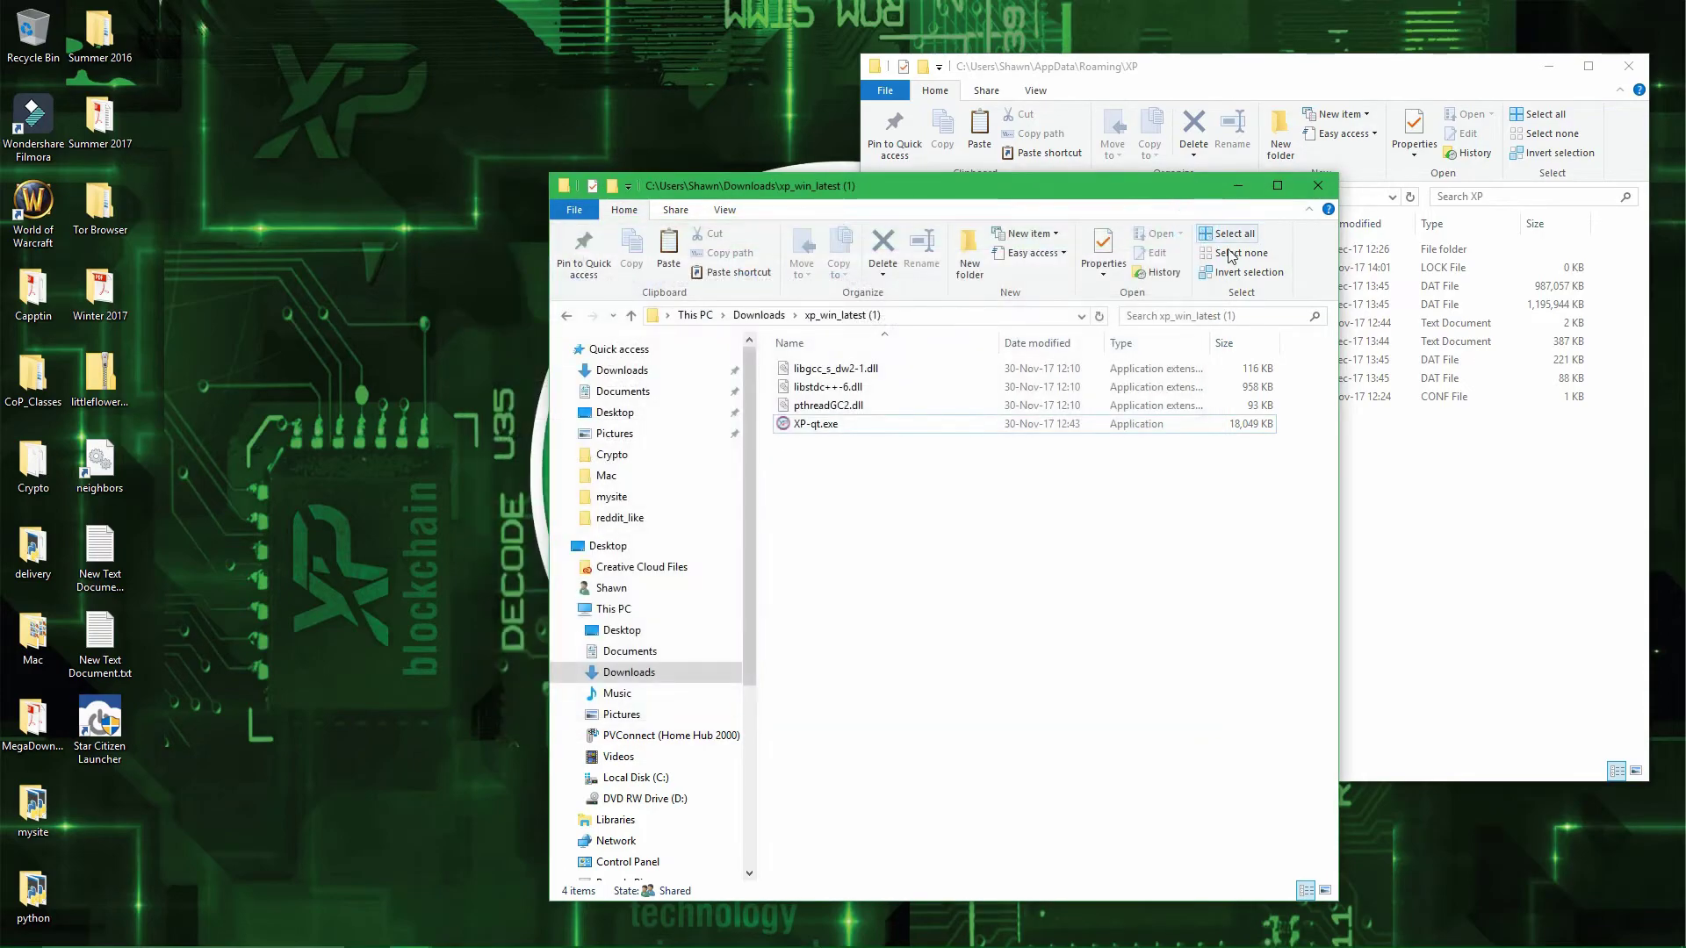
{"action": "left_click", "coordinate": [1401, 471]}
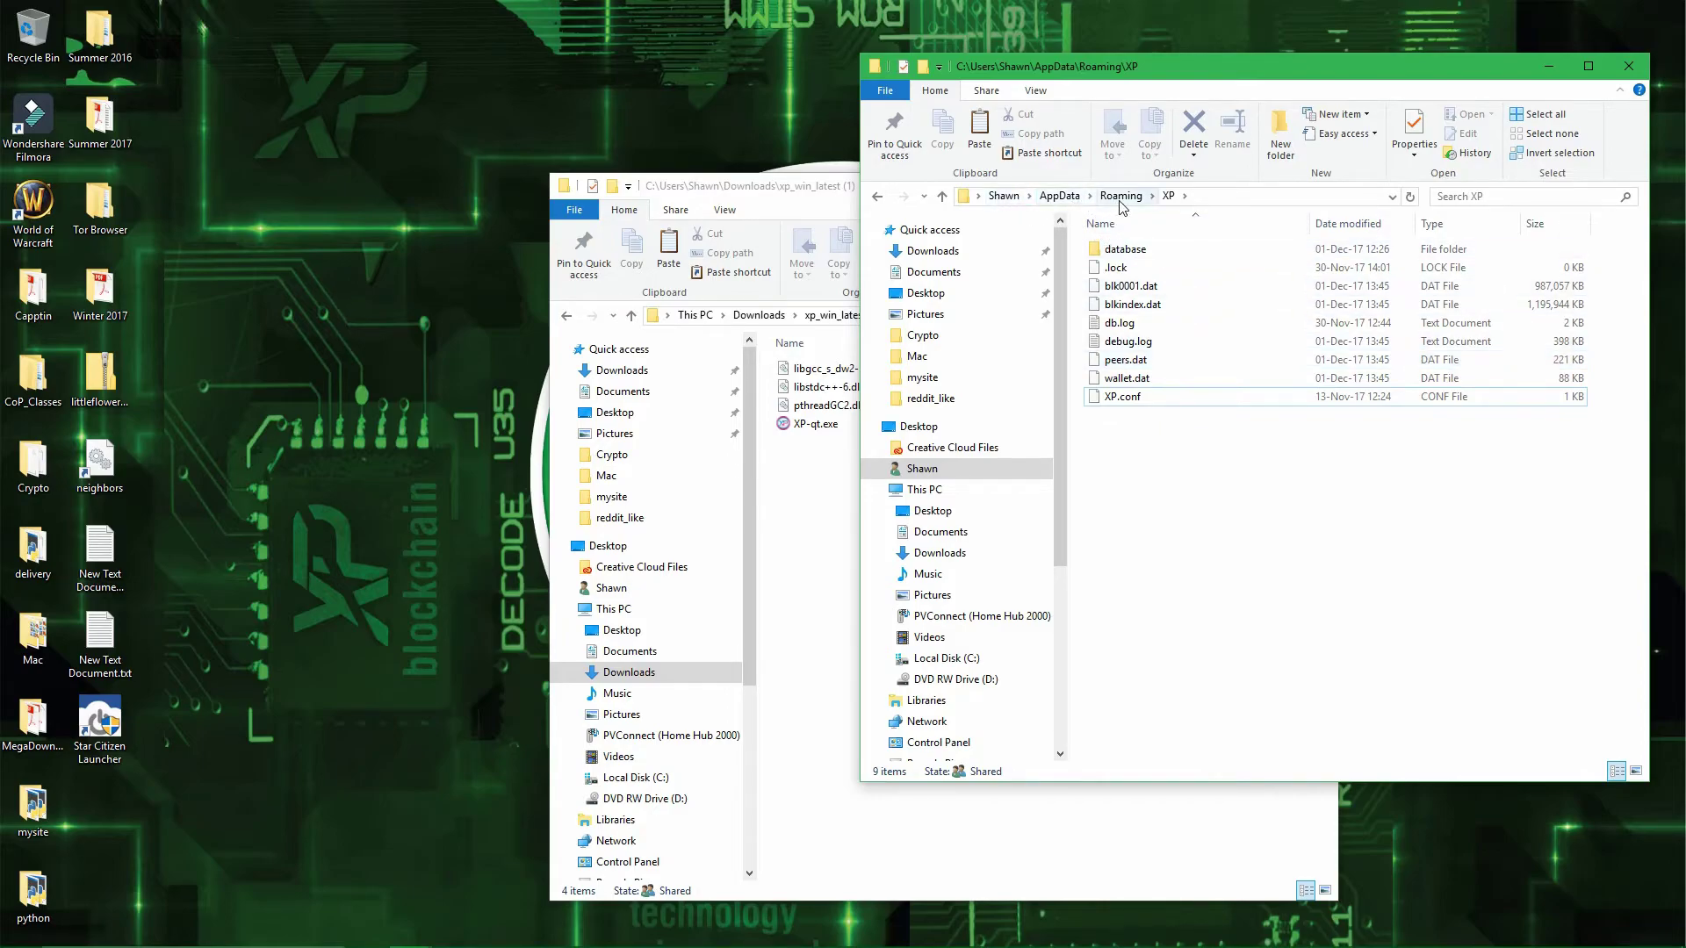
{"action": "left_click", "coordinate": [1165, 378]}
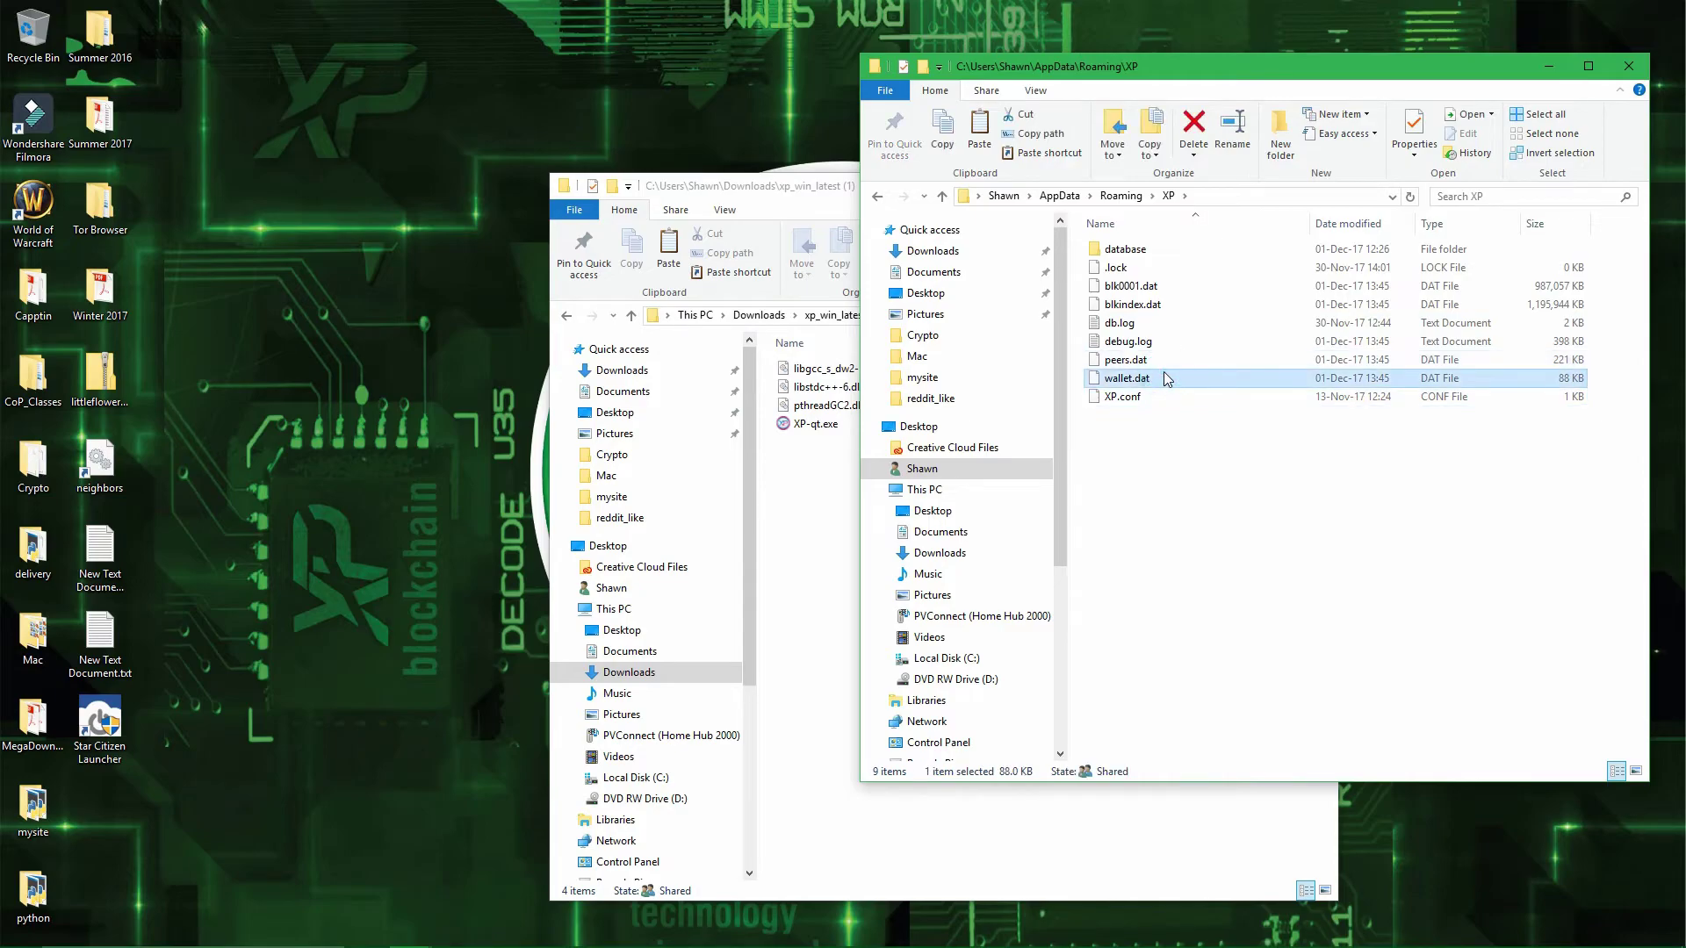
{"action": "key", "text": "Delete"}
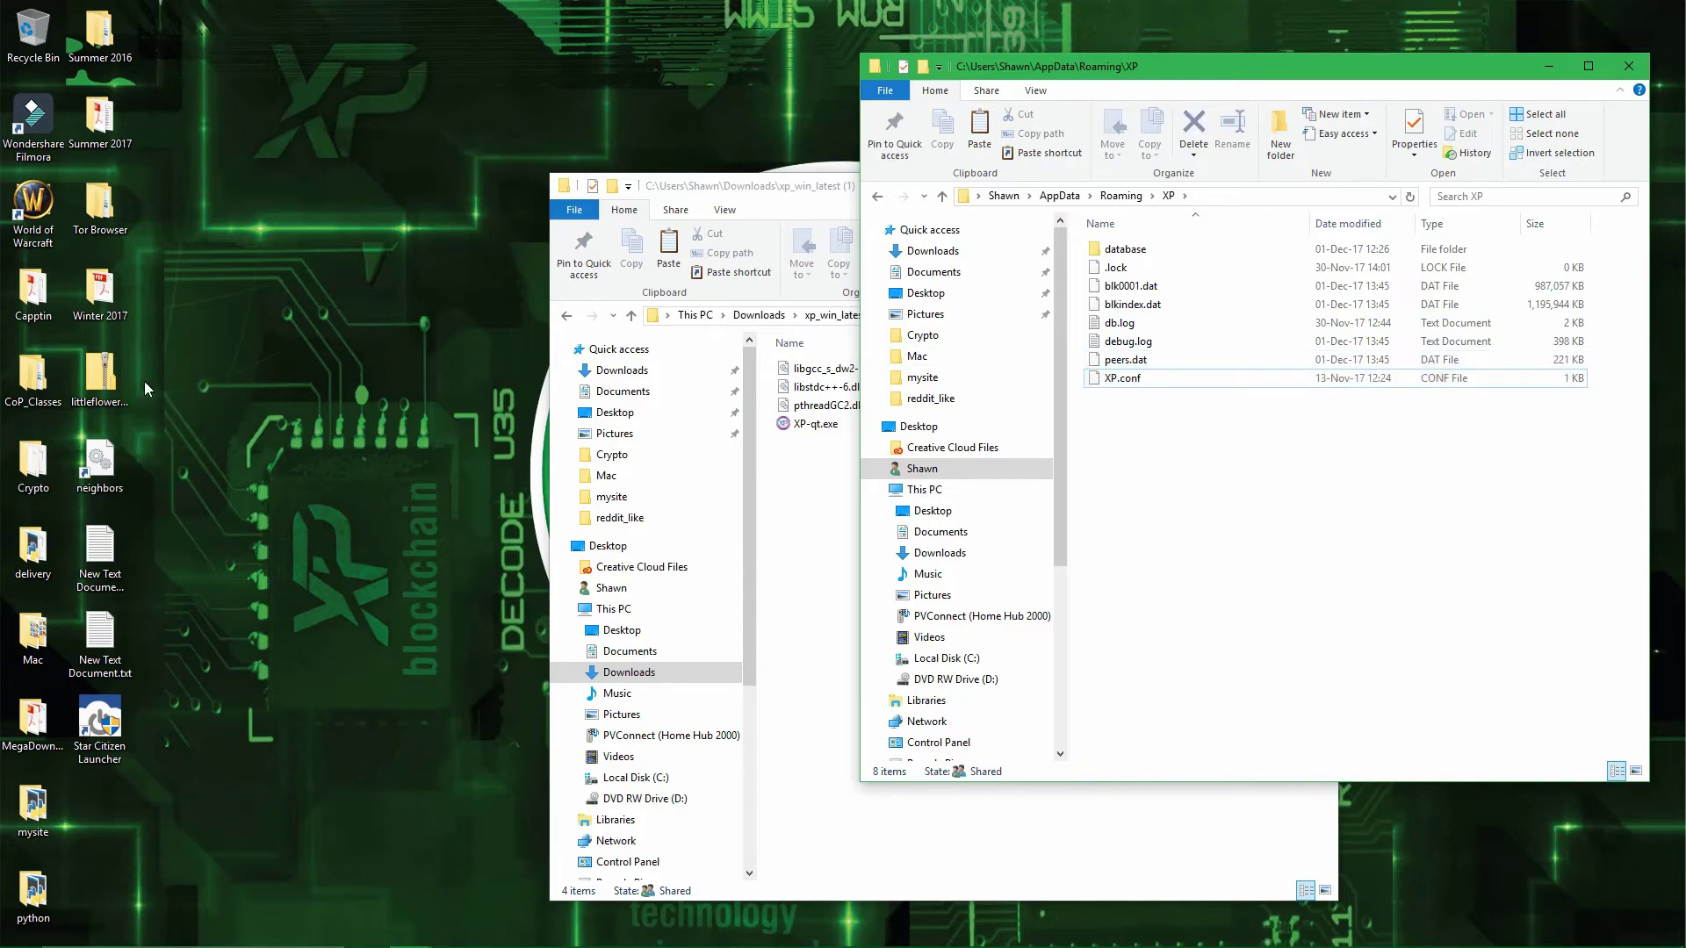
{"action": "left_click", "coordinate": [116, 375]}
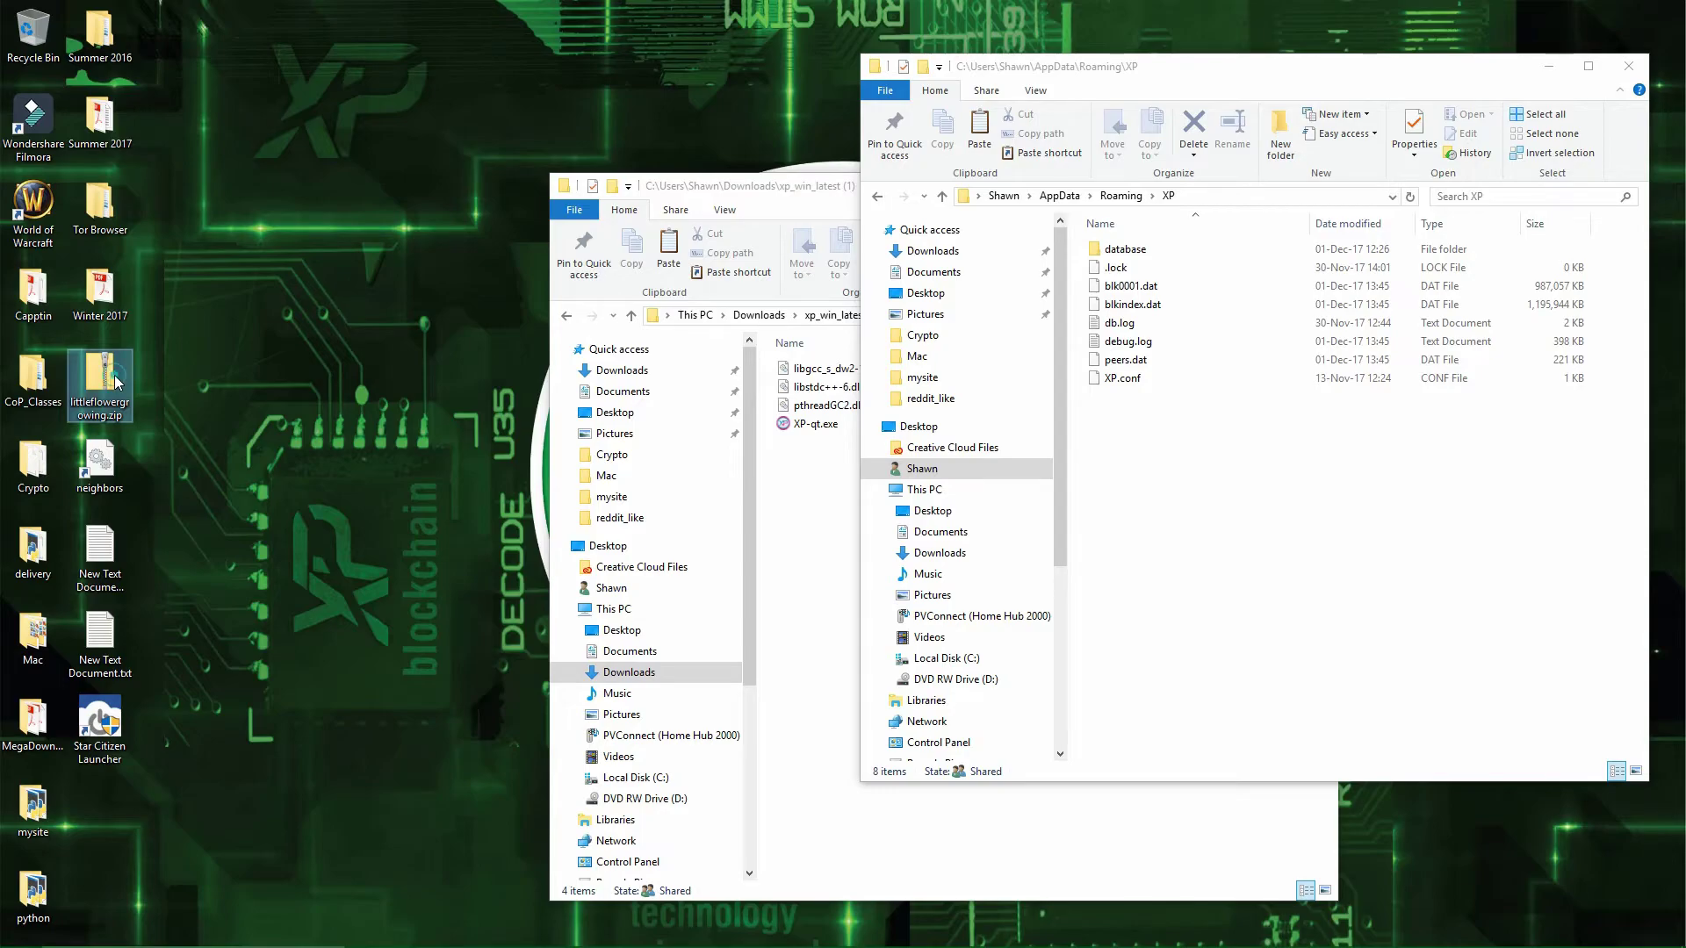
- Extract littleflowergrowing.zip into a littleflowergrowing desktop folder, re-entering the archive password after a wrong attempt
{"action": "right_click", "coordinate": [117, 380]}
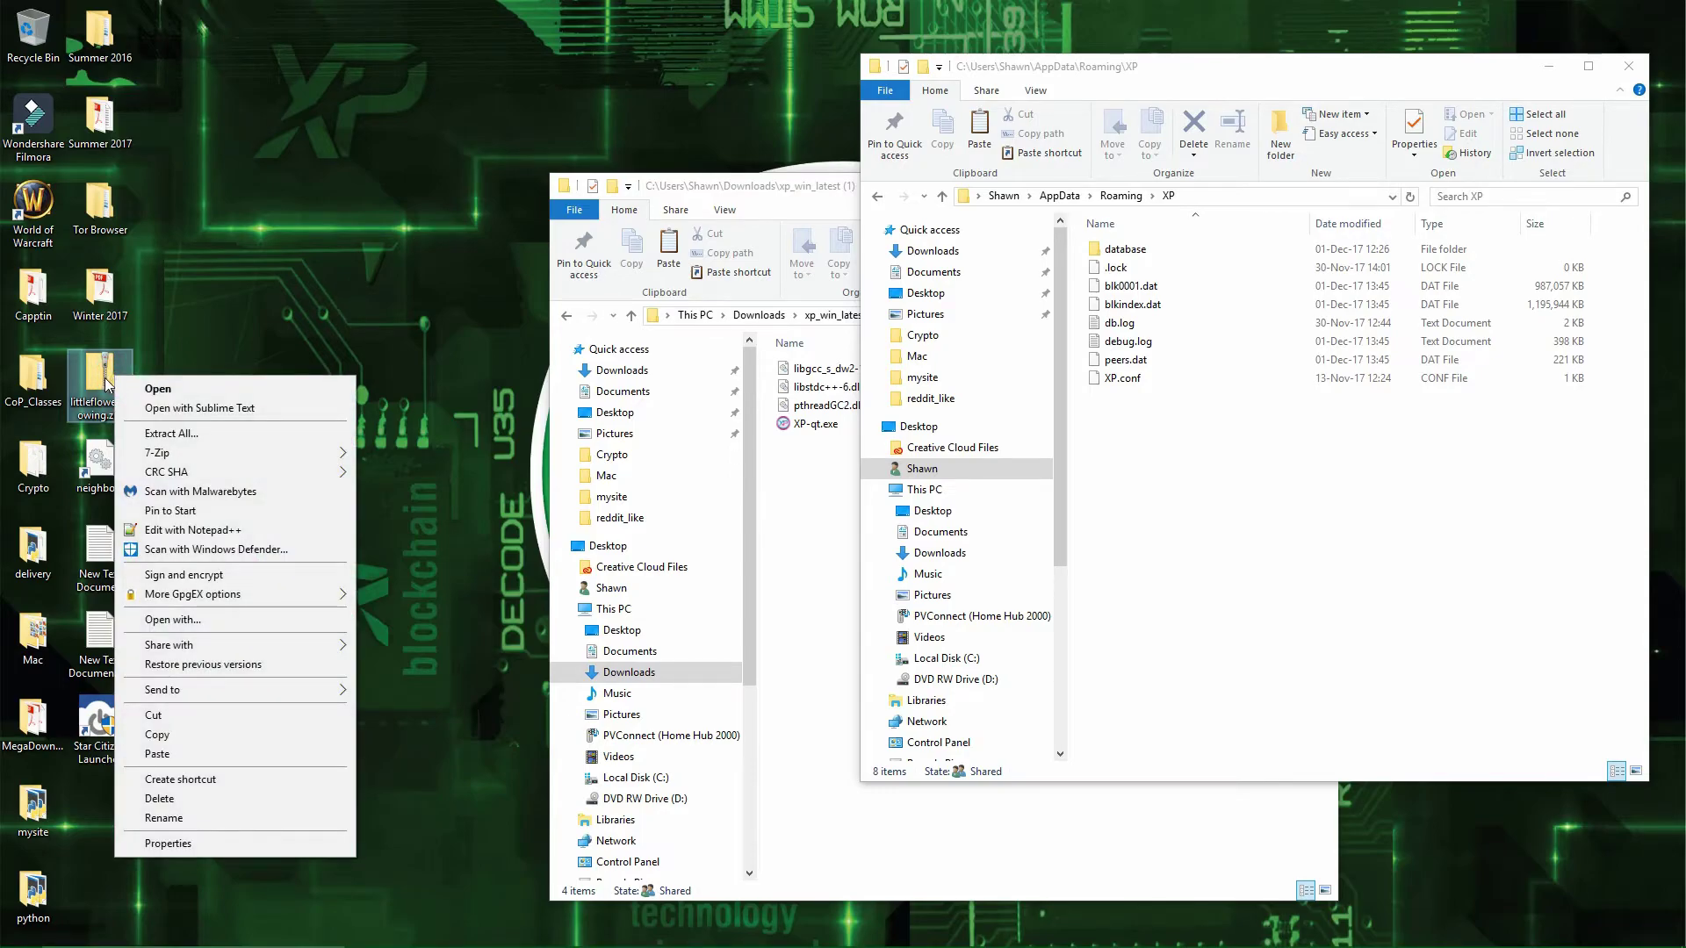
{"action": "left_click", "coordinate": [170, 433]}
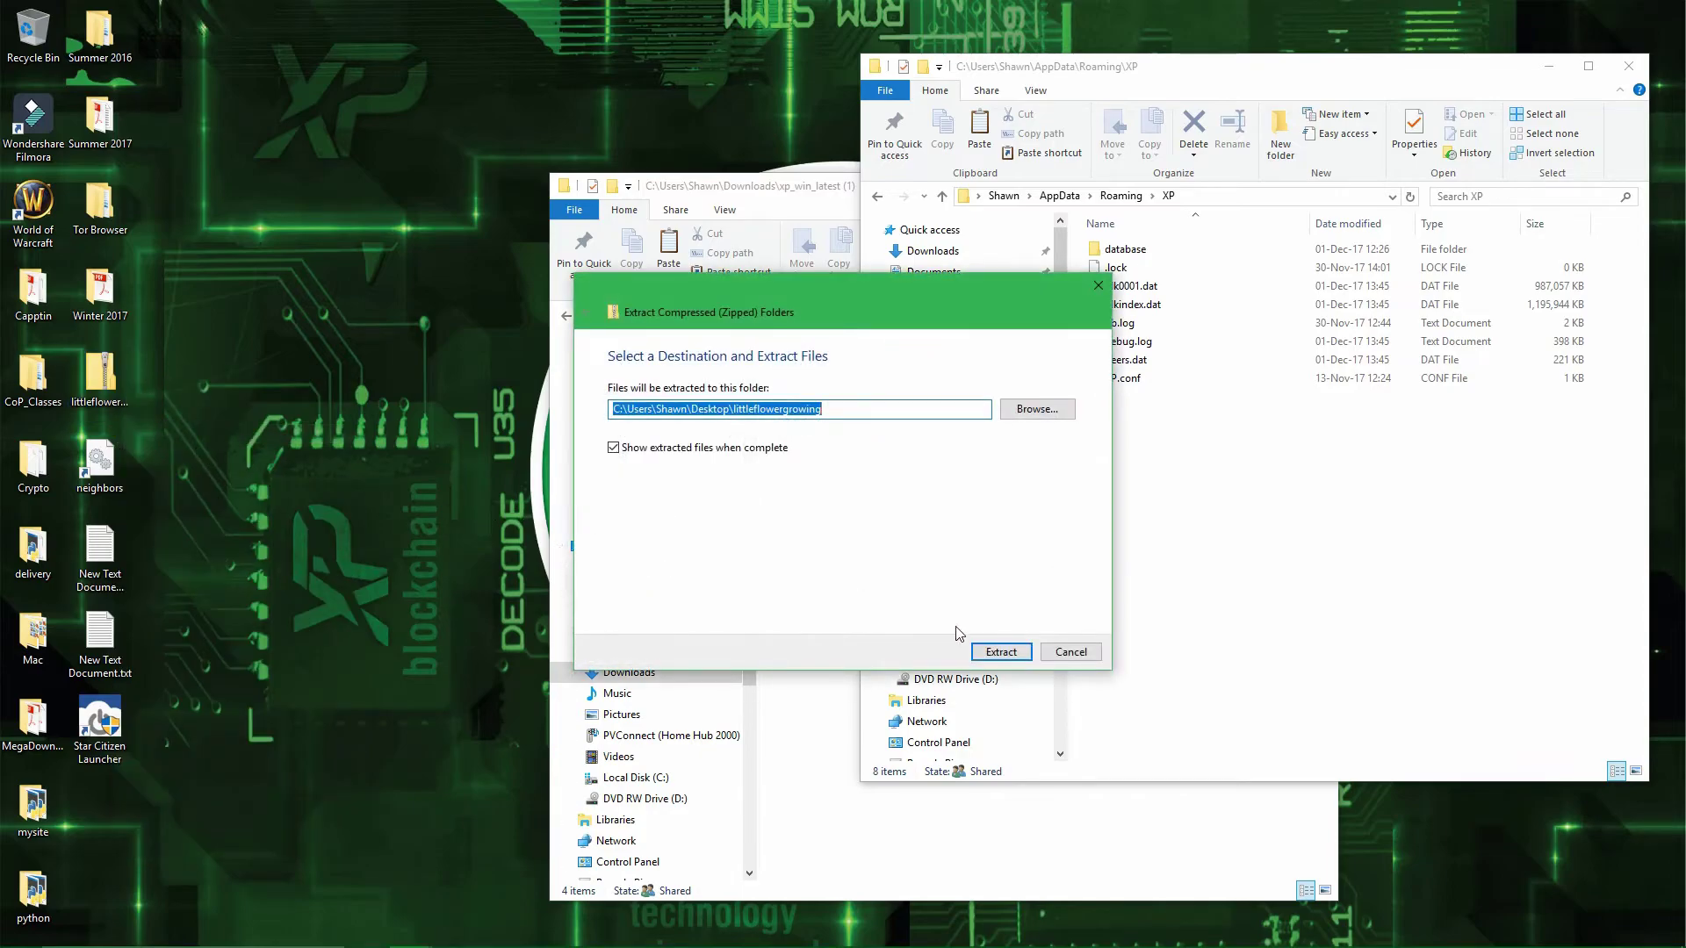
{"action": "left_click", "coordinate": [1001, 652]}
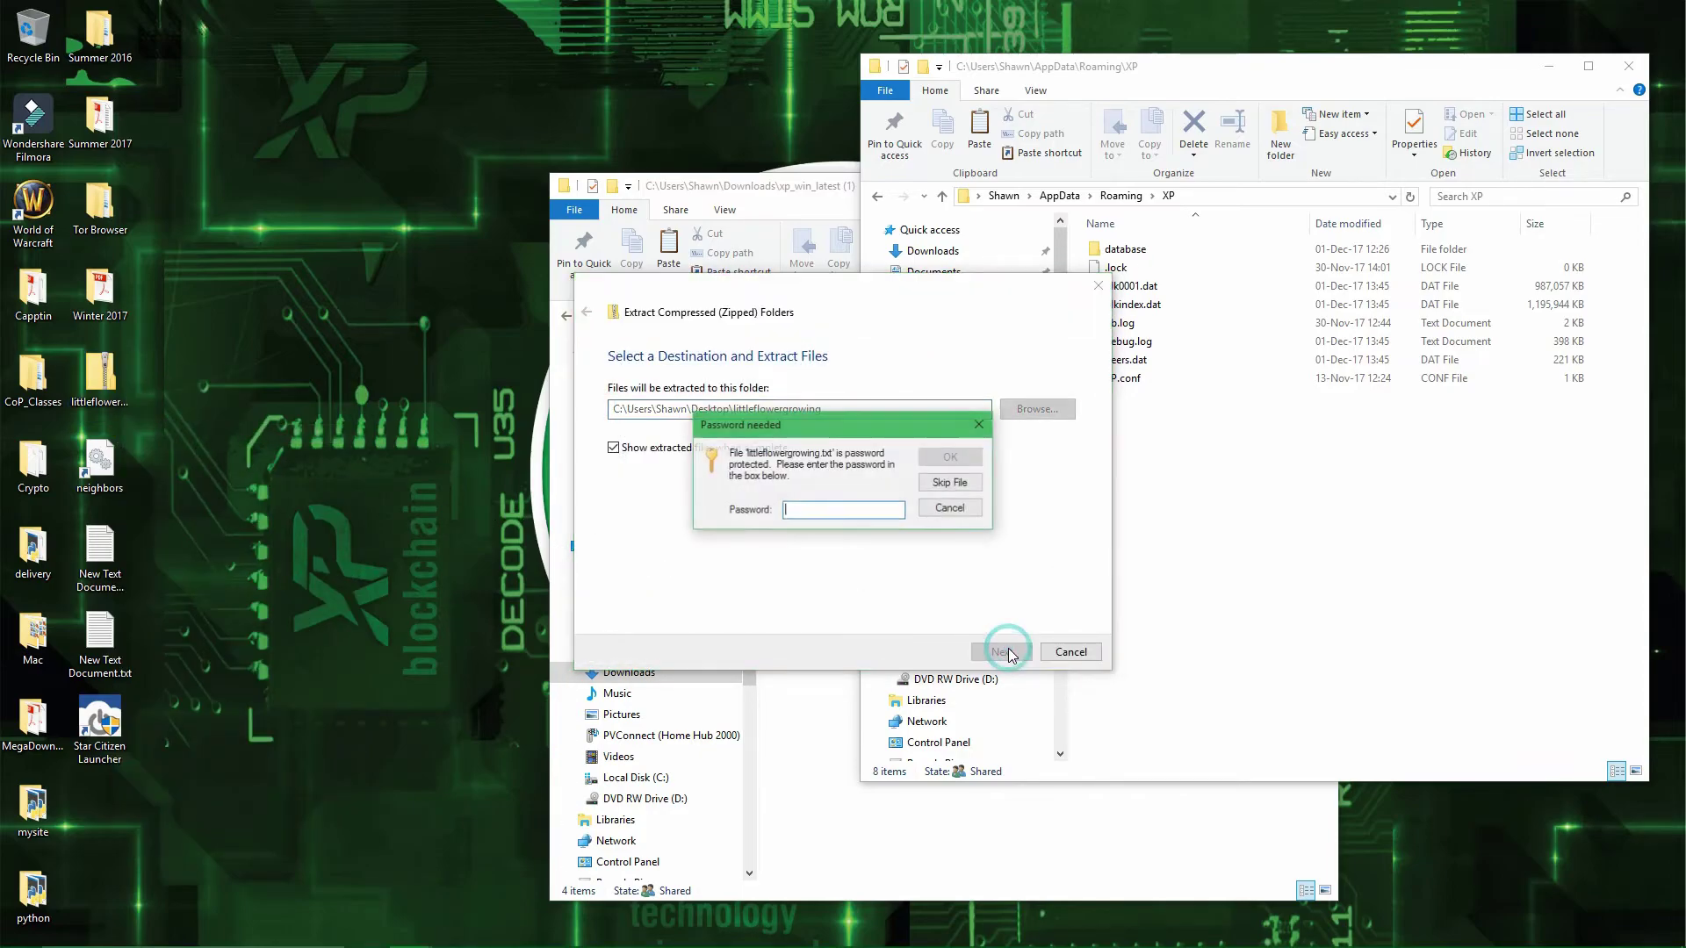
{"action": "left_click", "coordinate": [820, 512]}
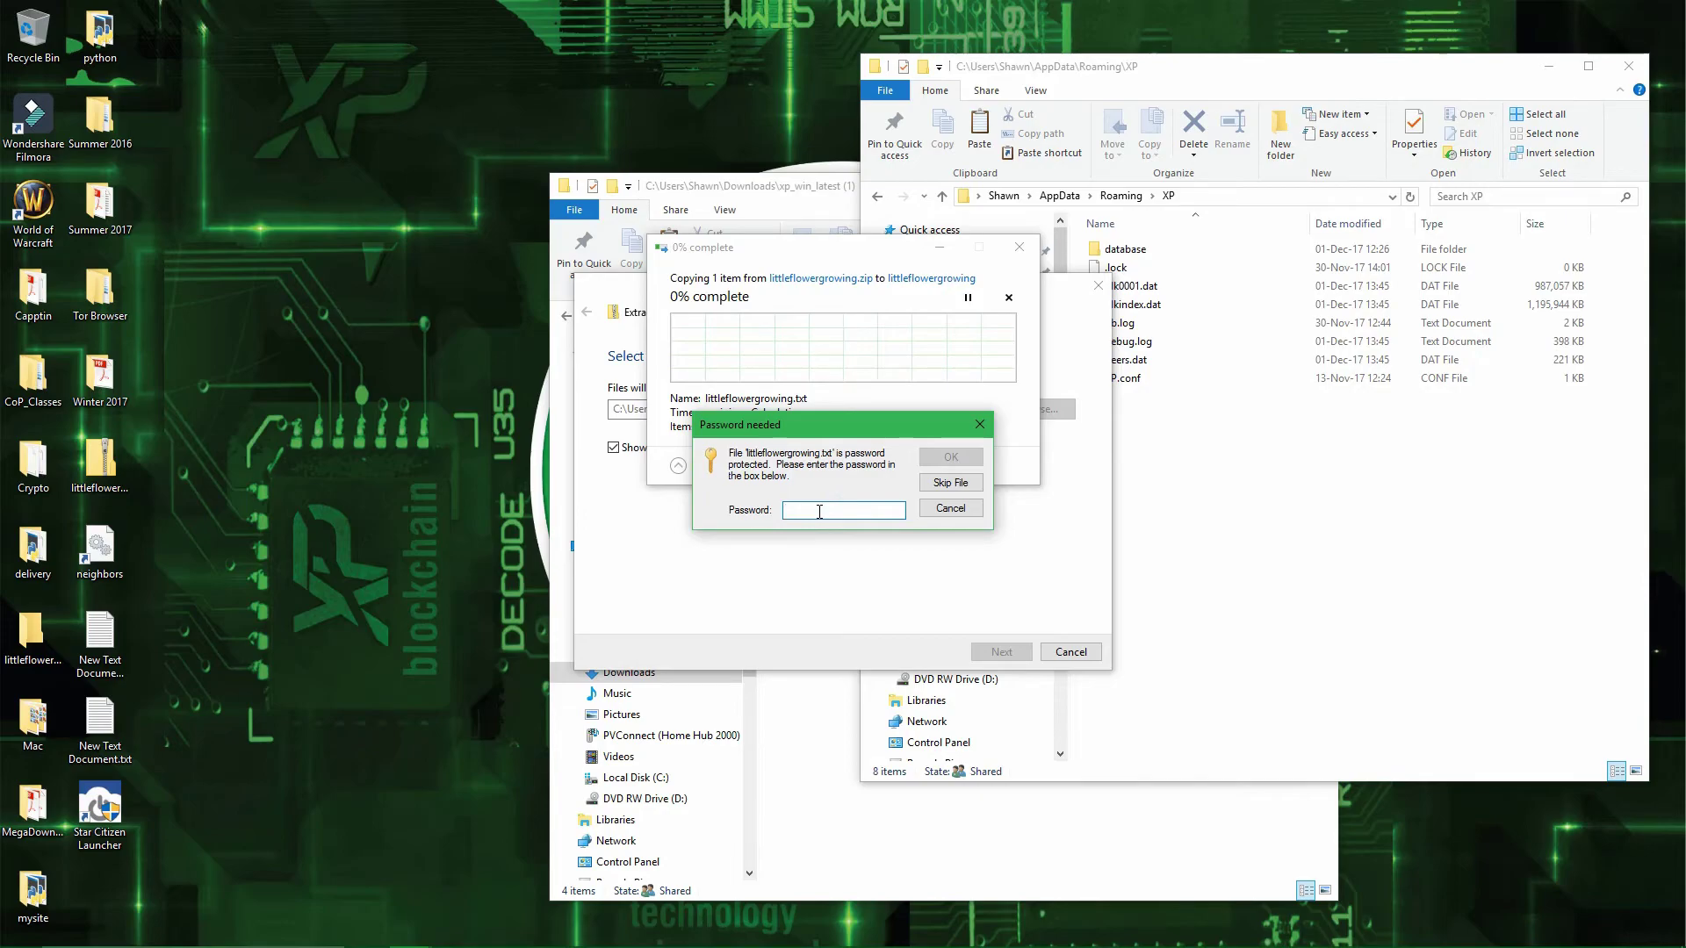
{"action": "type", "text": "xp"}
{"action": "left_click", "coordinate": [940, 463]}
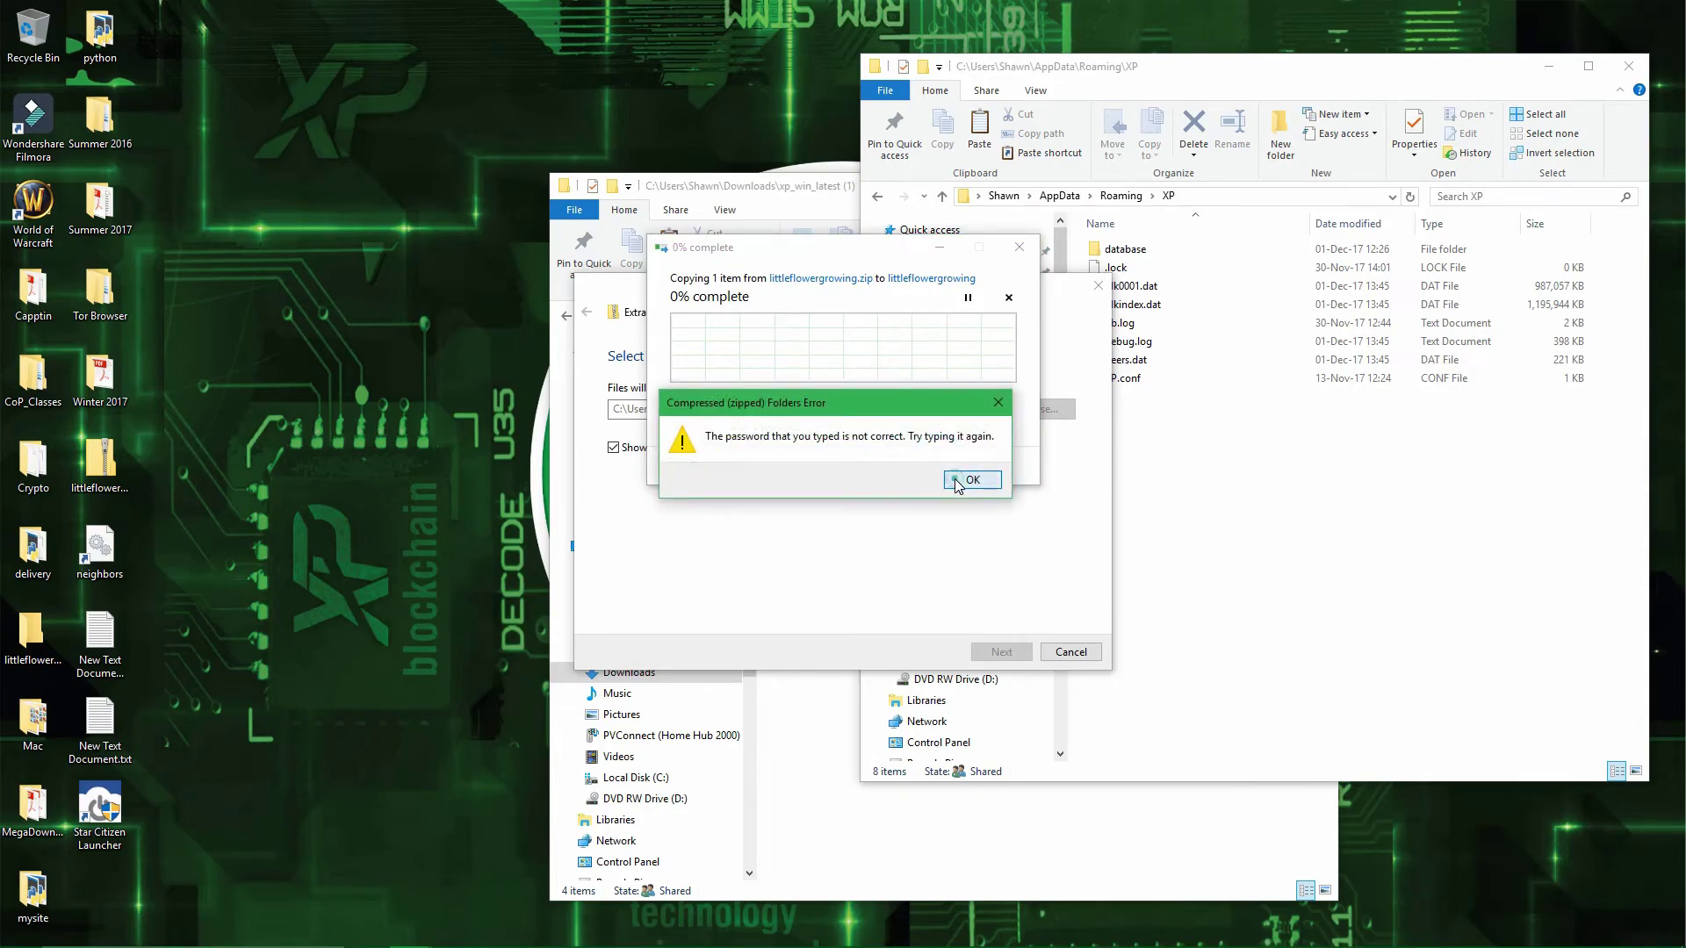
{"action": "left_click", "coordinate": [955, 481]}
{"action": "type", "text": "xp1"}
{"action": "left_click", "coordinate": [949, 459]}
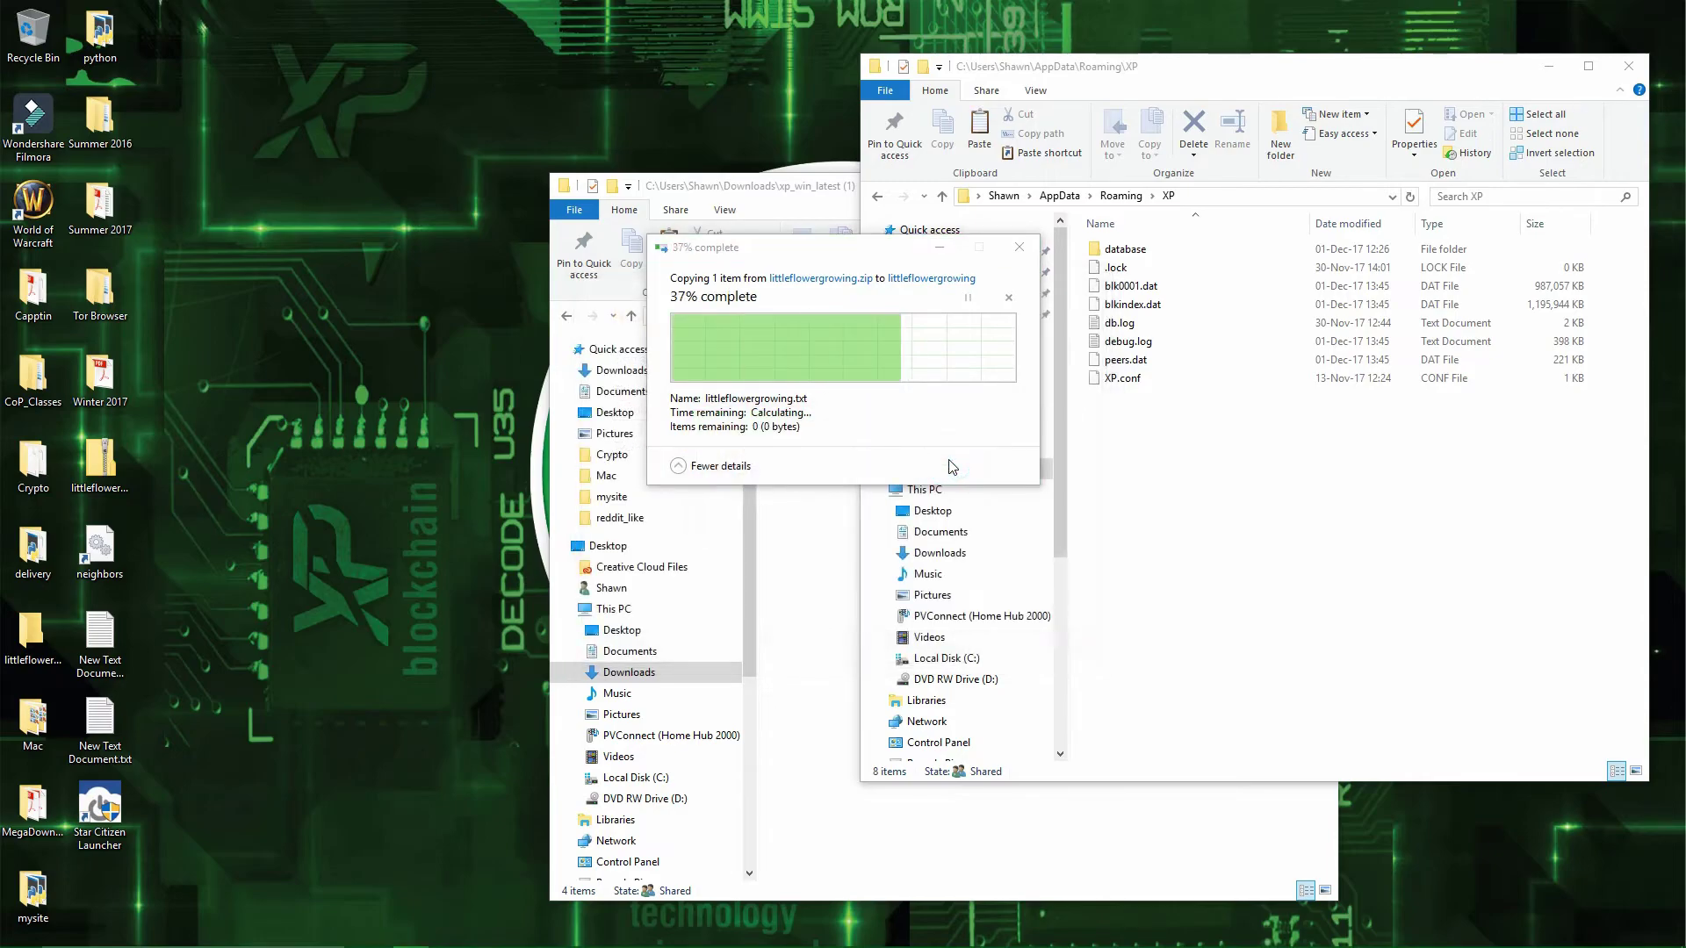
- Rename the extracted littleflowergrowing.txt to wallet.dat, accepting the extension change
{"action": "right_click", "coordinate": [1226, 276]}
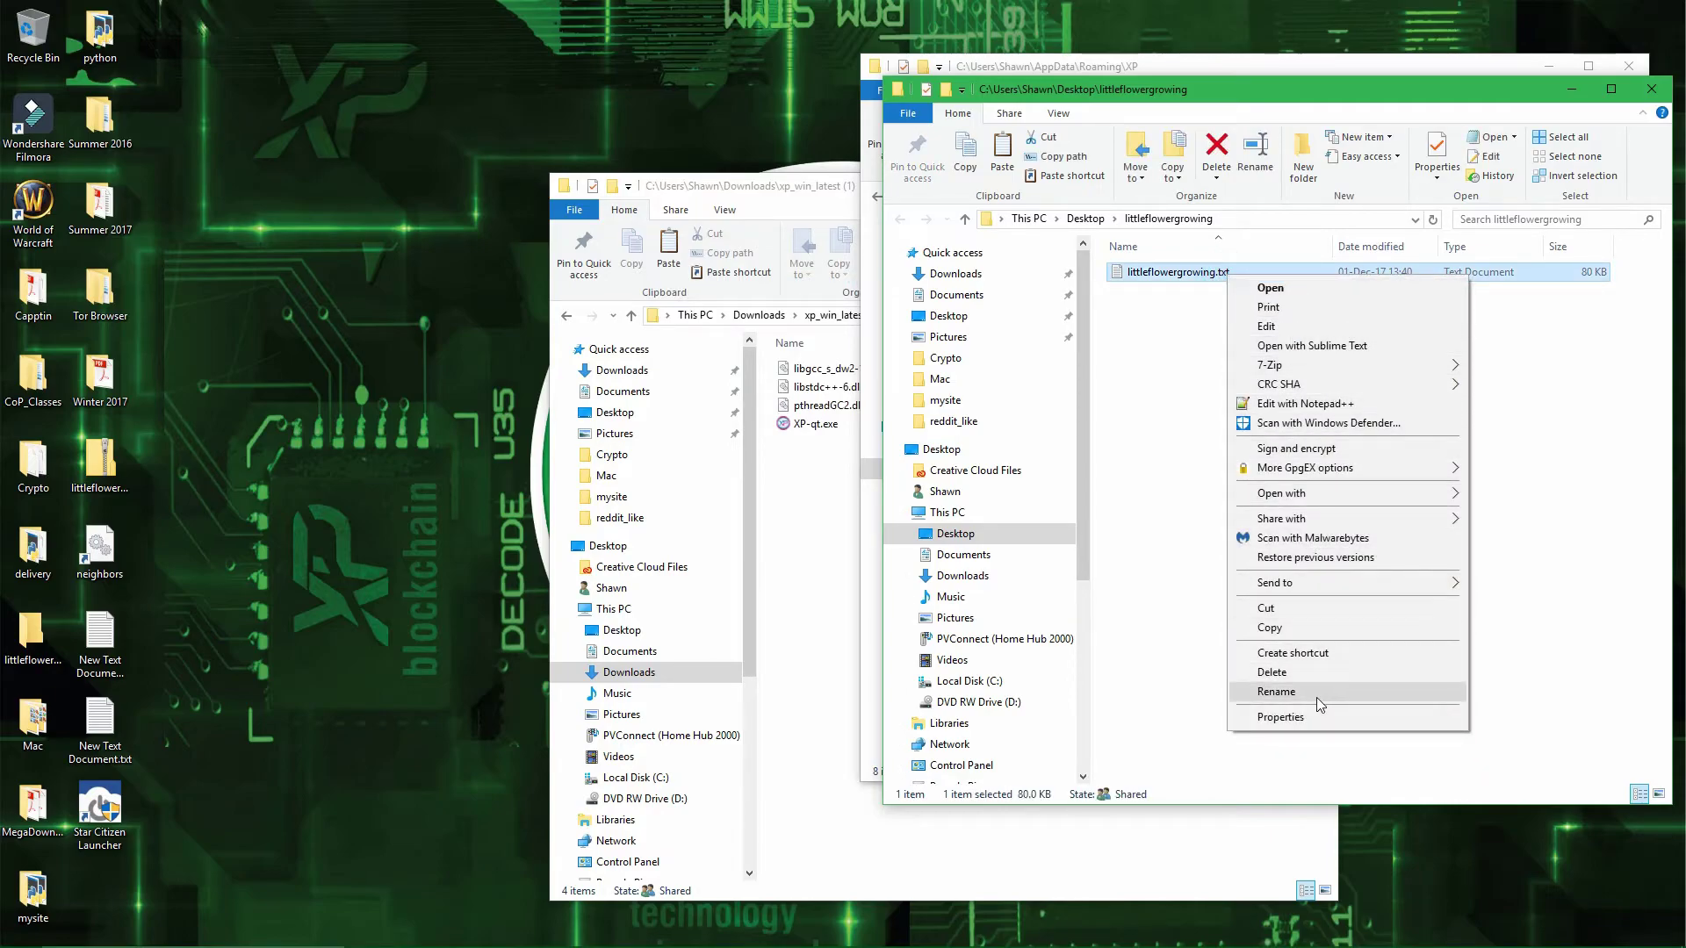
{"action": "left_click", "coordinate": [1316, 694]}
{"action": "left_click", "coordinate": [1247, 272]}
{"action": "key", "text": "ctrl+a"}
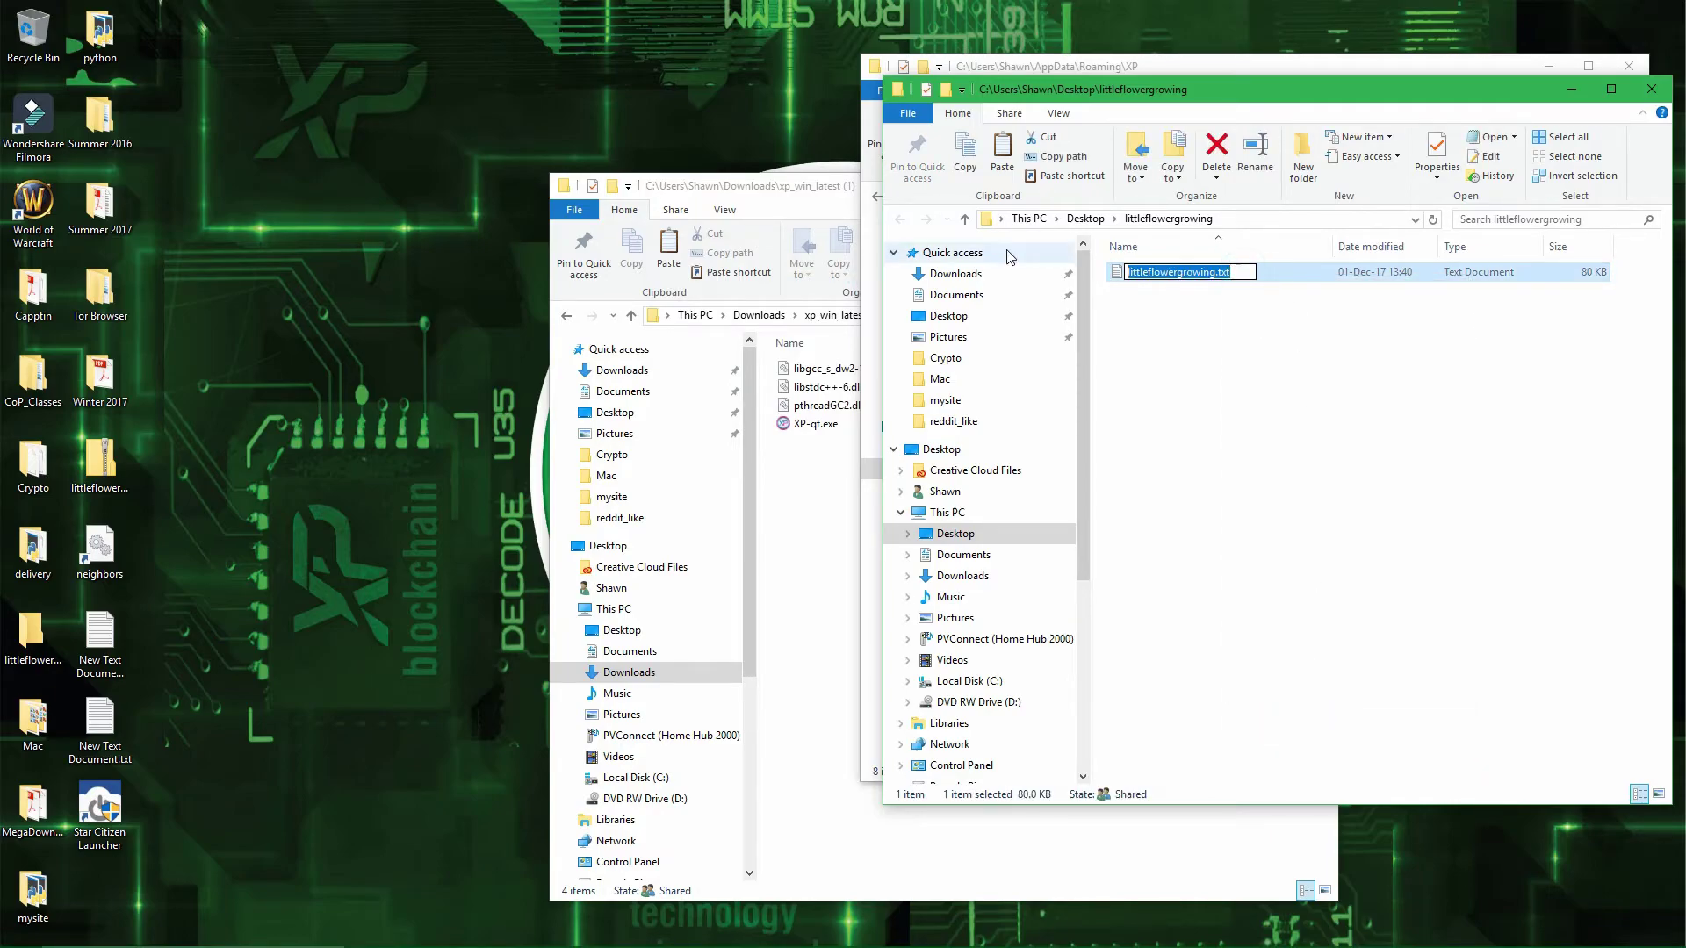
{"action": "type", "text": "wallet.dat"}
{"action": "key", "text": "Return"}
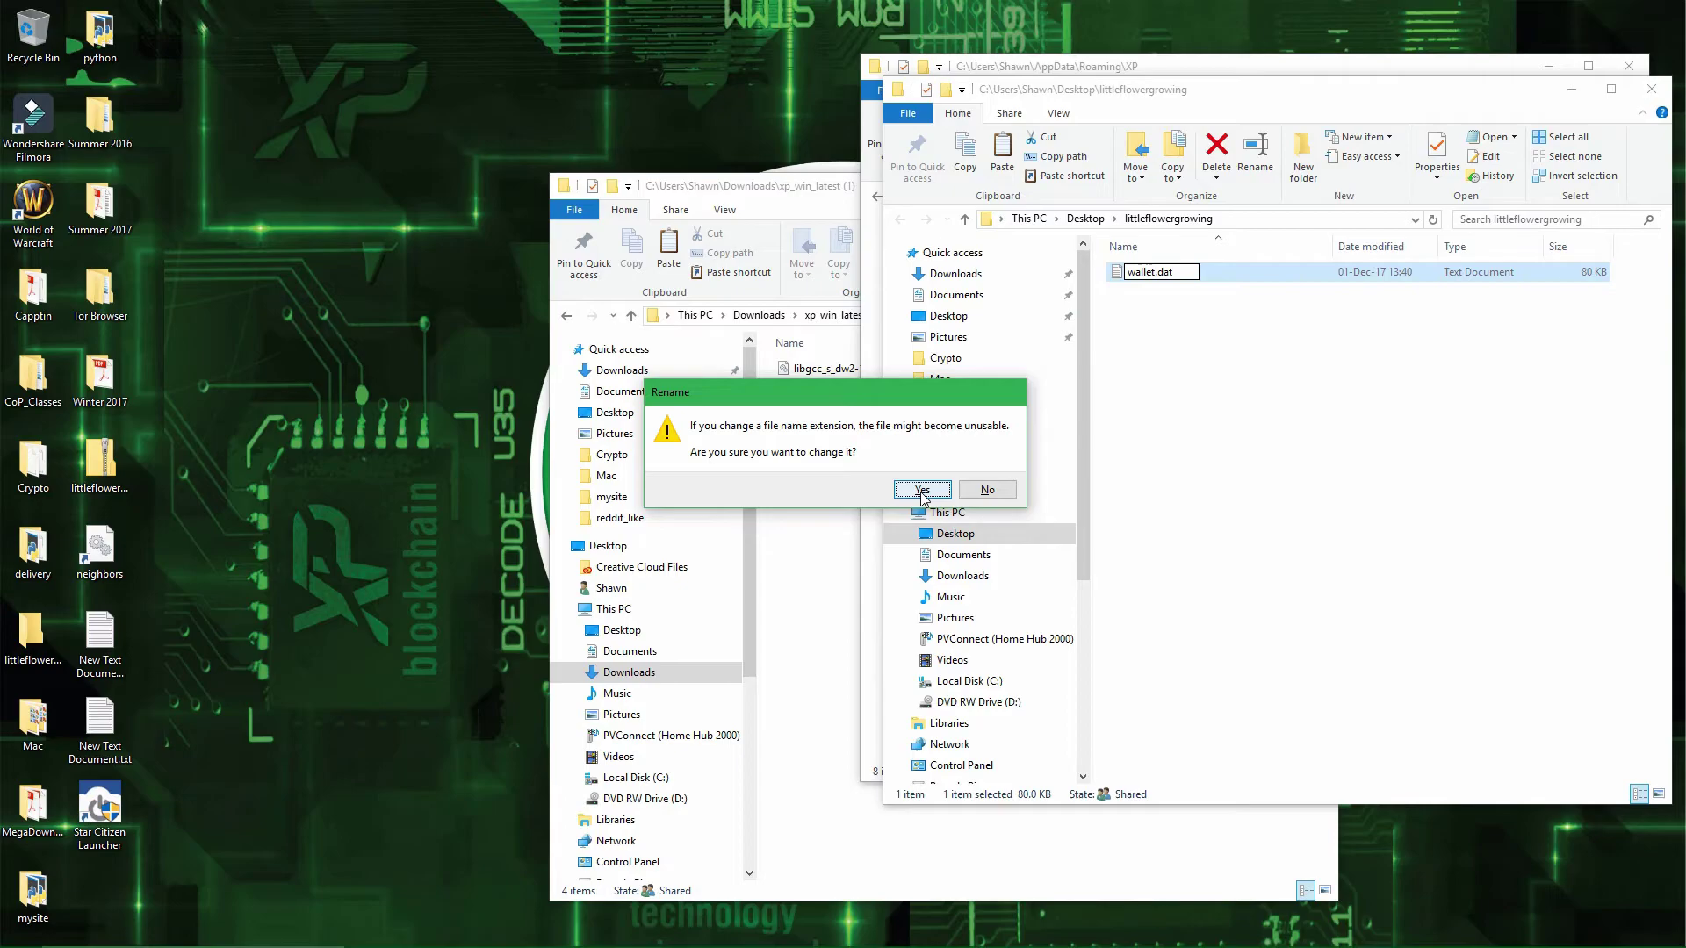
{"action": "left_click", "coordinate": [922, 490]}
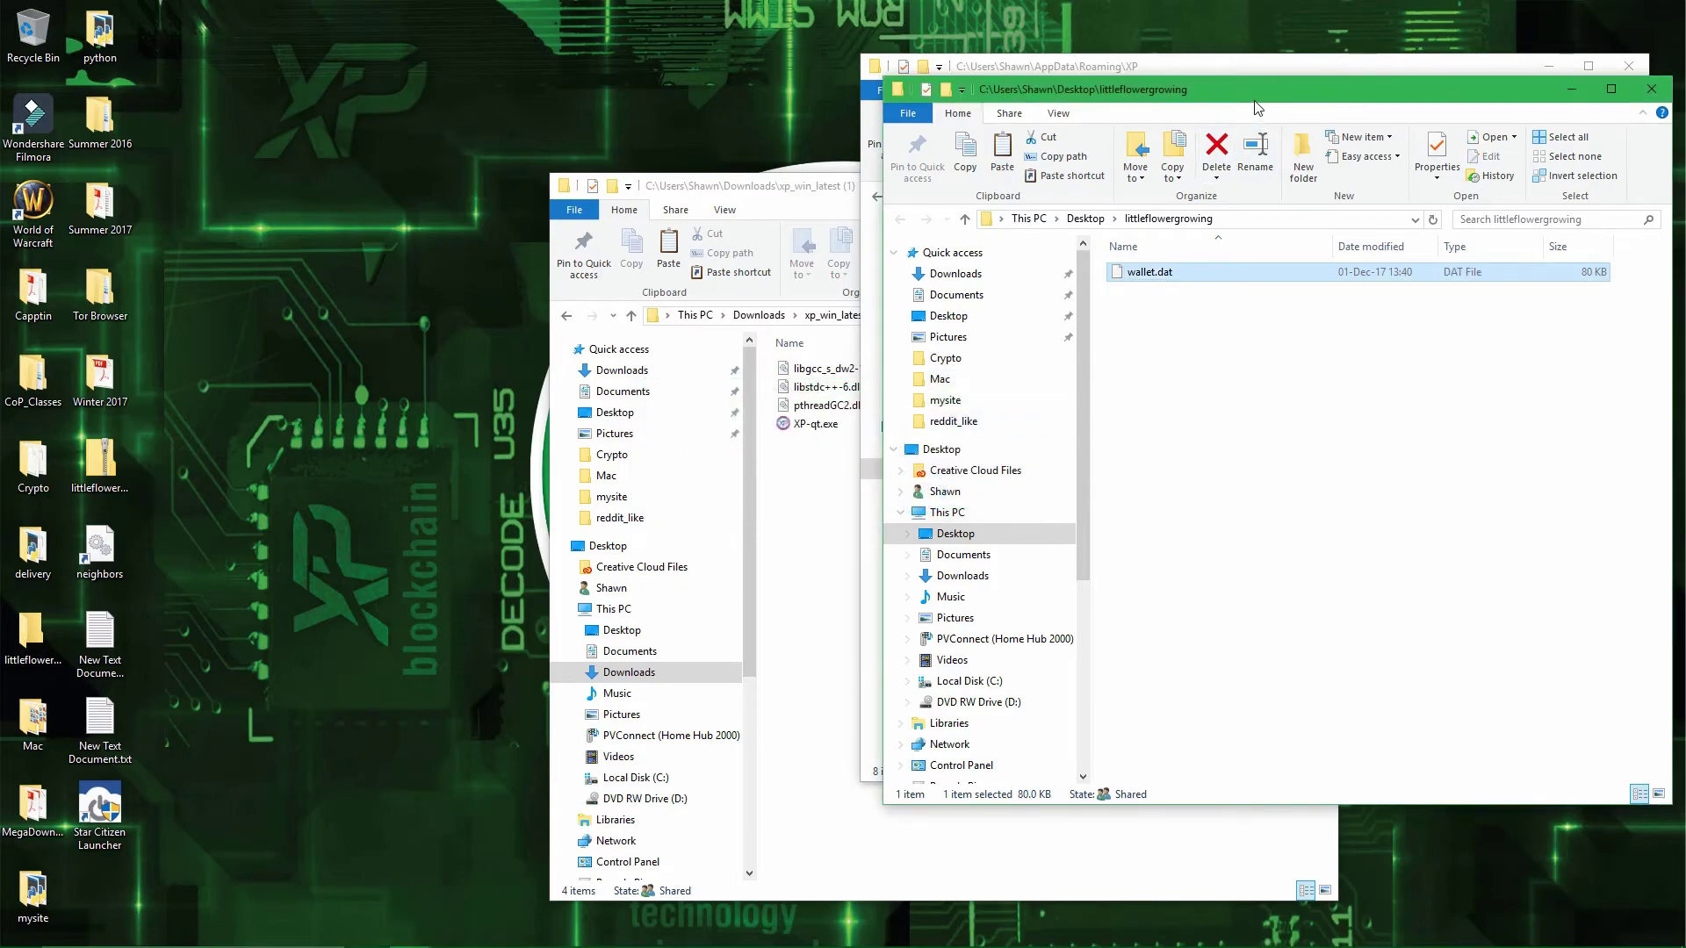
- Move wallet.dat into the XP data folder and minimize the empty littleflowergrowing window
{"action": "left_click_drag", "start_coordinate": [1250, 104], "coordinate": [541, 222]}
{"action": "left_click_drag", "start_coordinate": [454, 401], "coordinate": [1208, 520]}
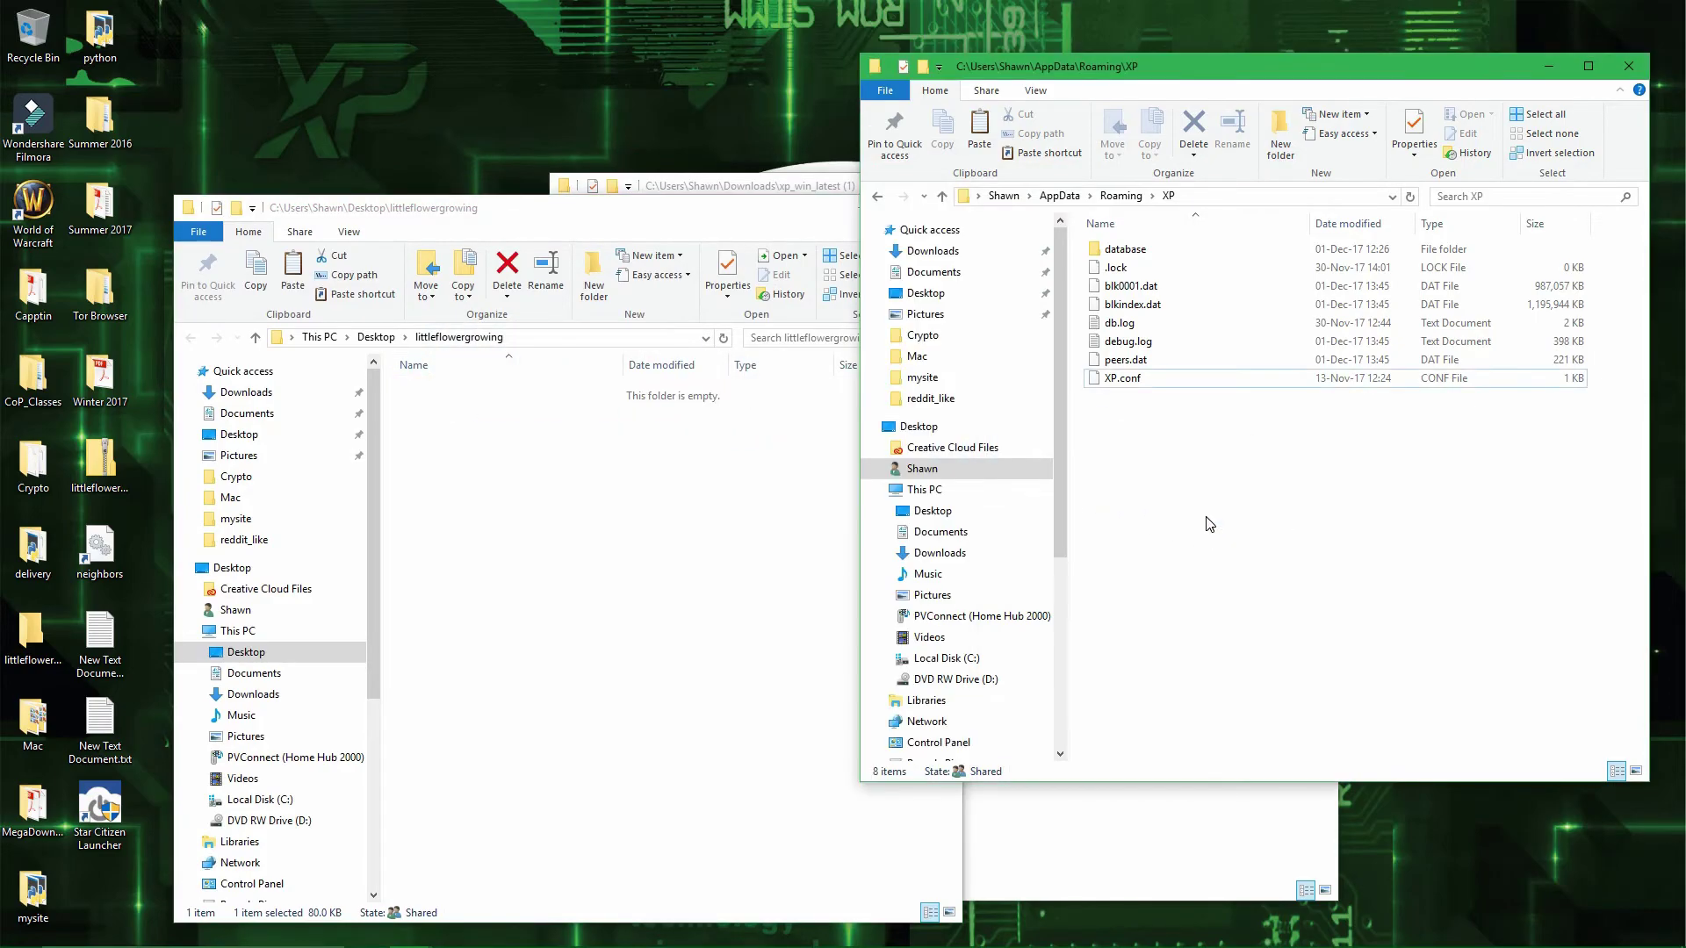
{"action": "left_click", "coordinate": [725, 509]}
{"action": "left_click", "coordinate": [865, 212]}
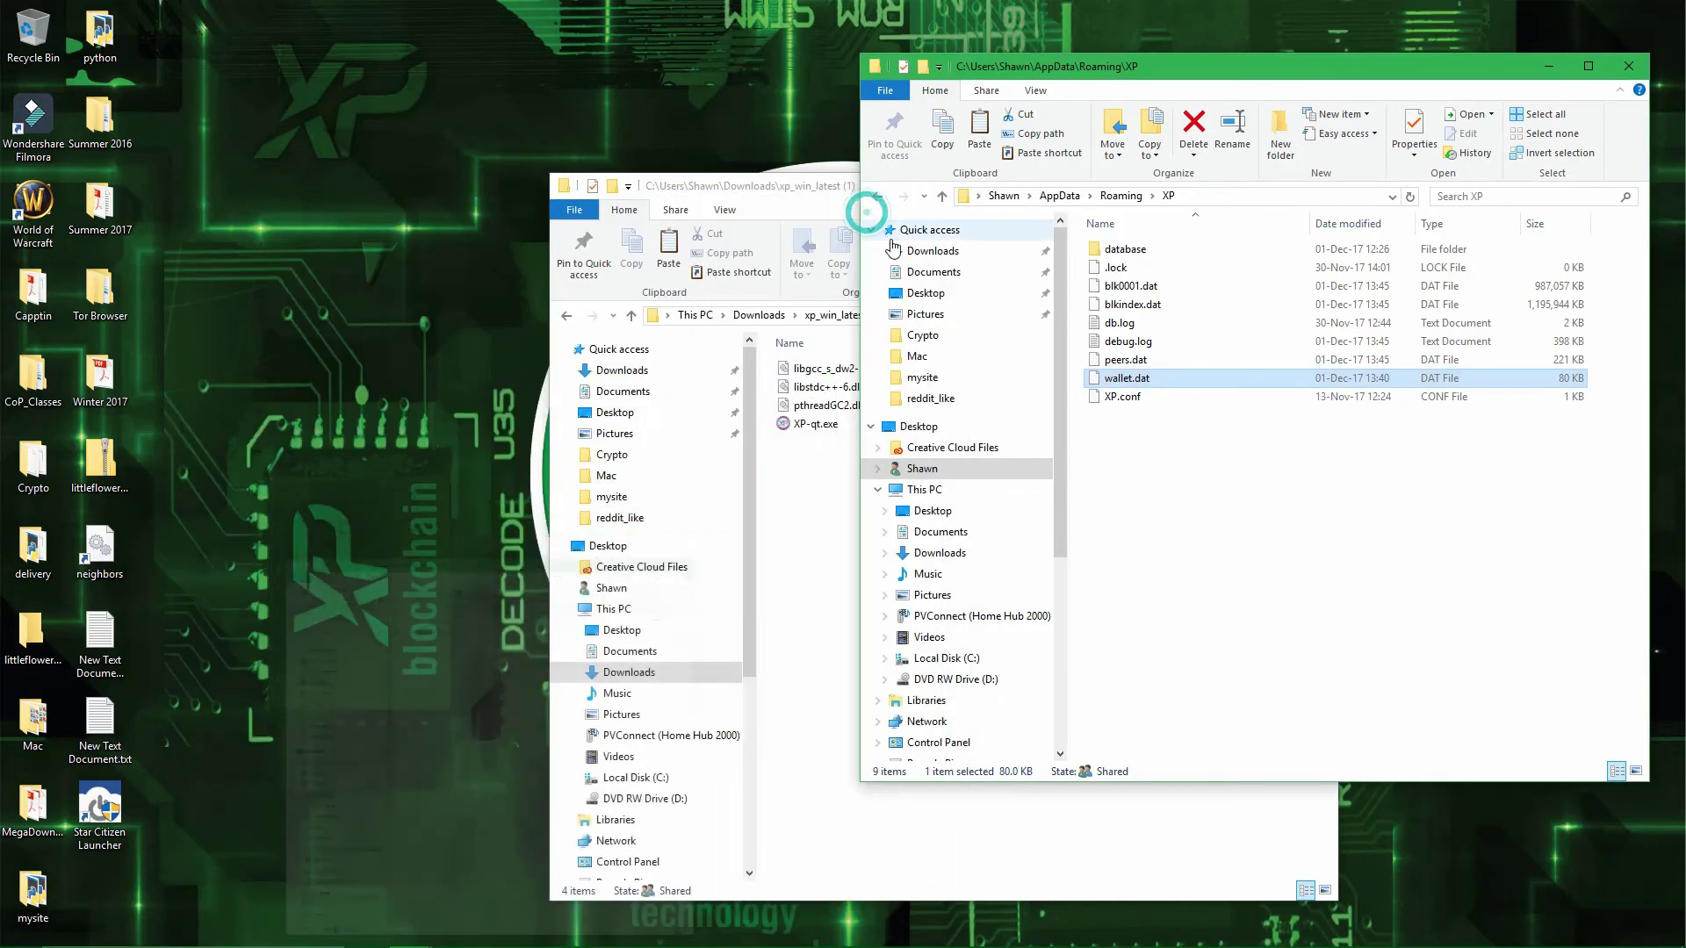
- Launch XP-qt.exe from Downloads and let the Overview load showing 500000.00 XP
{"action": "left_click", "coordinate": [1238, 472]}
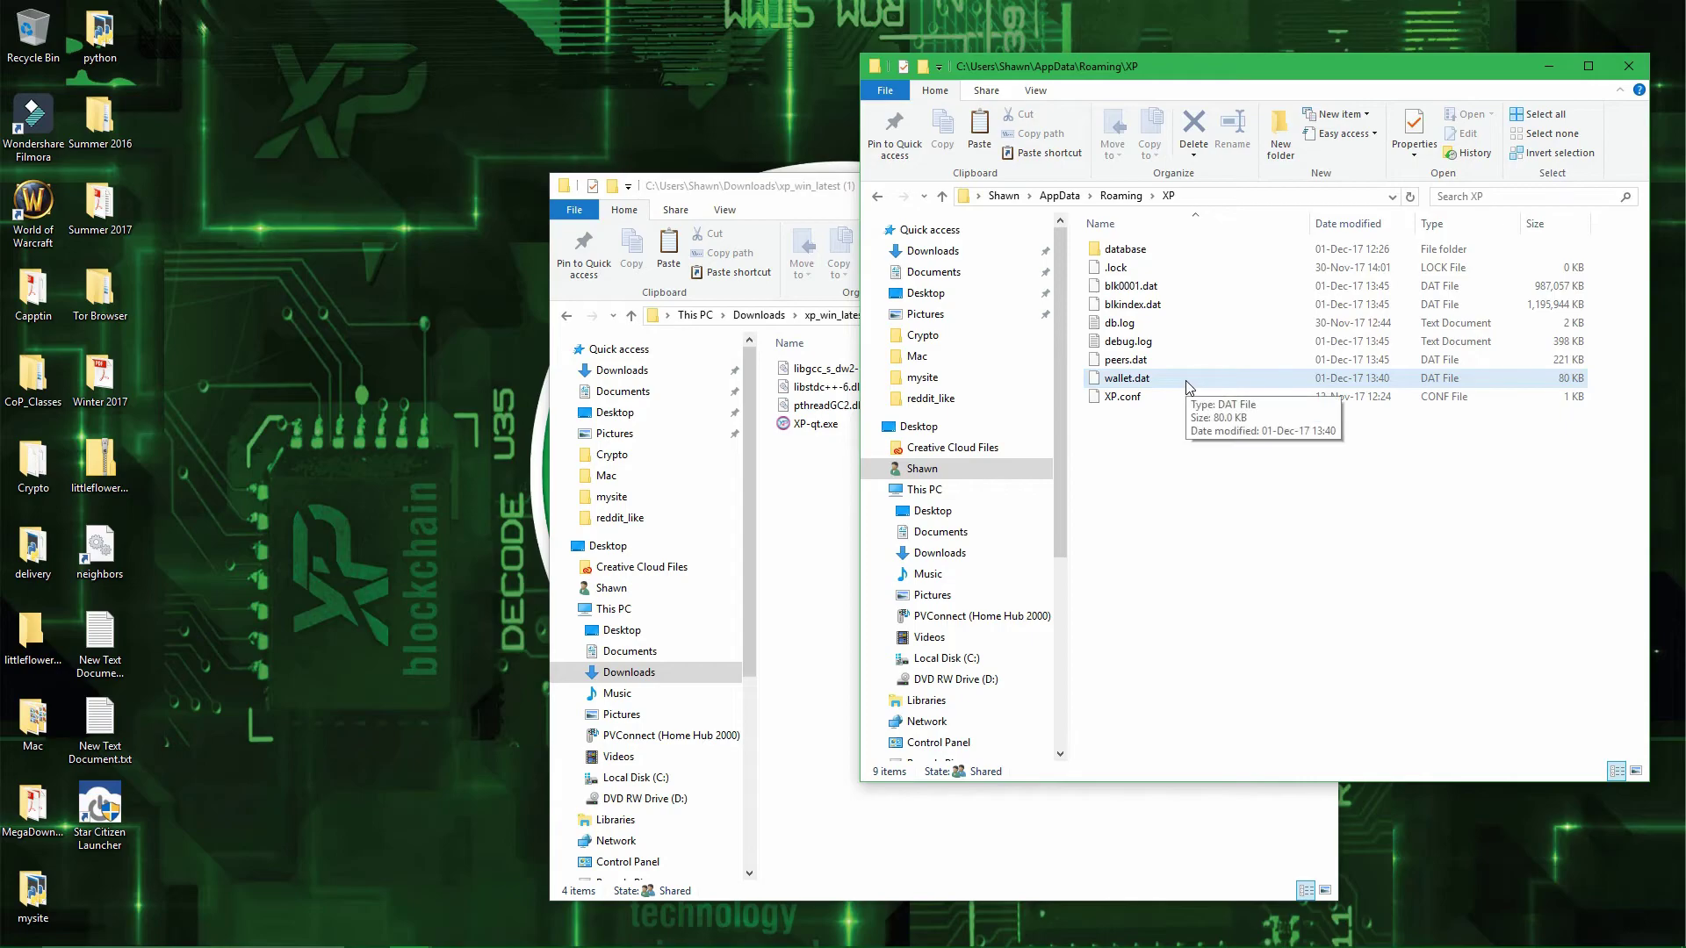
{"action": "double_click", "coordinate": [816, 427]}
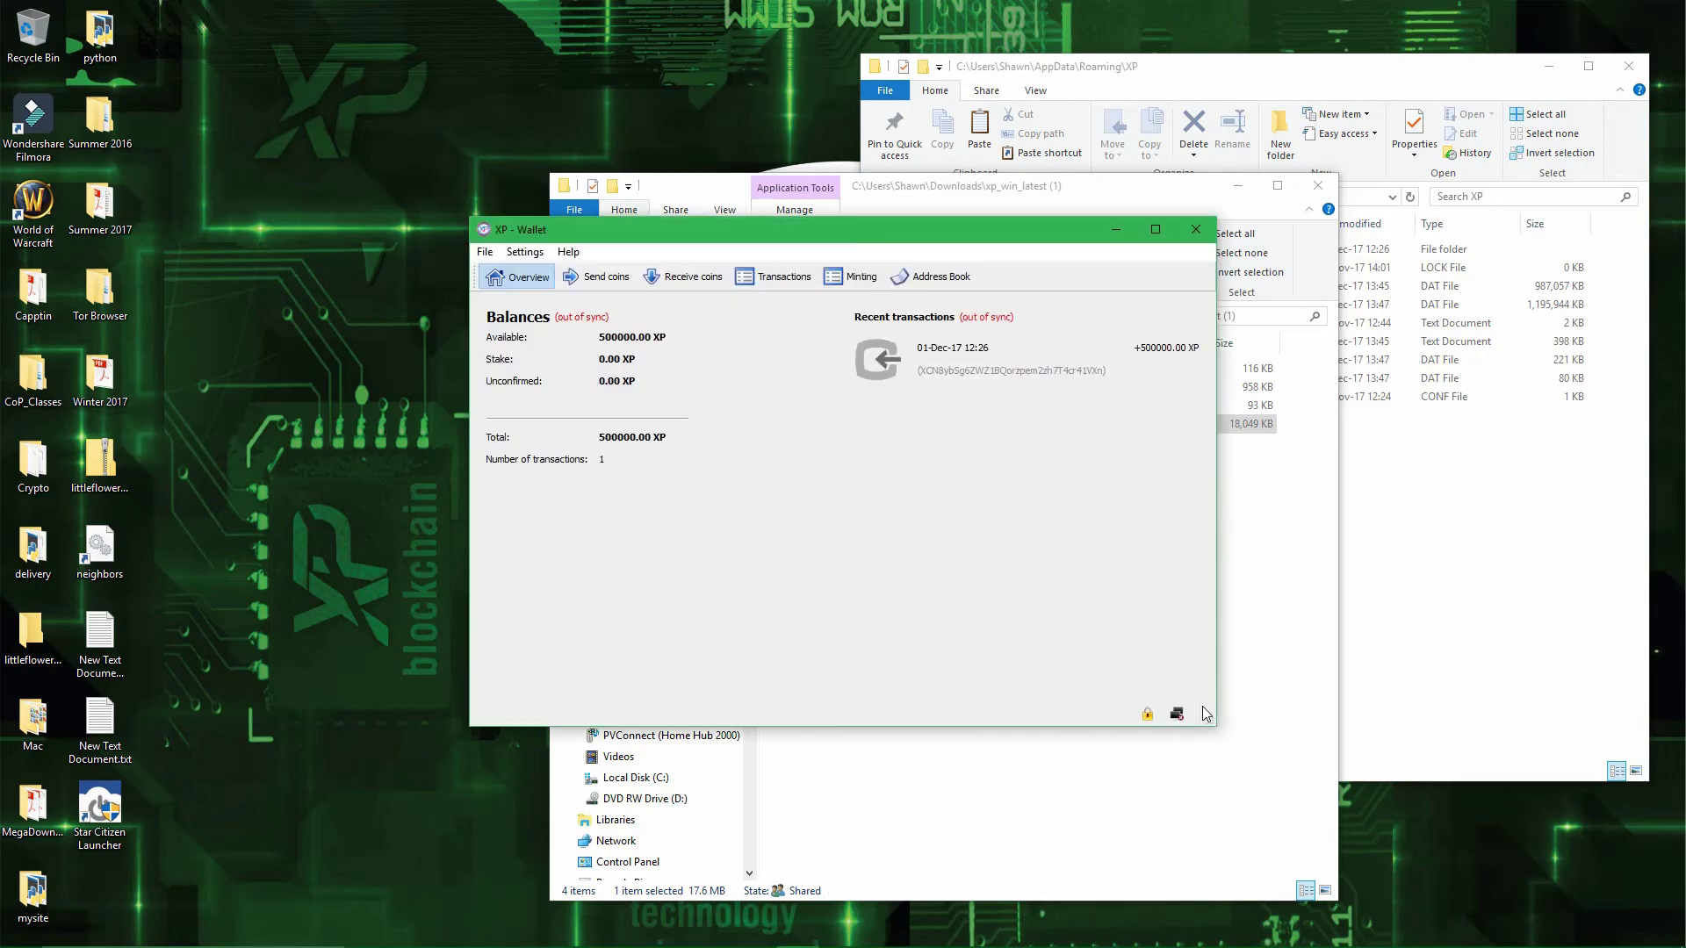
{"action": "left_click", "coordinate": [1024, 556]}
{"action": "mouse_move", "coordinate": [1172, 367]}
{"action": "mouse_move", "coordinate": [1146, 716]}
- Unlock the wallet for minting via Settings > Wallet security, entering the wallet passphrase
{"action": "left_click", "coordinate": [525, 252]}
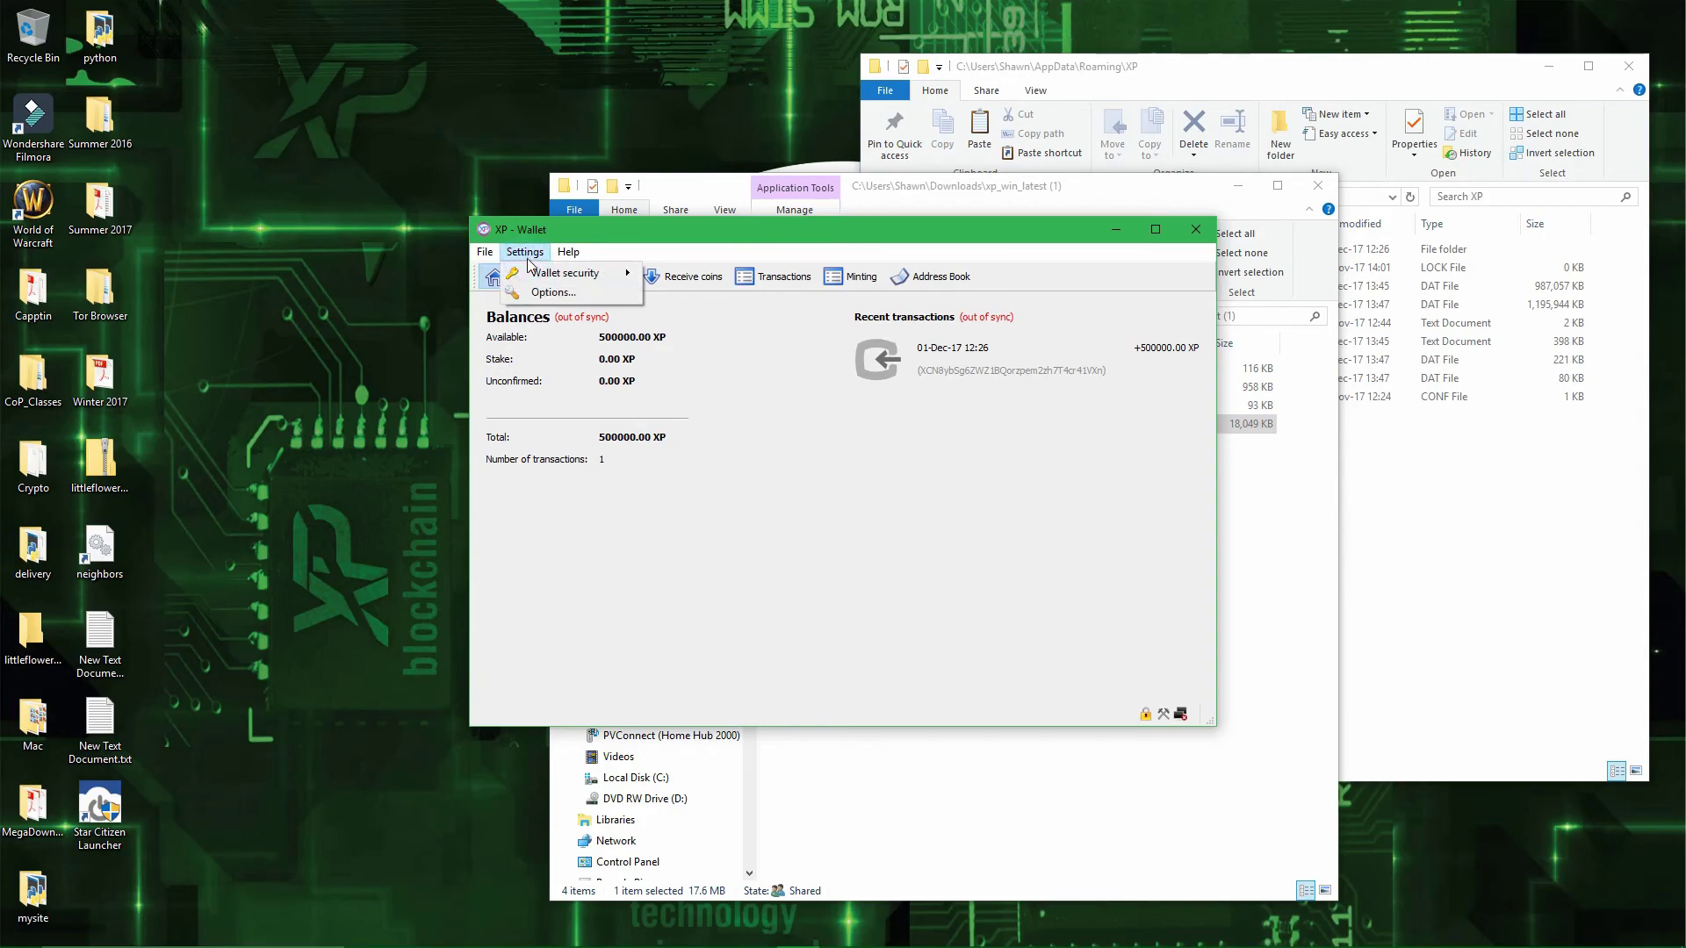
{"action": "mouse_move", "coordinate": [530, 273]}
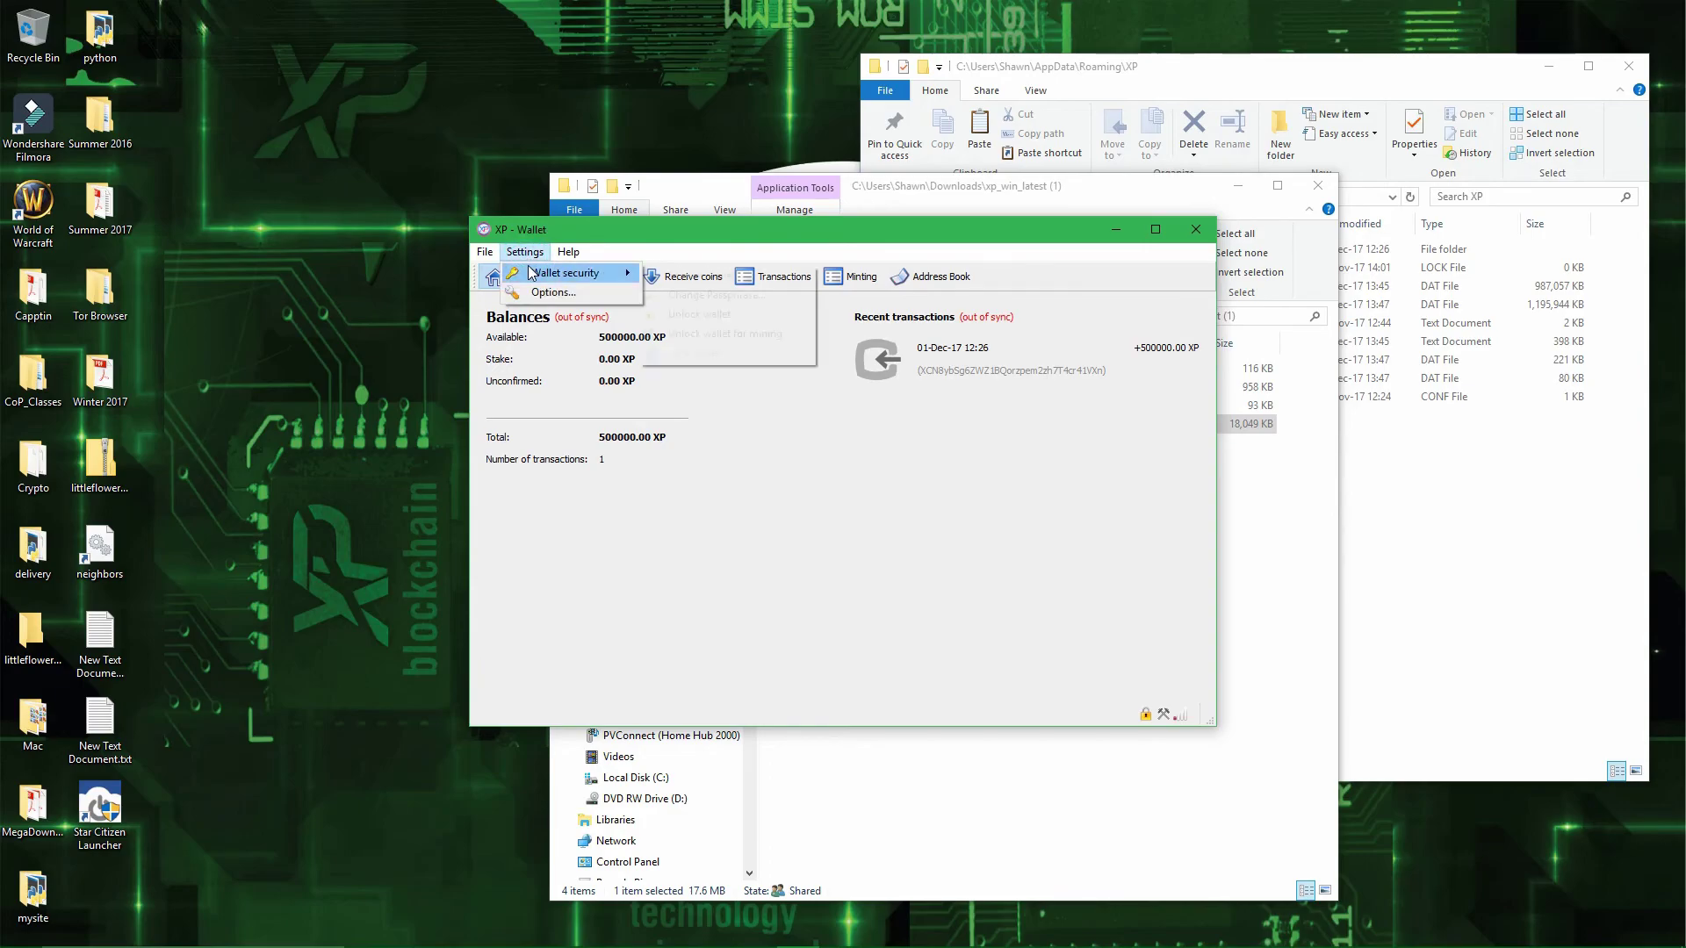
{"action": "left_click", "coordinate": [776, 338]}
{"action": "type", "text": "xxx"}
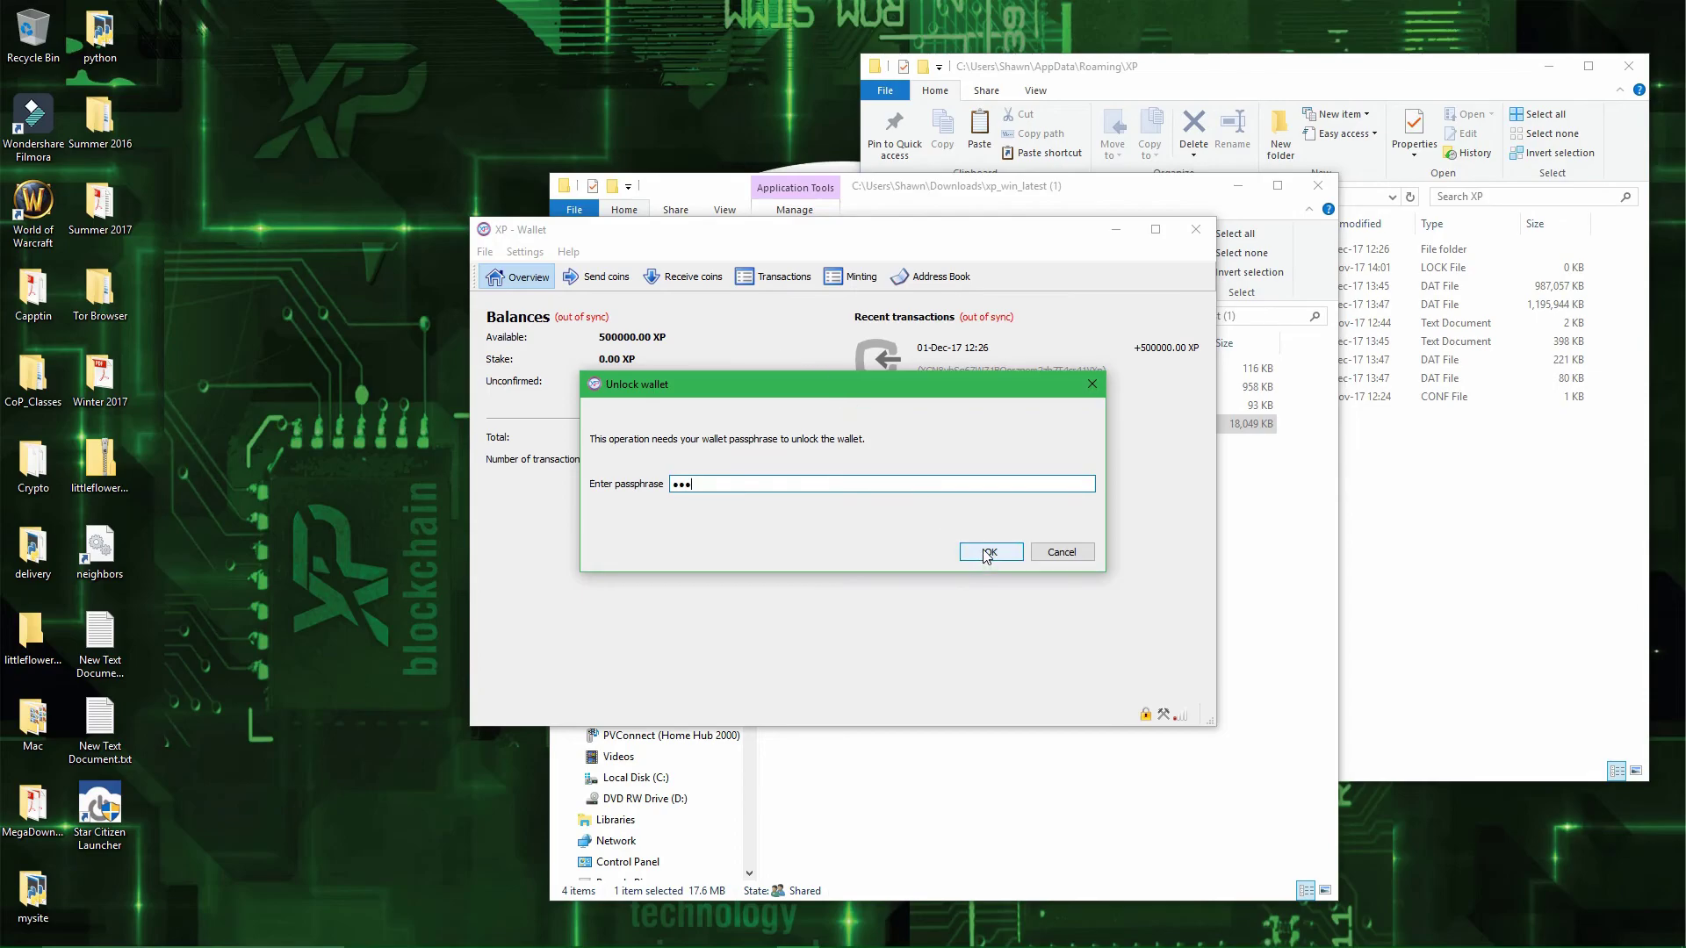
{"action": "left_click", "coordinate": [988, 553]}
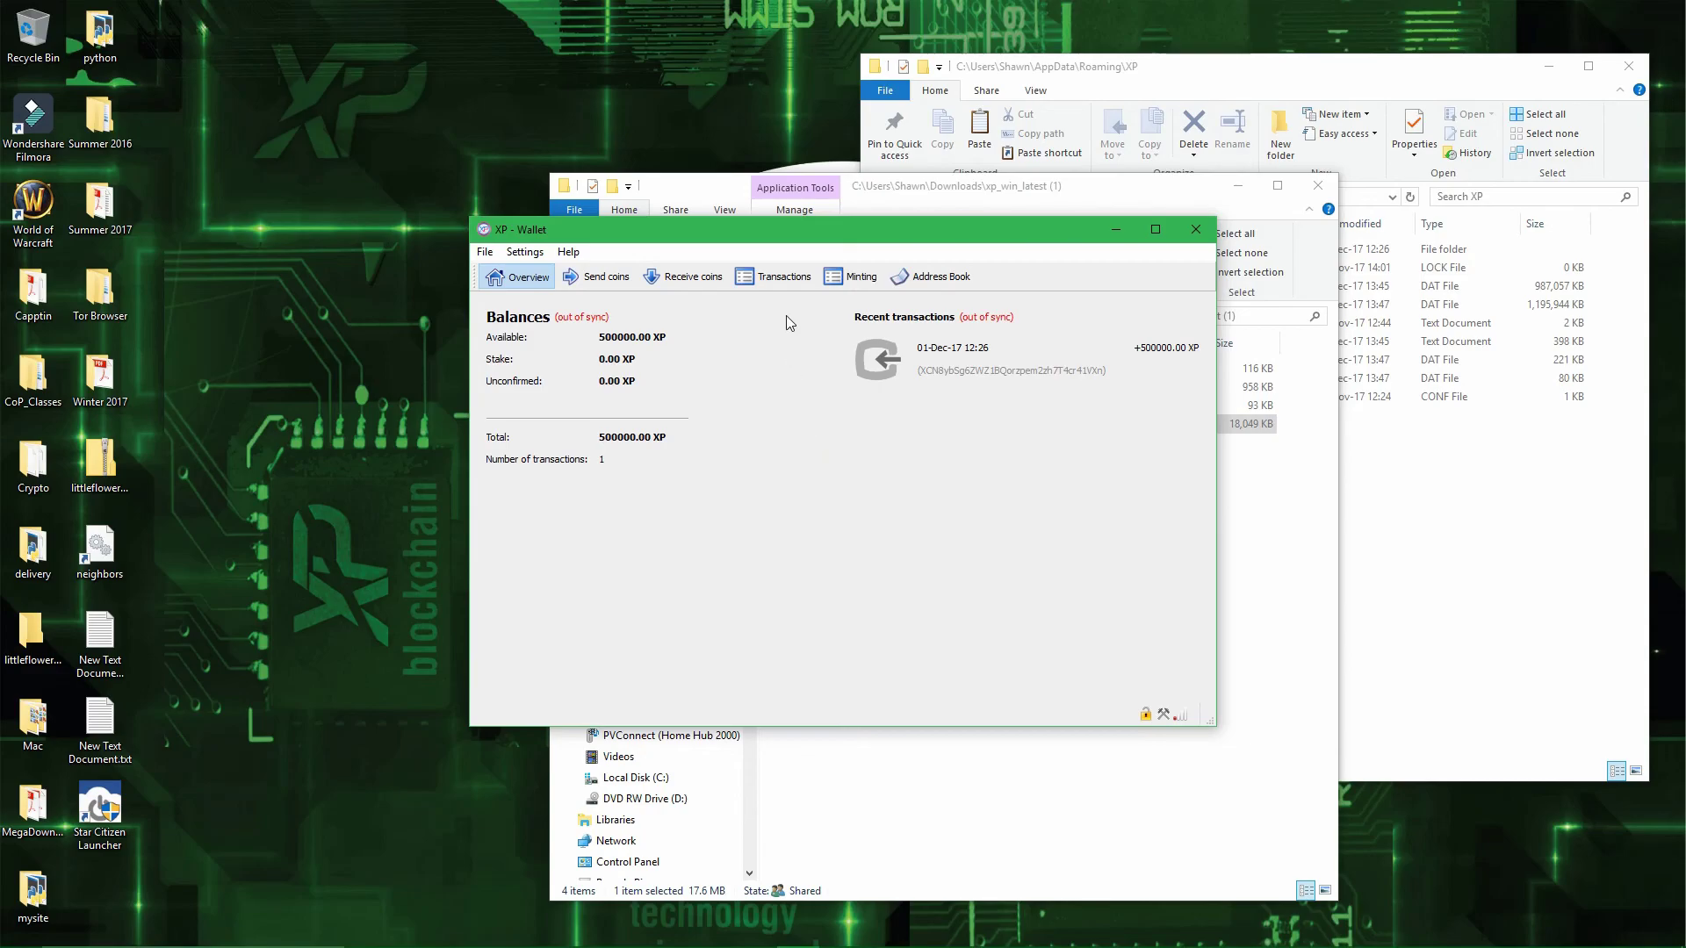
{"action": "left_click", "coordinate": [856, 282]}
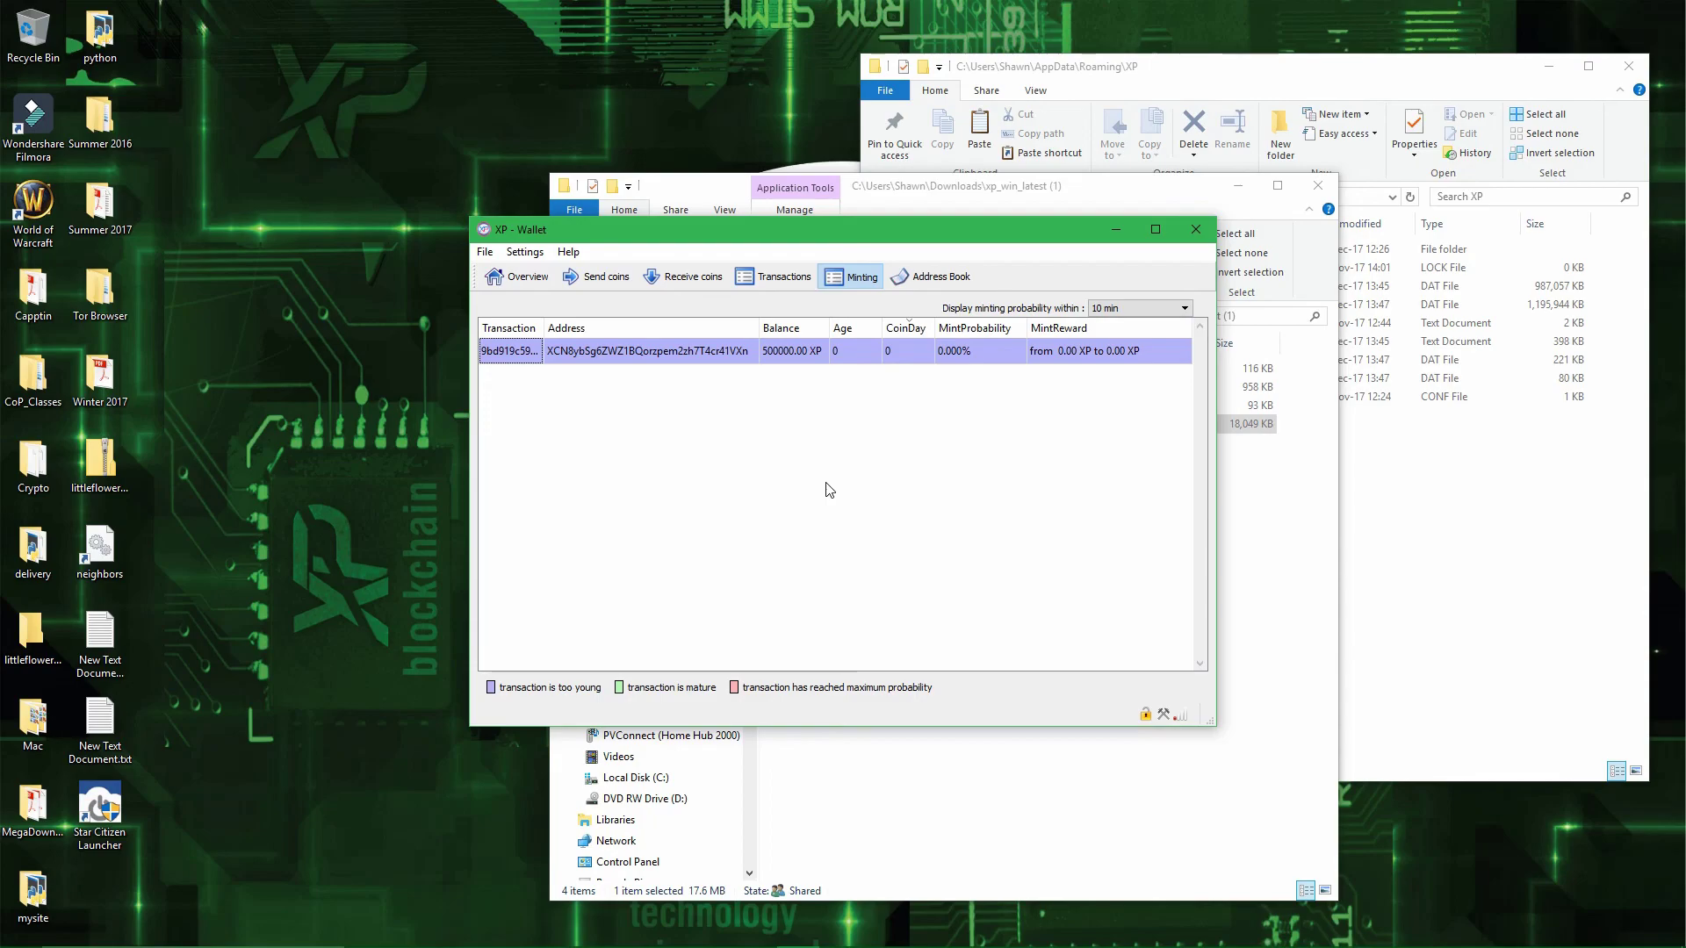
{"action": "left_click", "coordinate": [523, 278]}
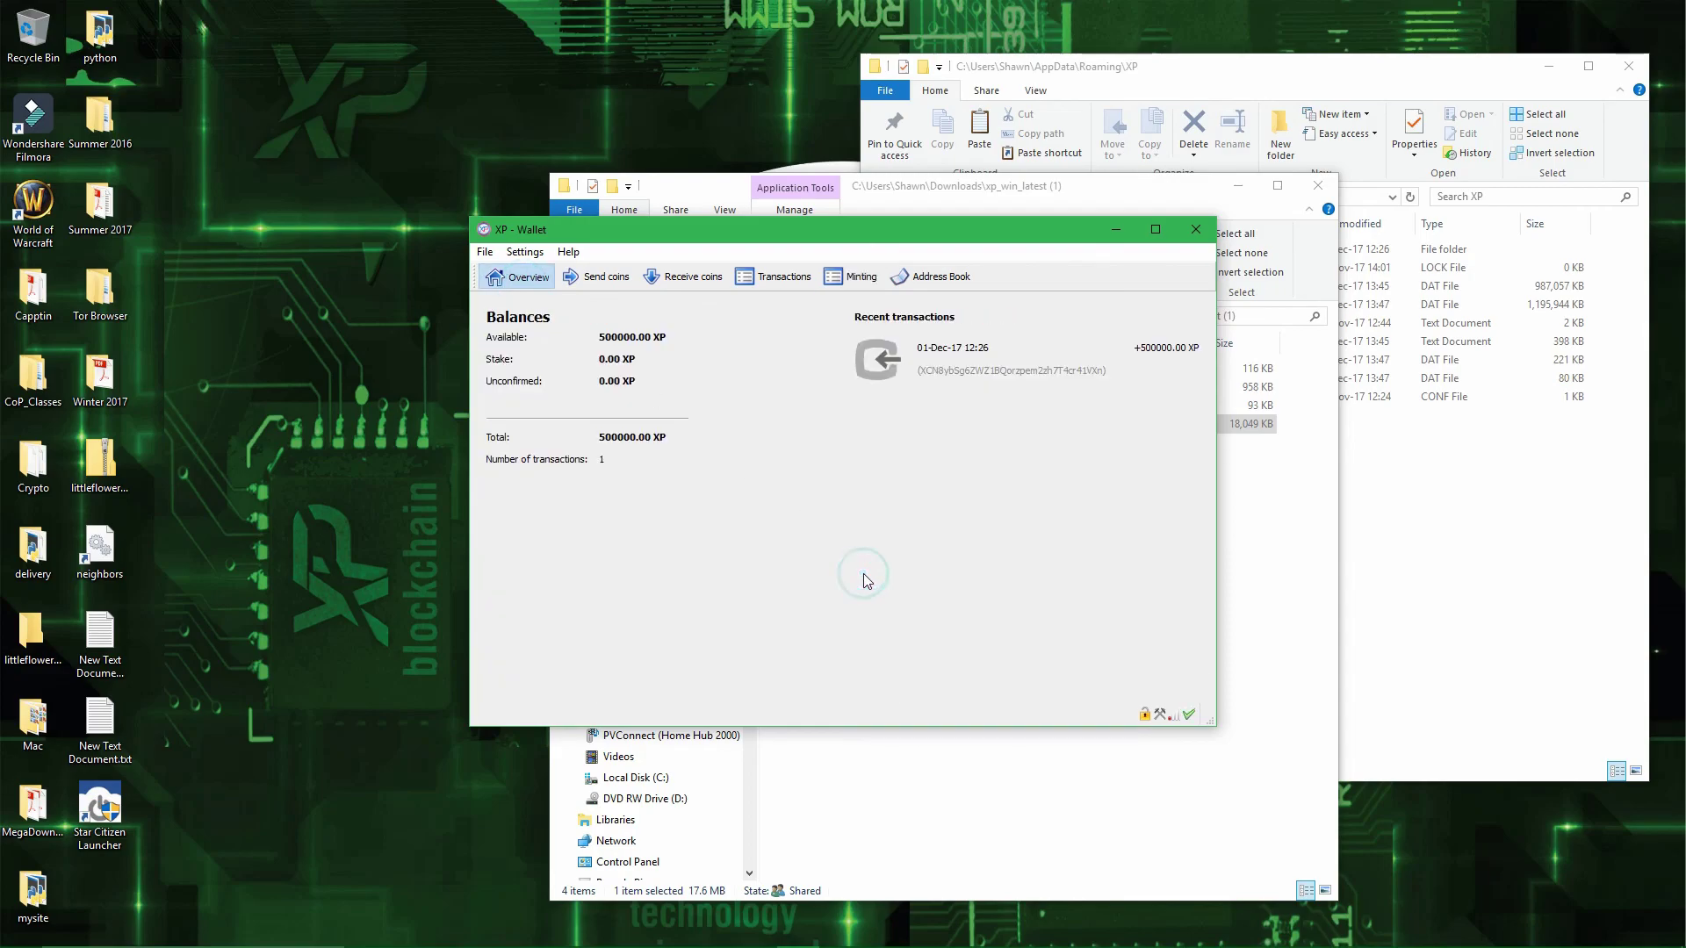